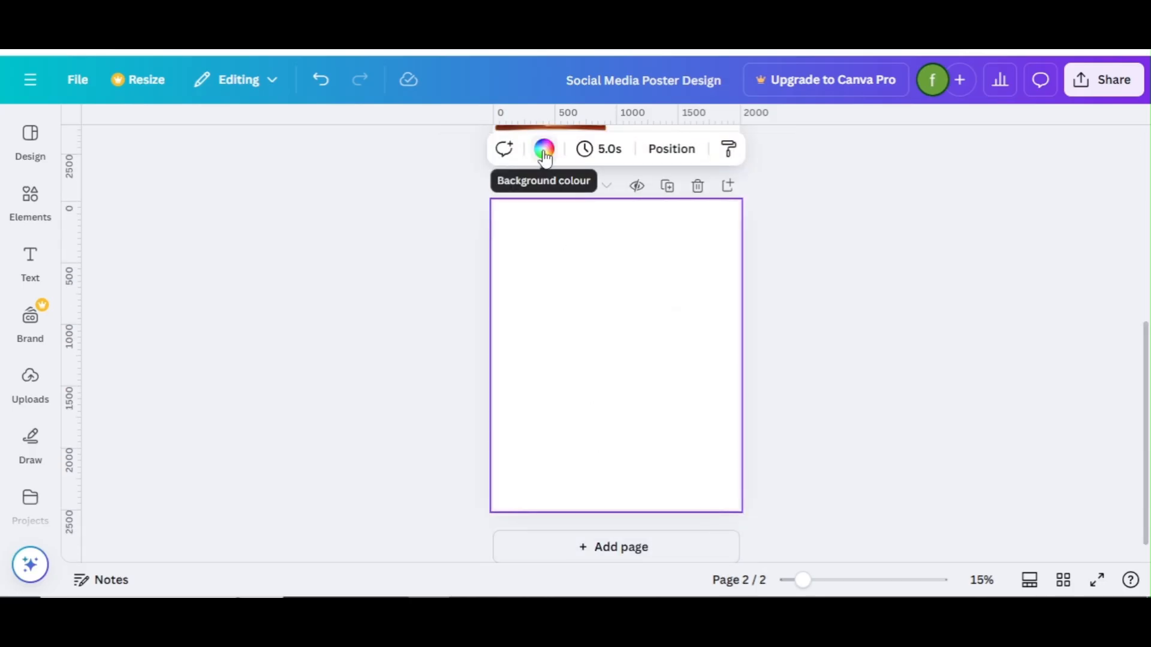
Fill the page 2 background with the orange document gradient and set its style to run vertically, light to dark
left_click(544, 149)
left_click(327, 271)
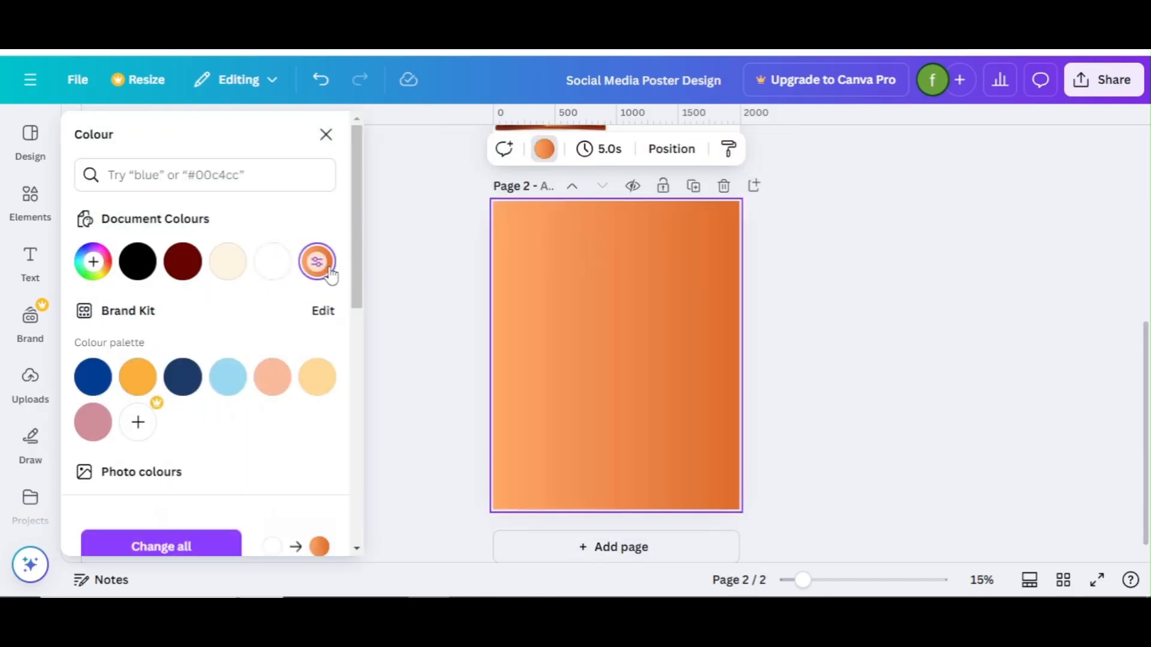
left_click(93, 262)
left_click(166, 473)
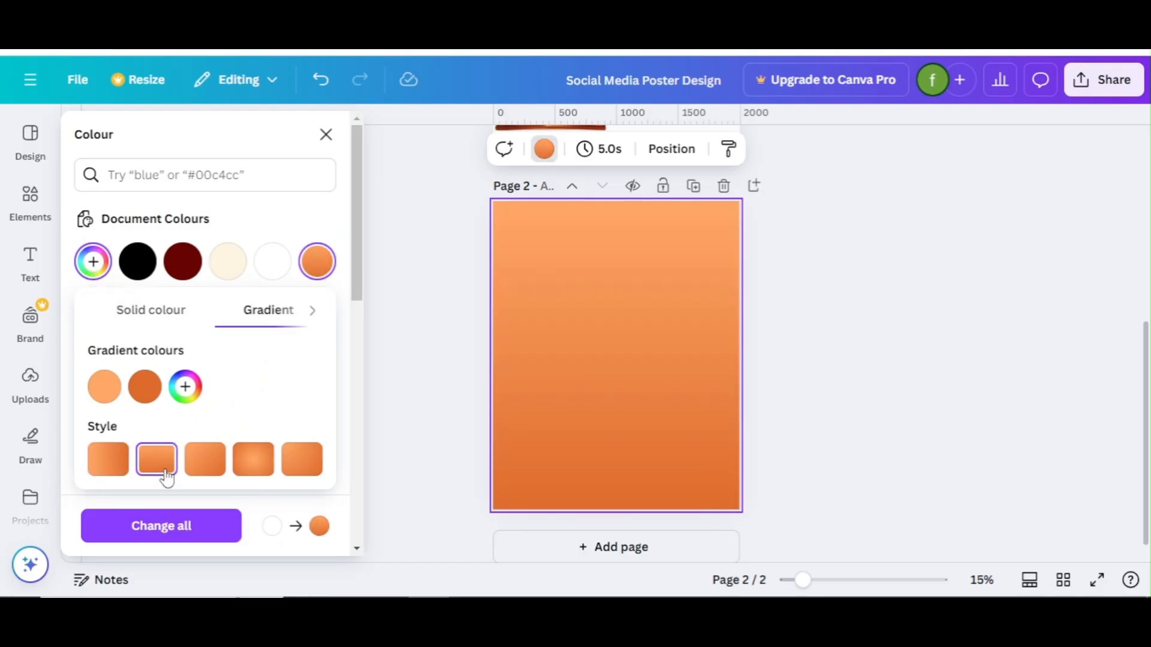
left_click(326, 135)
Copy the chips packet image from page 1 to page 2 and centre it slightly below the page's middle
left_click_drag(1142, 426, 1113, 242)
left_click(517, 365)
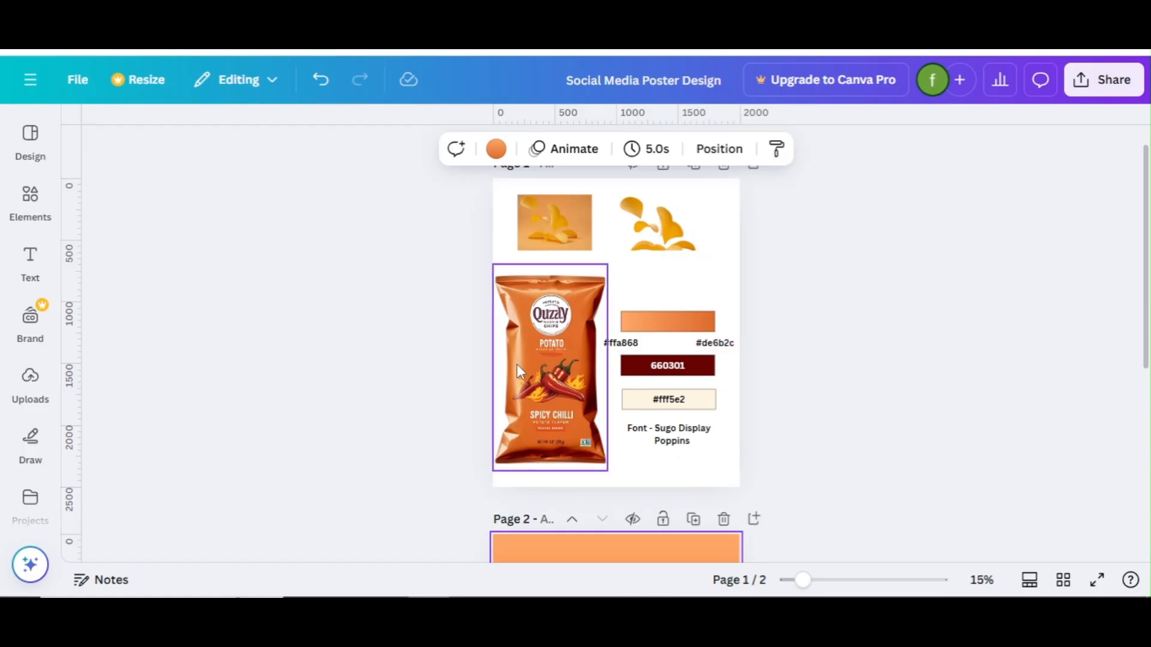
left_click_drag(1145, 308, 1067, 445)
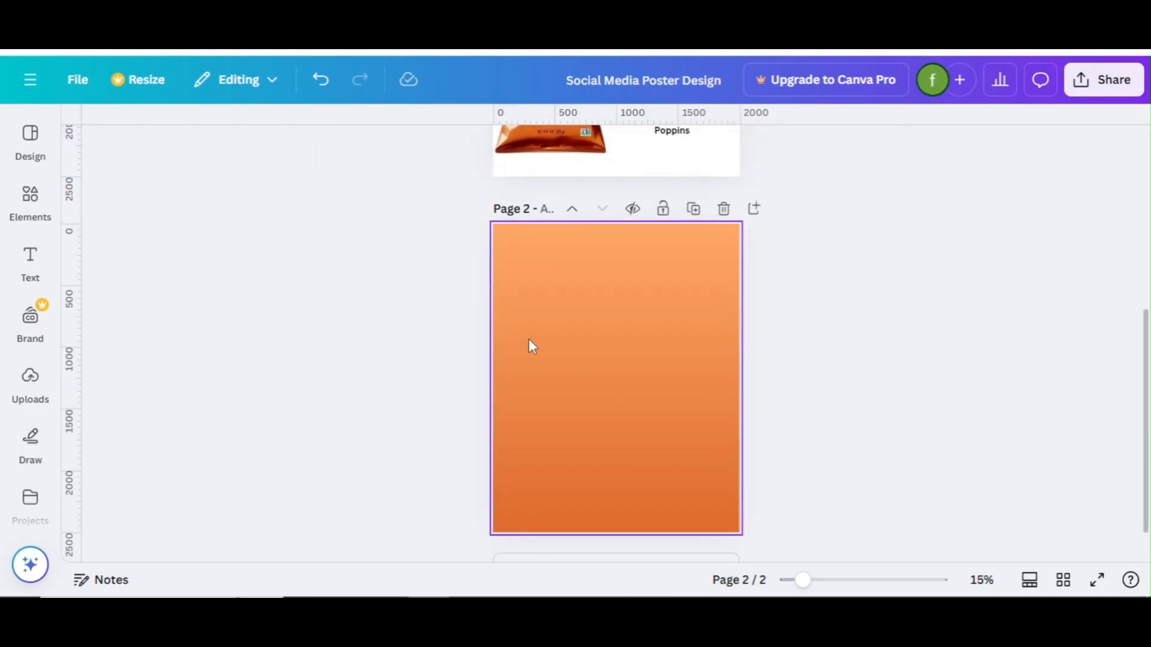
key("ctrl+v")
left_click_drag(567, 429, 633, 404)
left_click(886, 467)
left_click(828, 427)
left_click(616, 390)
left_click(438, 392)
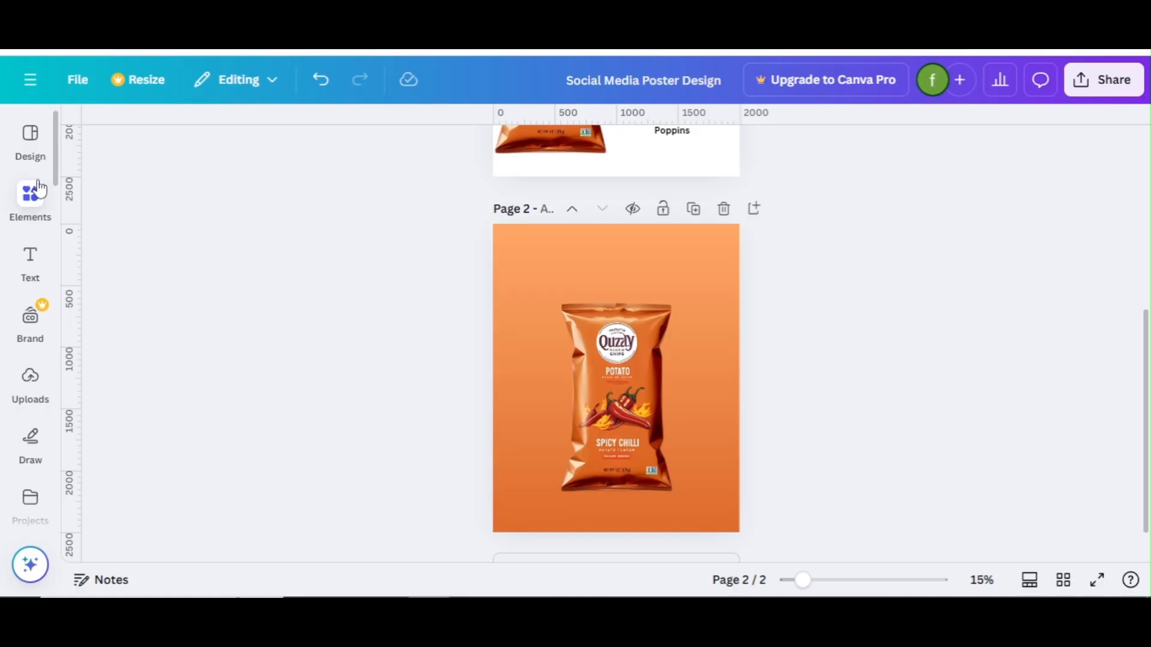
Search the graphics for "shadow" and add the thin dark elliptical shadow to page 2
left_click(31, 197)
left_click(155, 142)
type("shadow")
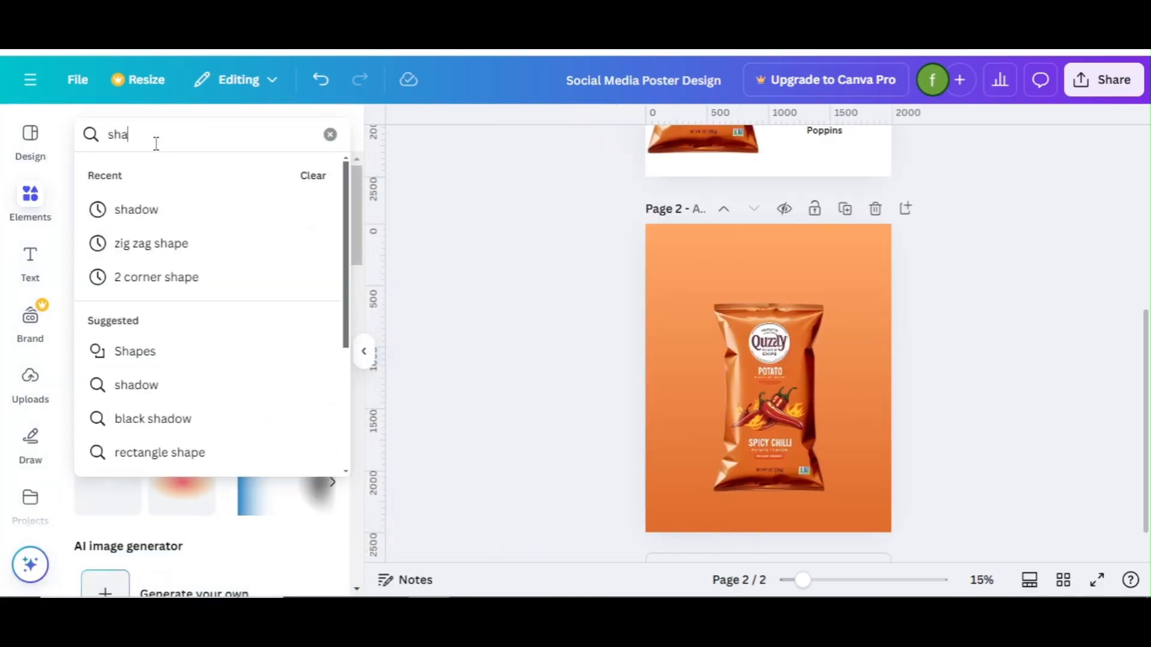
key("Return")
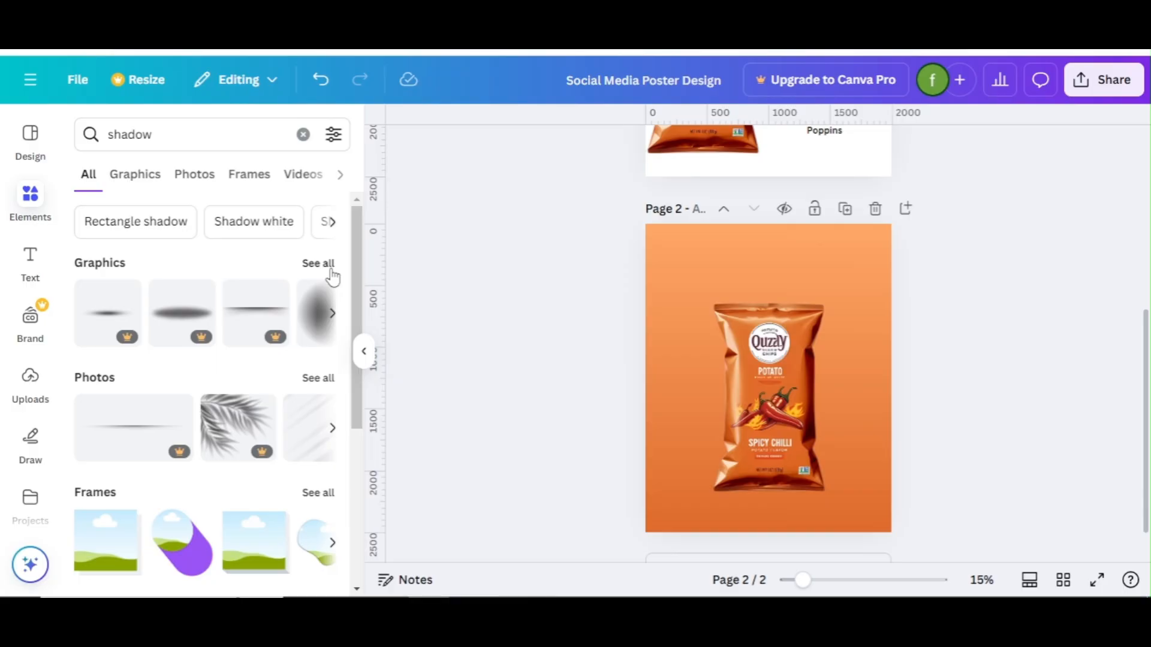
left_click(330, 270)
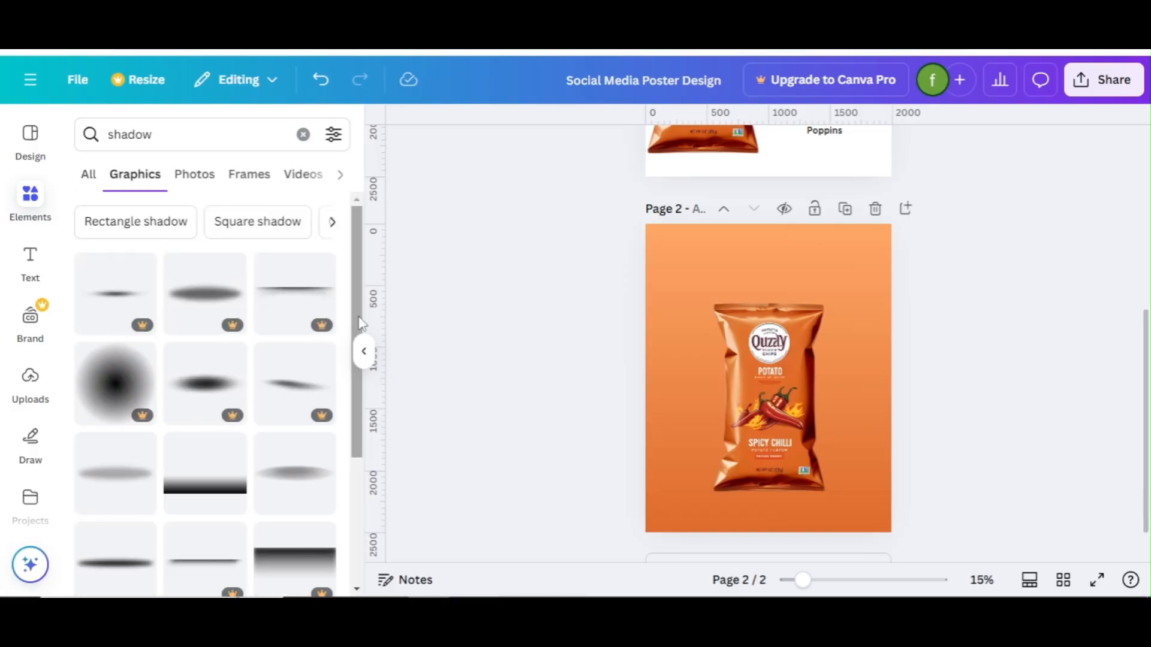
scroll(359, 324, "down", 3)
left_click(108, 411)
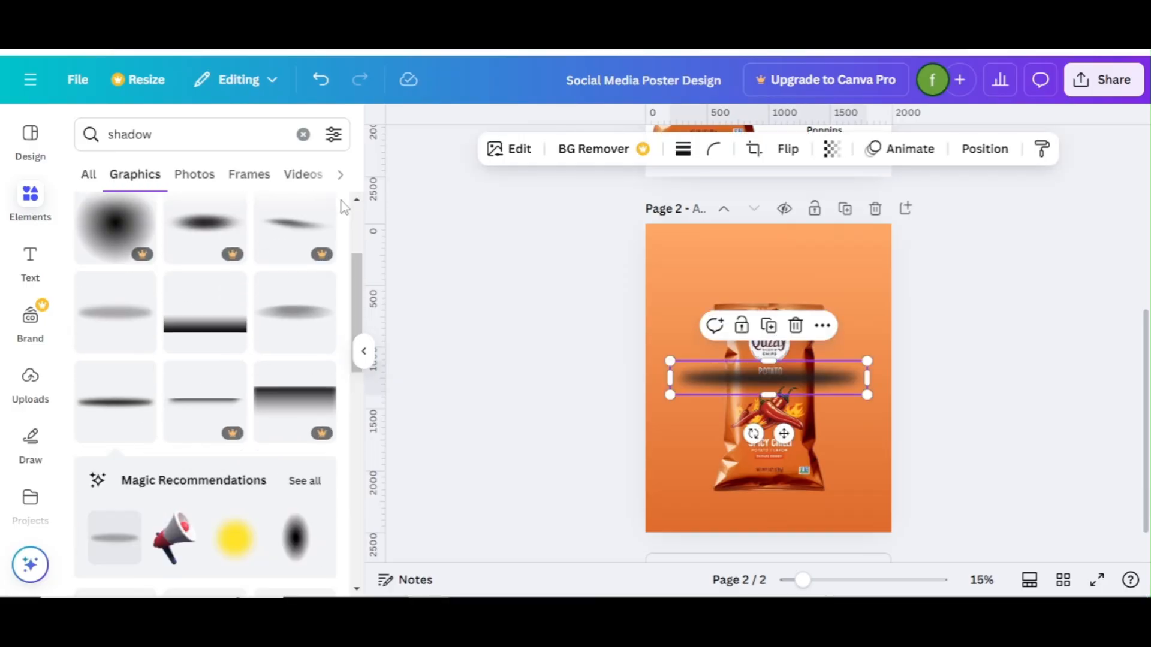
left_click(304, 135)
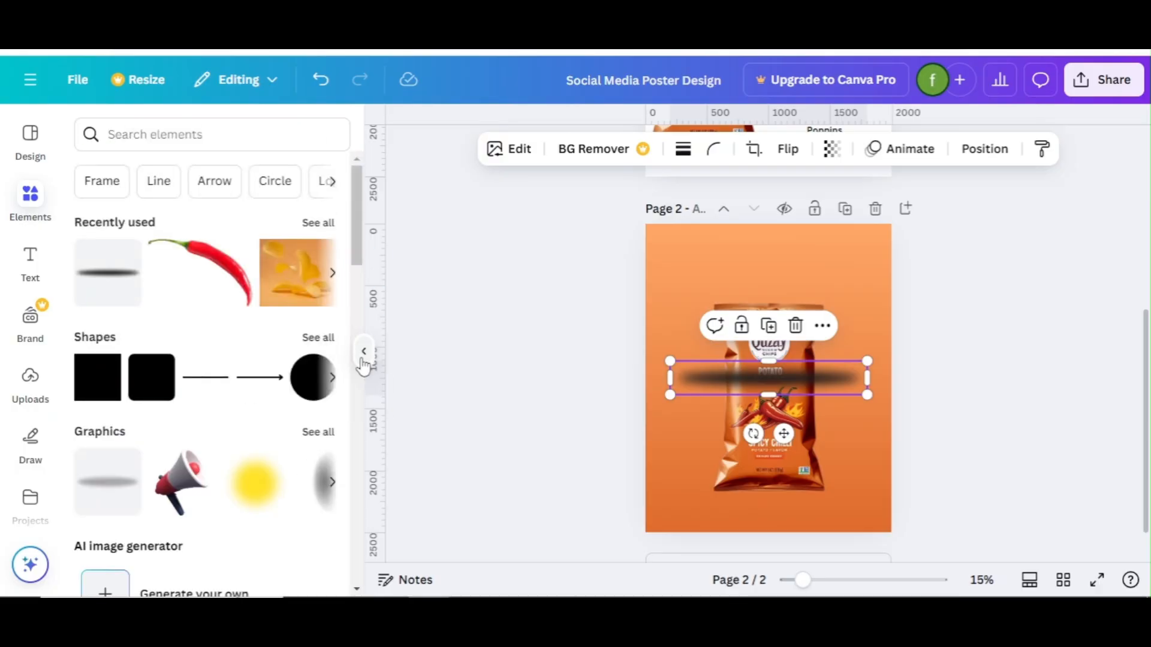
left_click(363, 358)
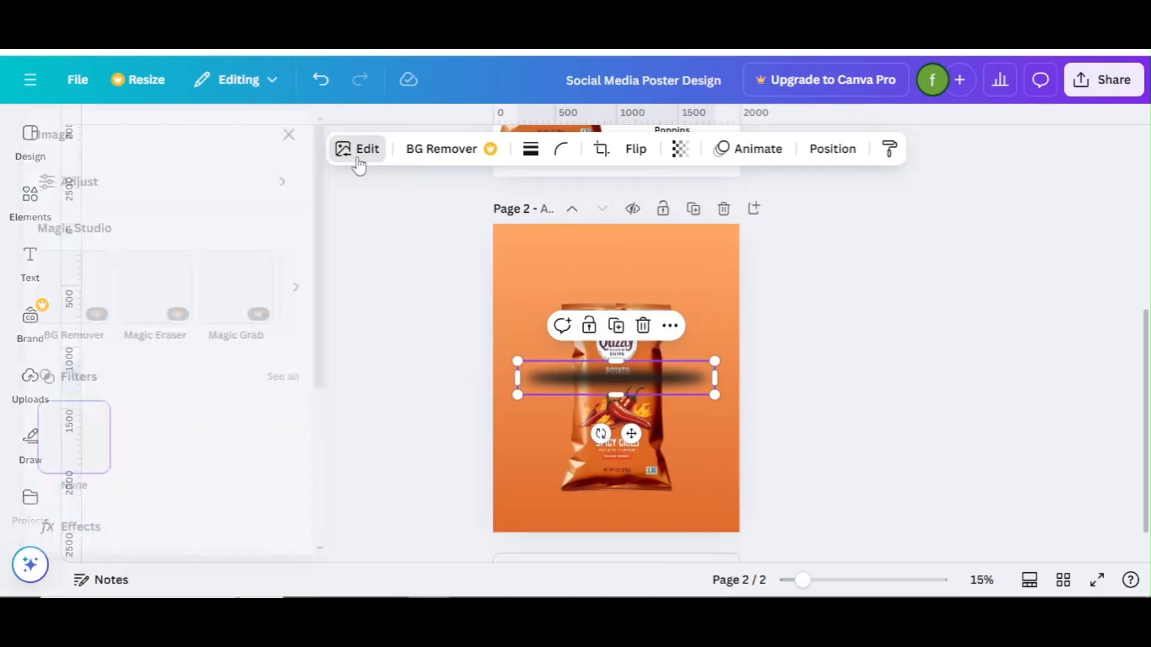
Copy the maroon colour code 660301 from the palette on page 1
left_click(359, 157)
scroll(718, 263, "up", 5)
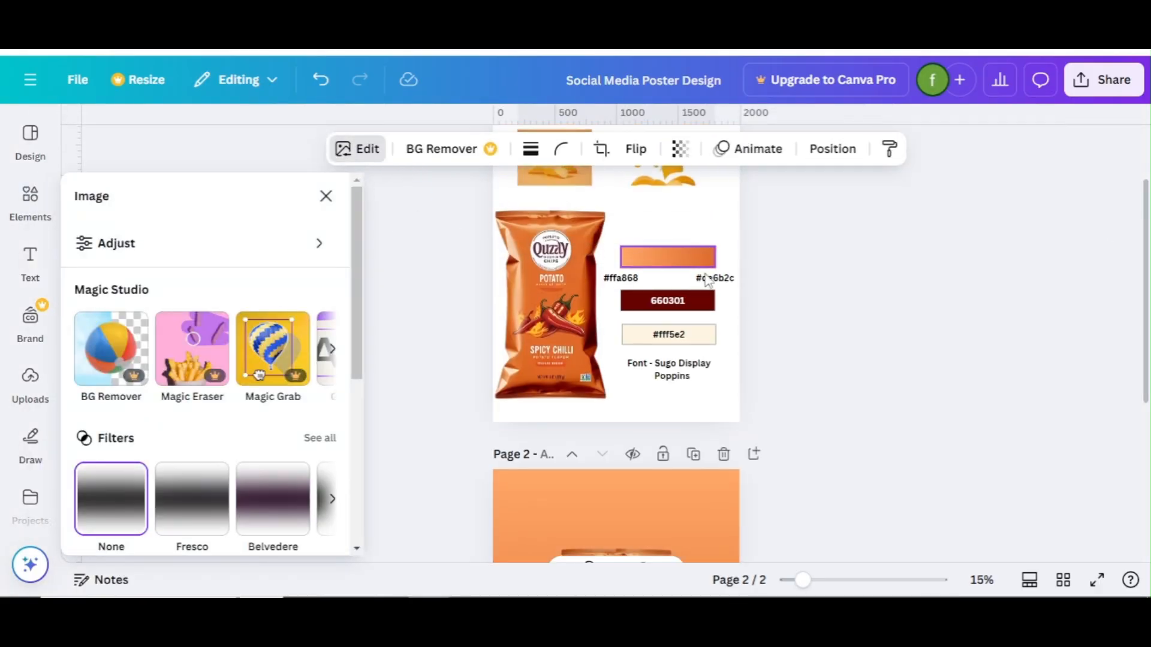
double_click(670, 302)
key("ctrl+c")
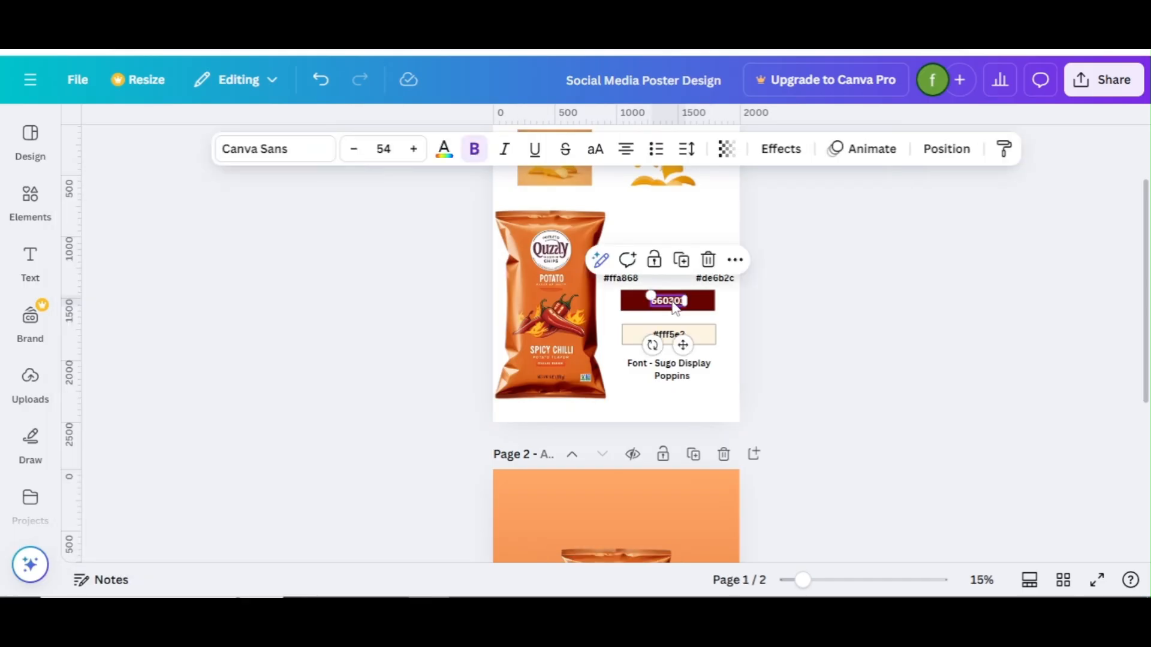
scroll(675, 307, "down", 5)
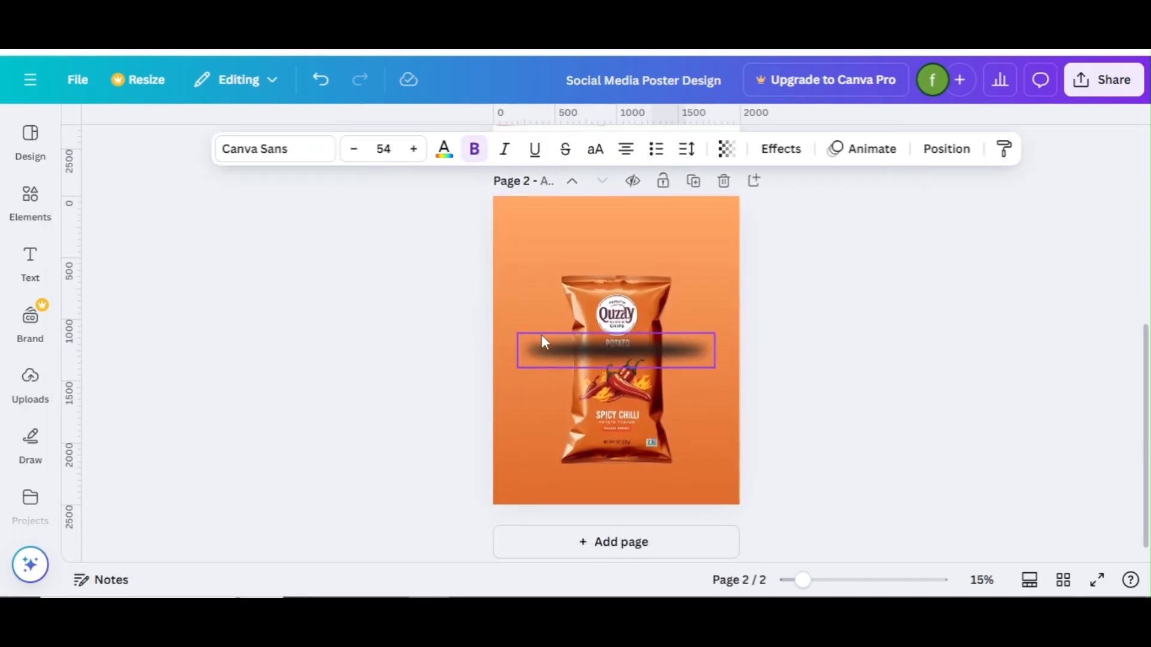
Apply a custom Duotone effect to the shadow graphic with the highlights colour set to #660301
left_click(545, 346)
left_click(356, 148)
scroll(324, 249, "down", 4)
left_click(207, 432)
left_click(141, 411)
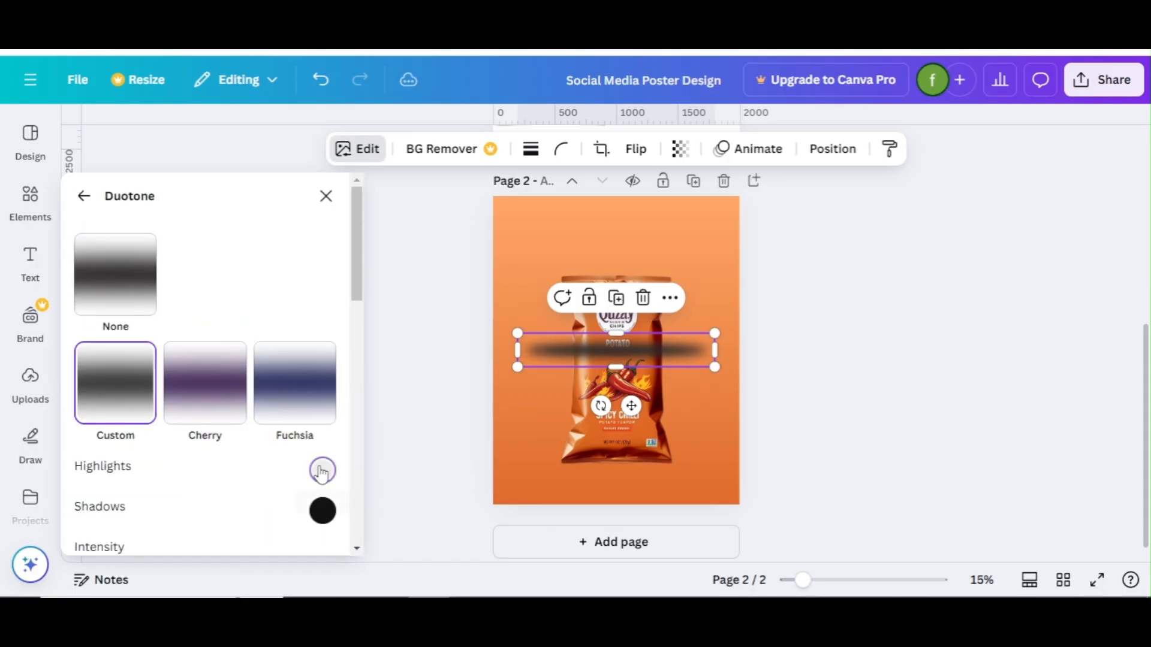
left_click(322, 470)
key("BackSpace")
key("ctrl+v")
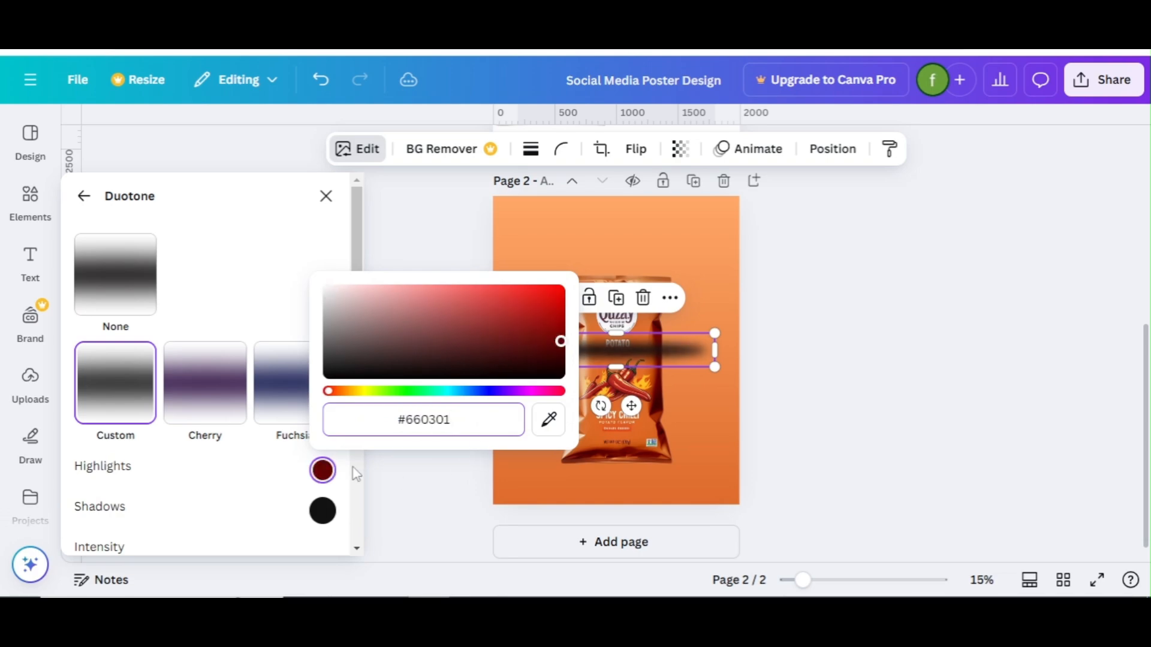
Set the Duotone shadows colour of the shadow graphic to #660301 as well
left_click(322, 512)
key("BackSpace")
key("ctrl+v")
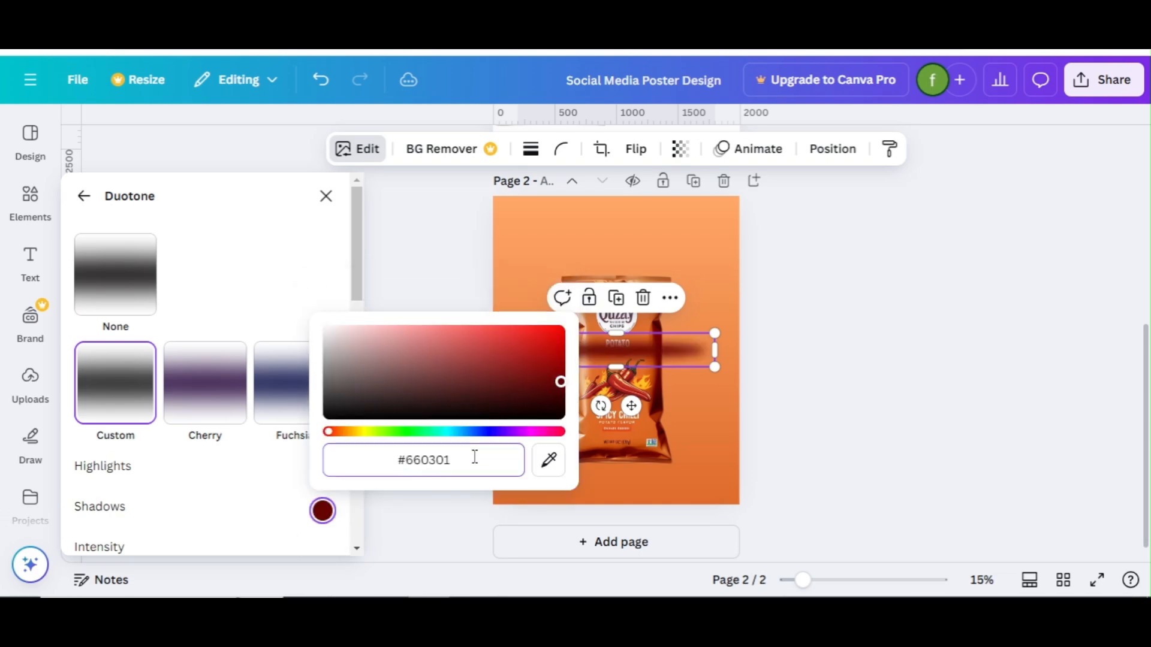
left_click(437, 517)
left_click(327, 207)
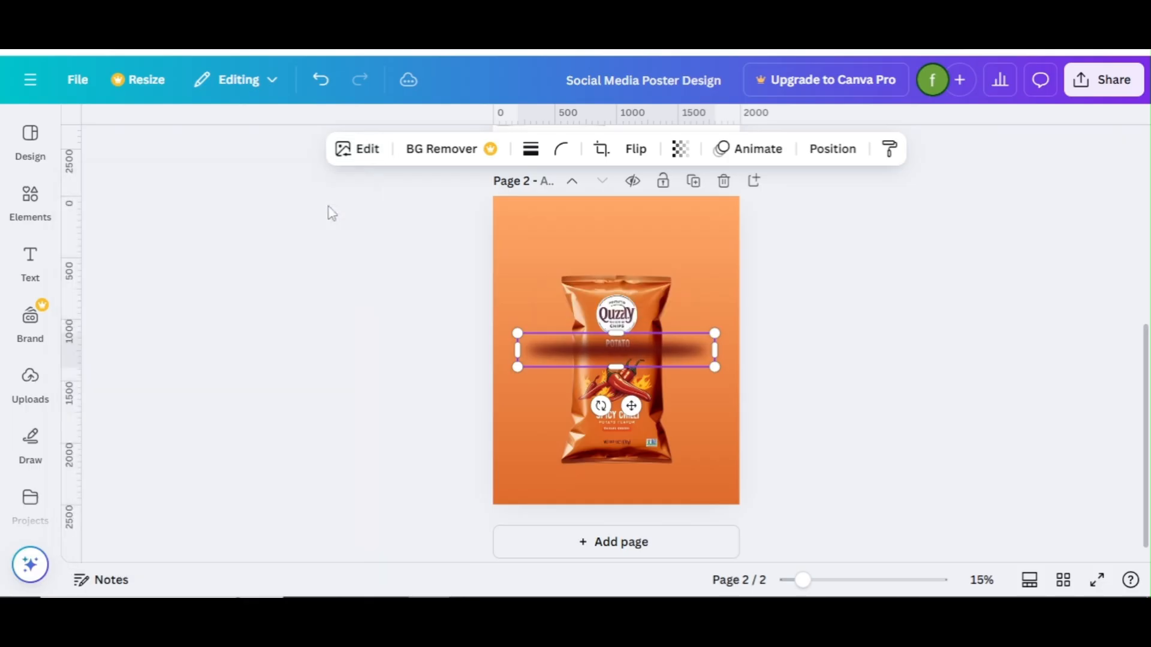
Shrink the shadow to about 907 × 158 and place it directly under the base of the chips packet
left_click_drag(803, 579, 828, 580)
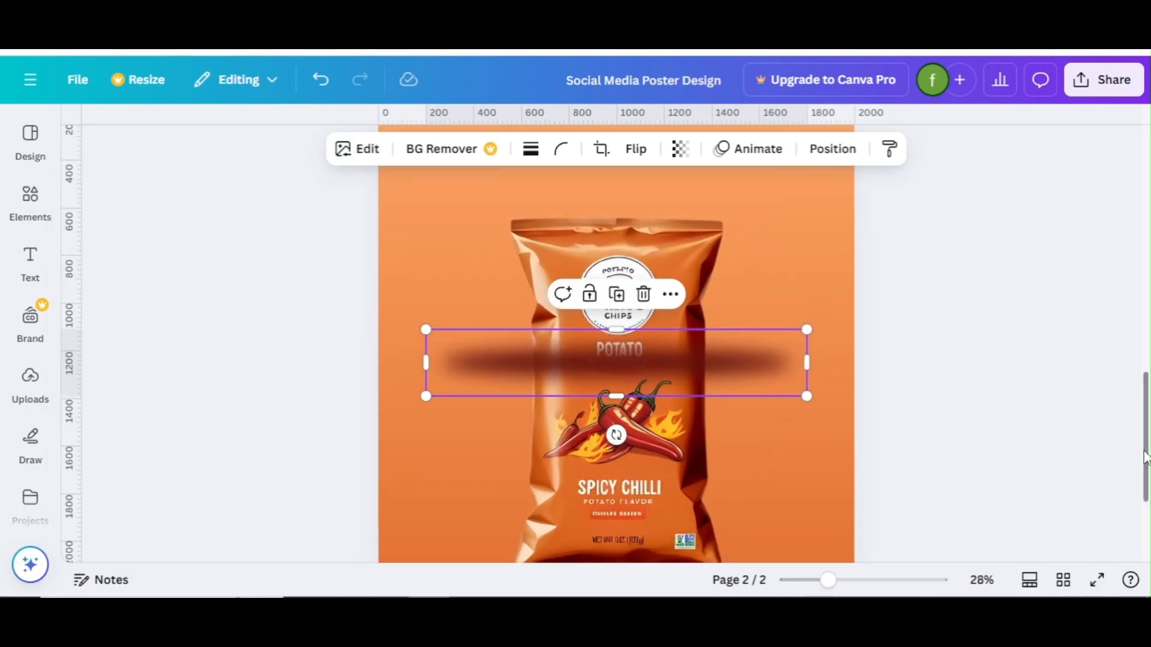
scroll(754, 240, "down", 3)
left_click_drag(754, 190, 753, 418)
left_click_drag(807, 388, 726, 402)
left_click_drag(425, 400, 514, 412)
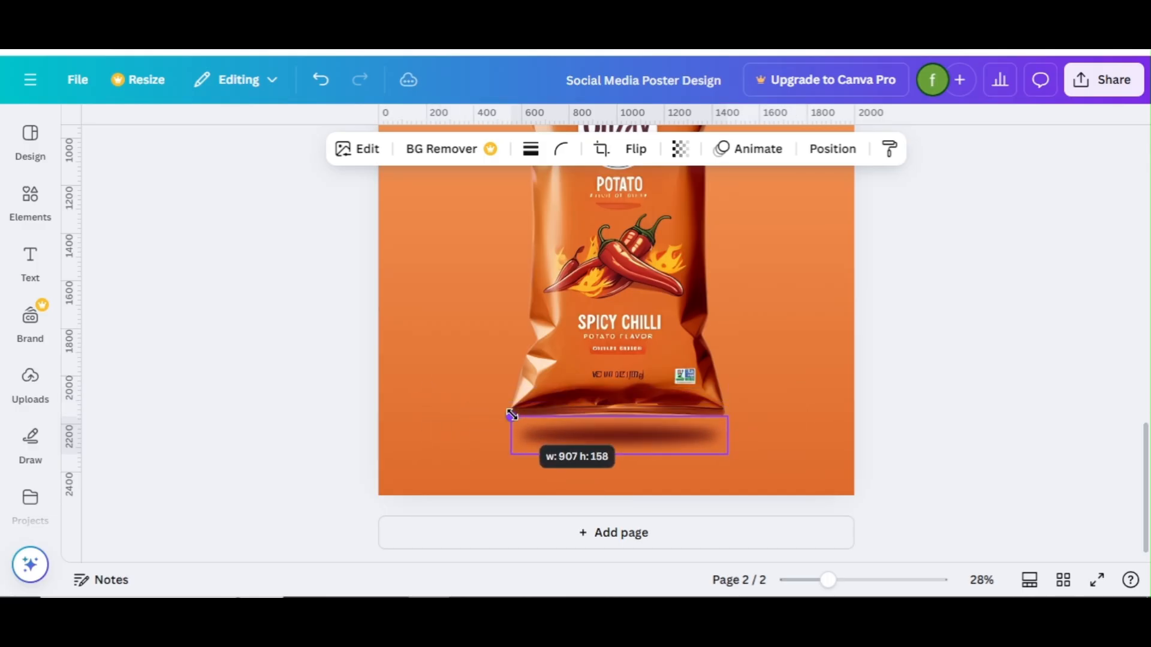
left_click_drag(641, 440, 639, 423)
left_click(998, 467)
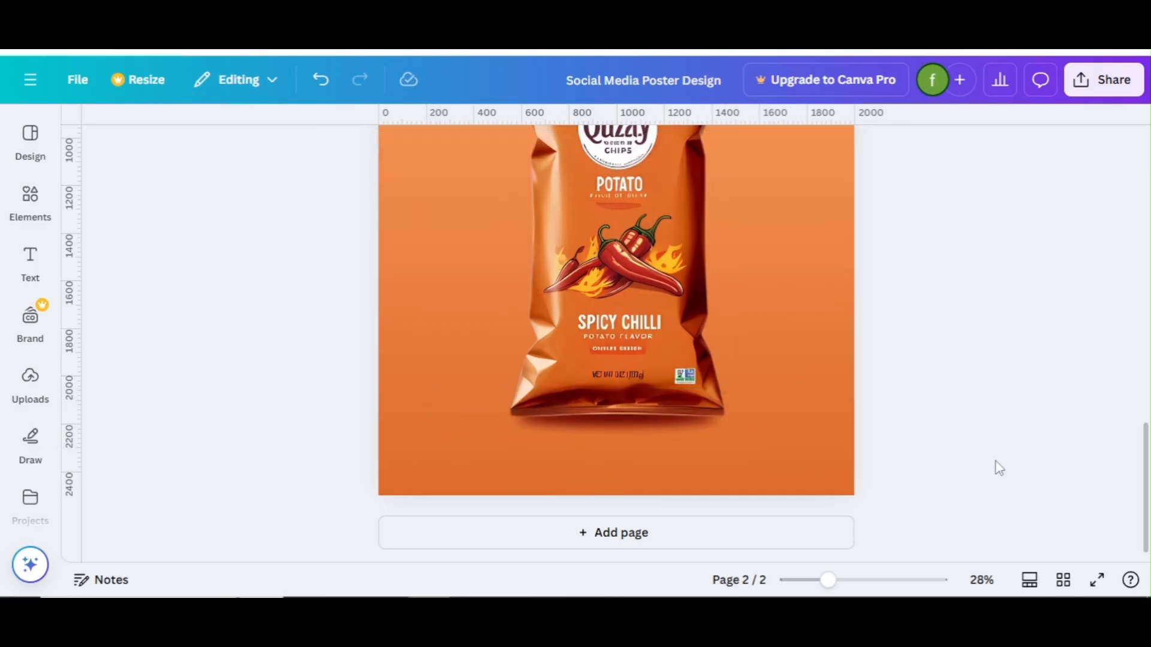
Fine-tune the shadow's size so it extends just past both bottom corners of the packet
left_click(653, 430)
left_click_drag(723, 401, 727, 399)
left_click_drag(508, 398, 511, 398)
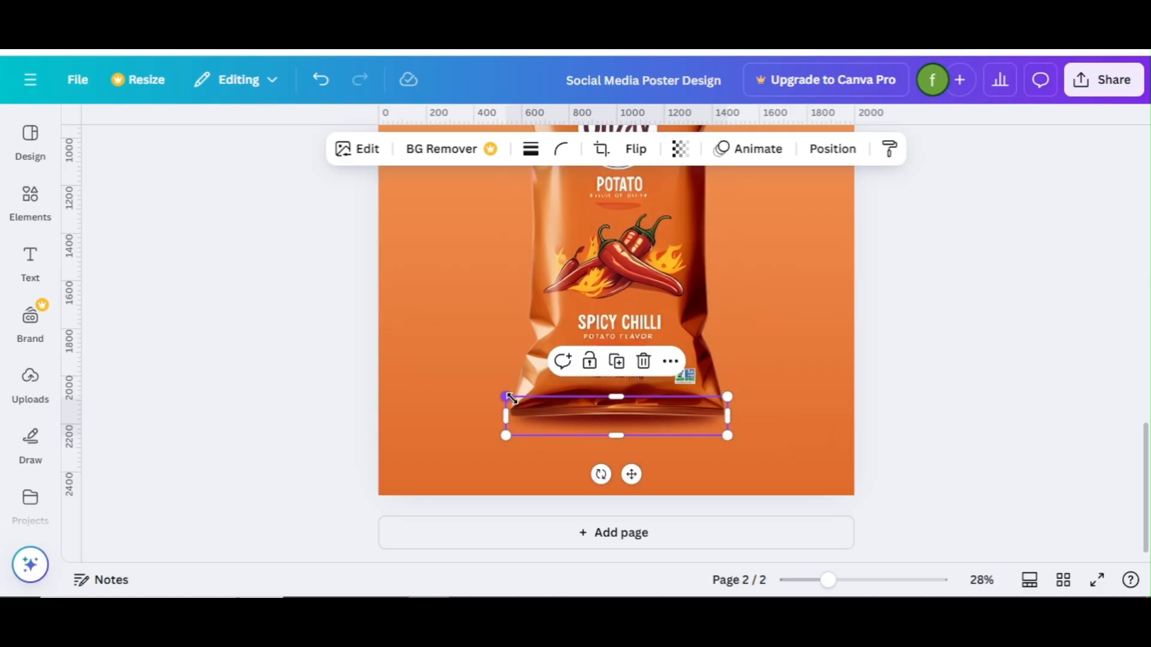
Set the shadow's transparency to 74
left_click(680, 149)
double_click(773, 223)
type("74")
key("Return")
Check the layer order of the packet and shadow and the shadow's alignment on the page
left_click(653, 427)
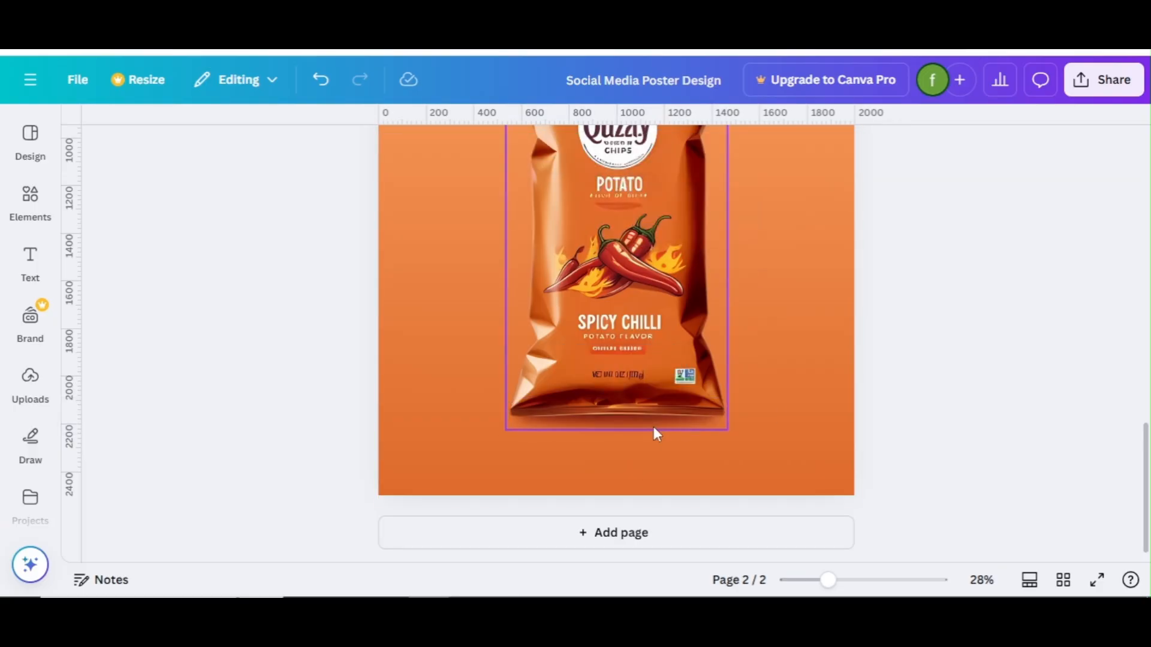
left_click(830, 148)
left_click(277, 244)
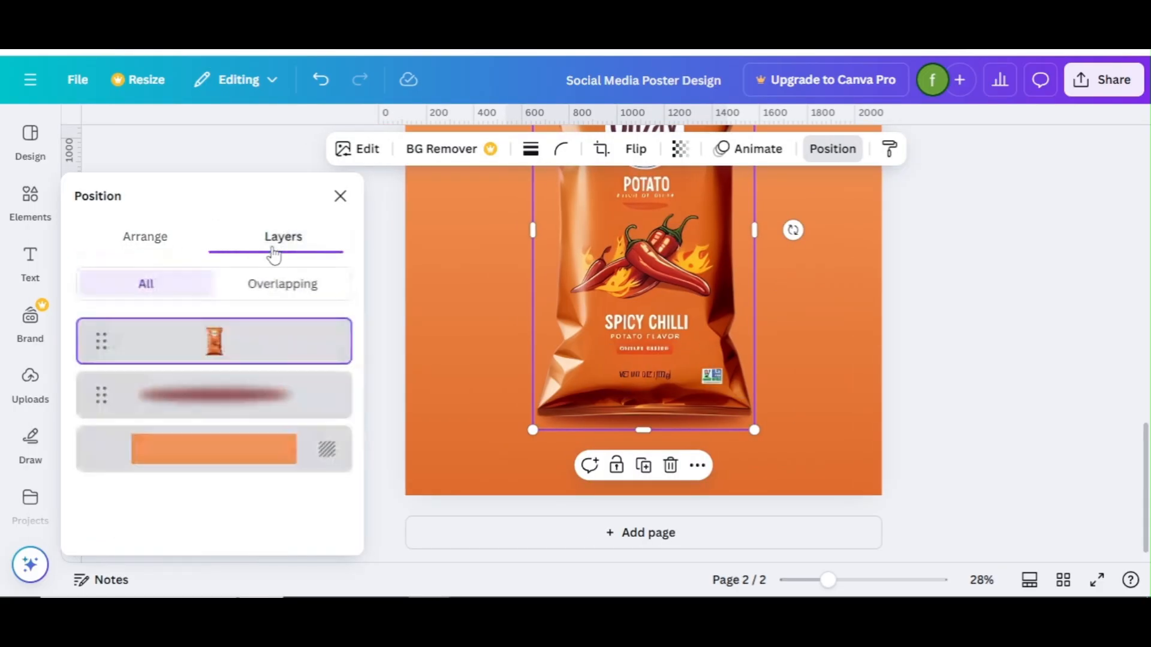
left_click(264, 395)
left_click(149, 243)
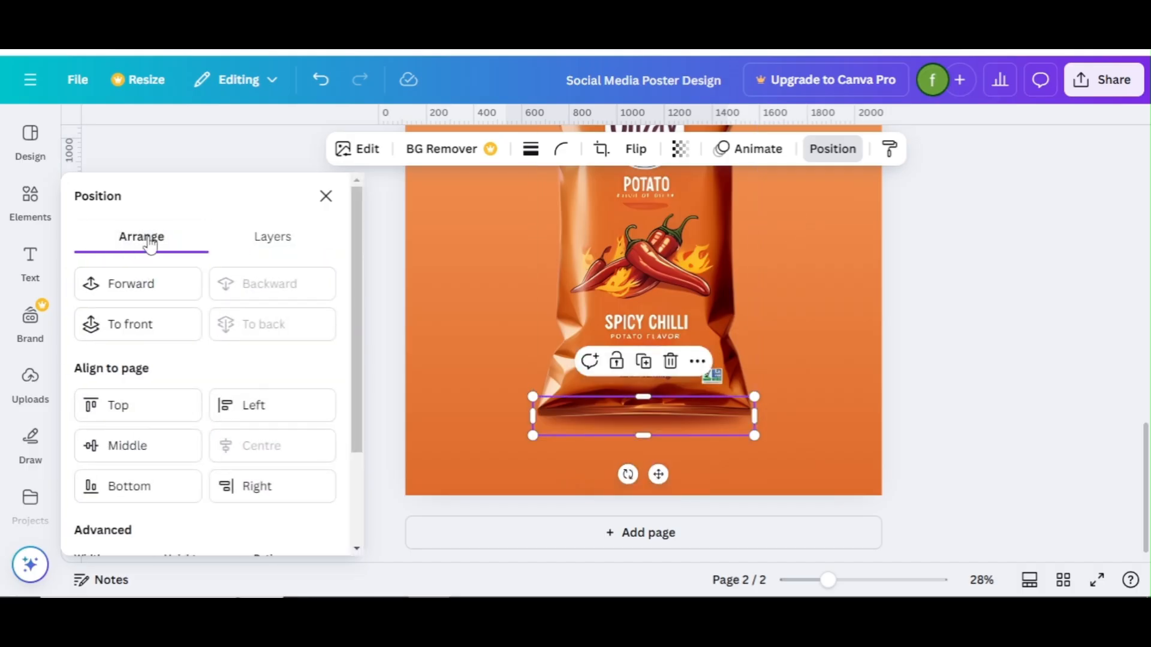
left_click(327, 198)
Select the chips packet together with its shadow and group them
left_click(1002, 381)
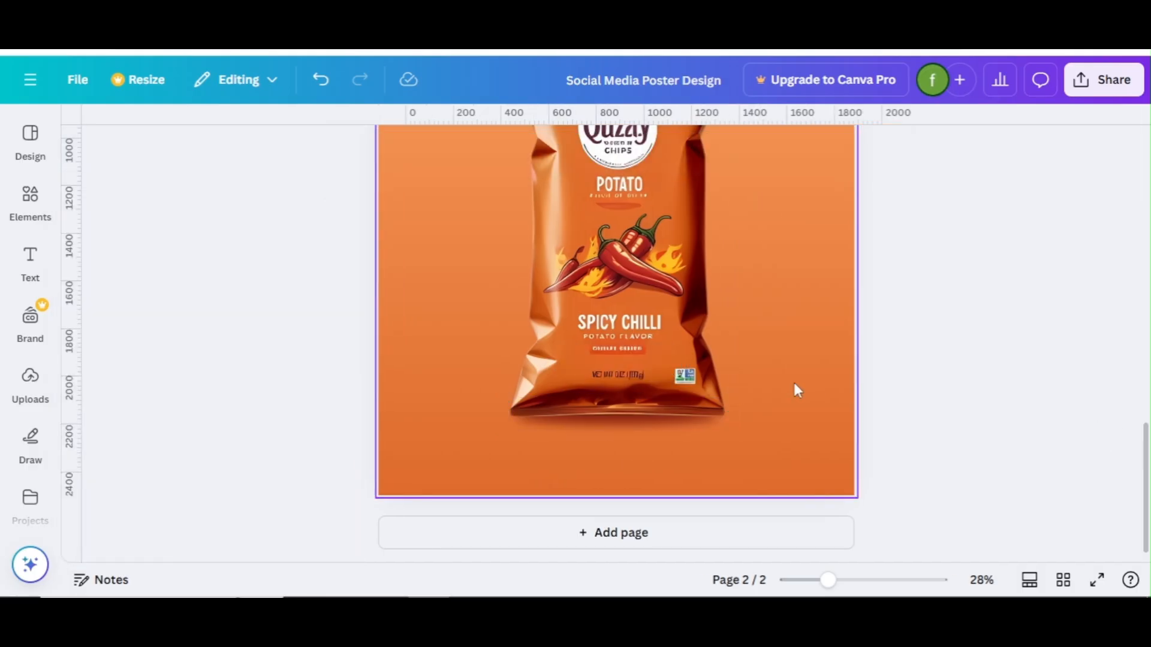
left_click_drag(777, 387, 623, 434)
left_click(562, 472)
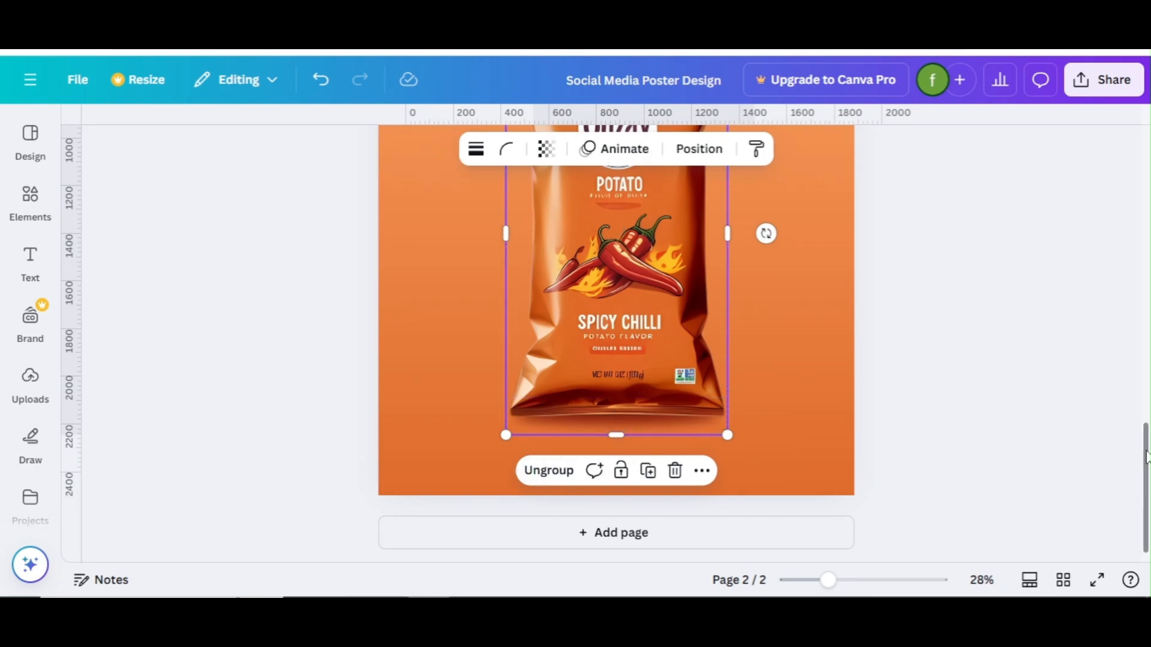
Add the text "POTATO CHIPS" to page 2 and place it centred above the packet
left_click_drag(1144, 436, 1133, 352)
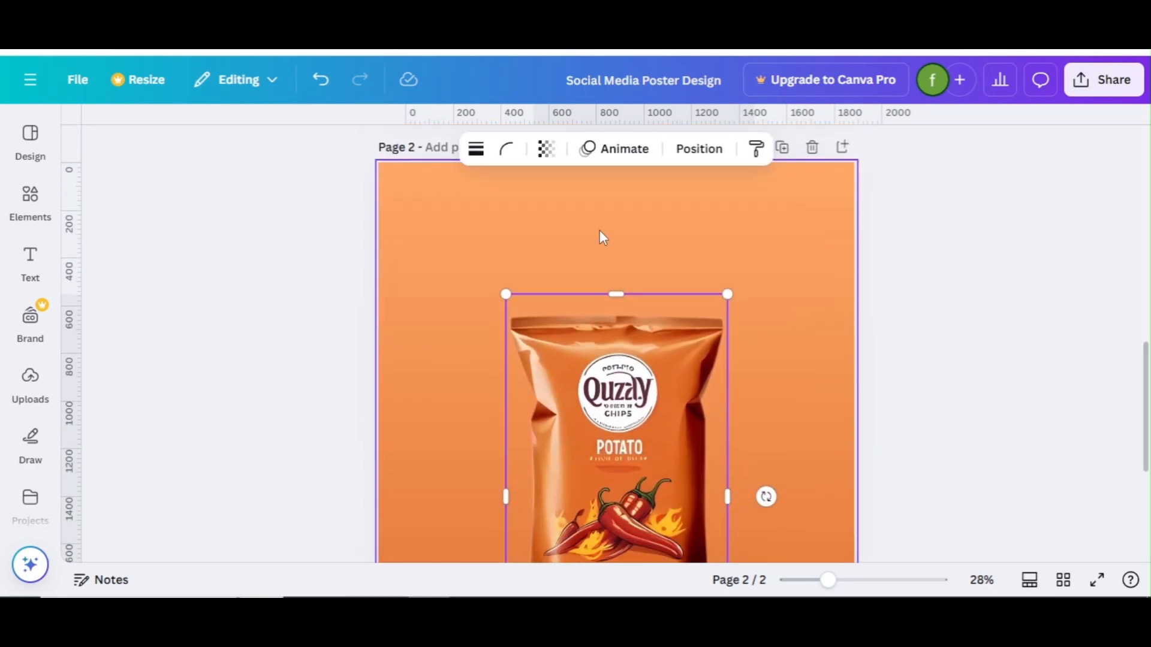
key("t")
key("BackSpace")
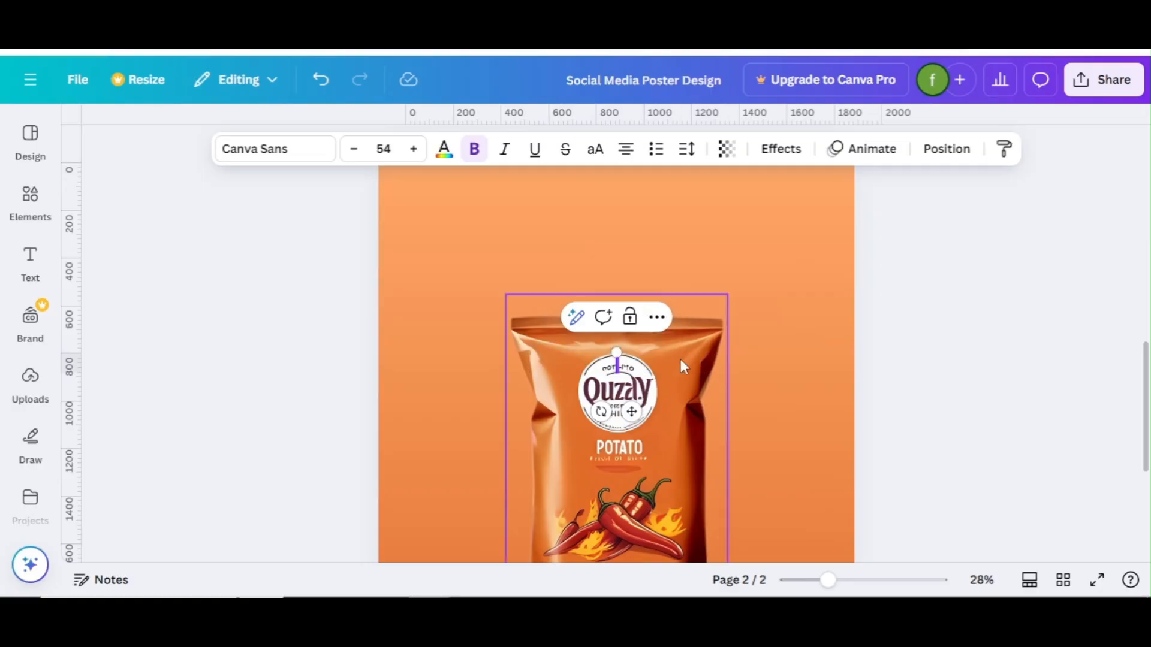
type("POTA")
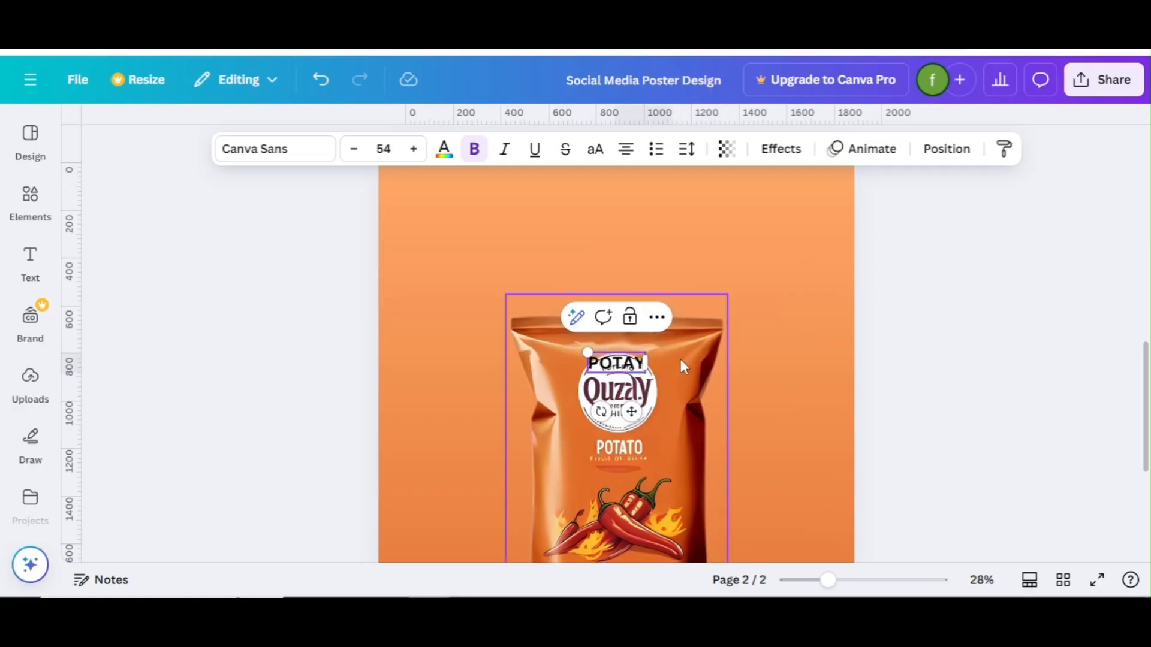
type("TO")
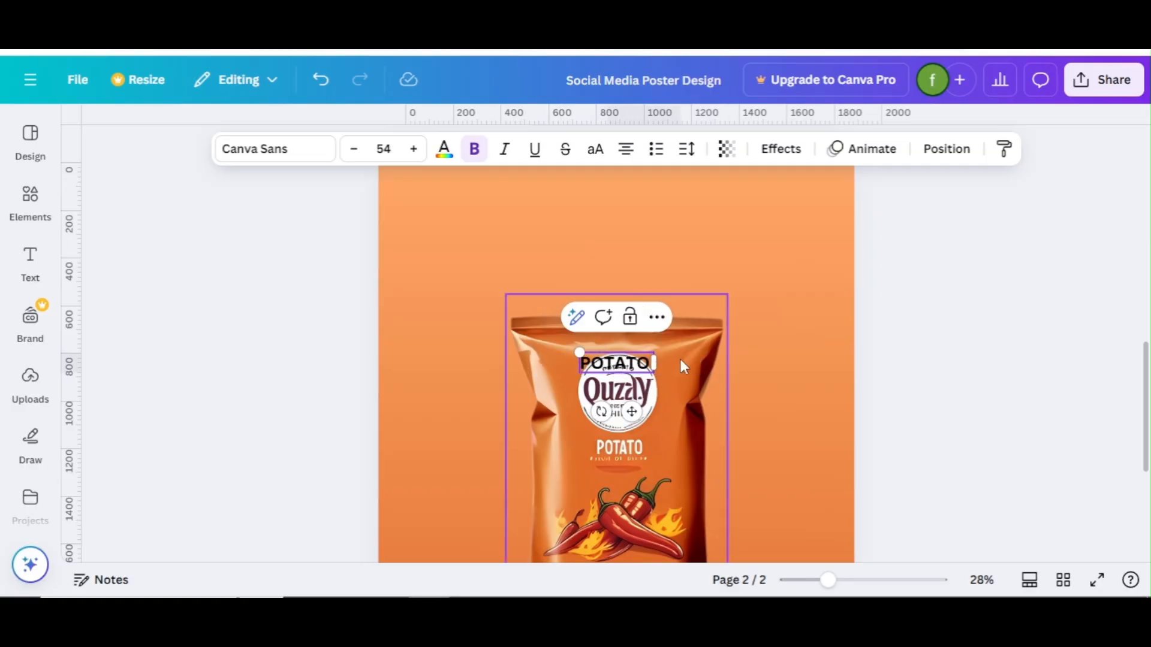
type(" CHIPS")
left_click(863, 420)
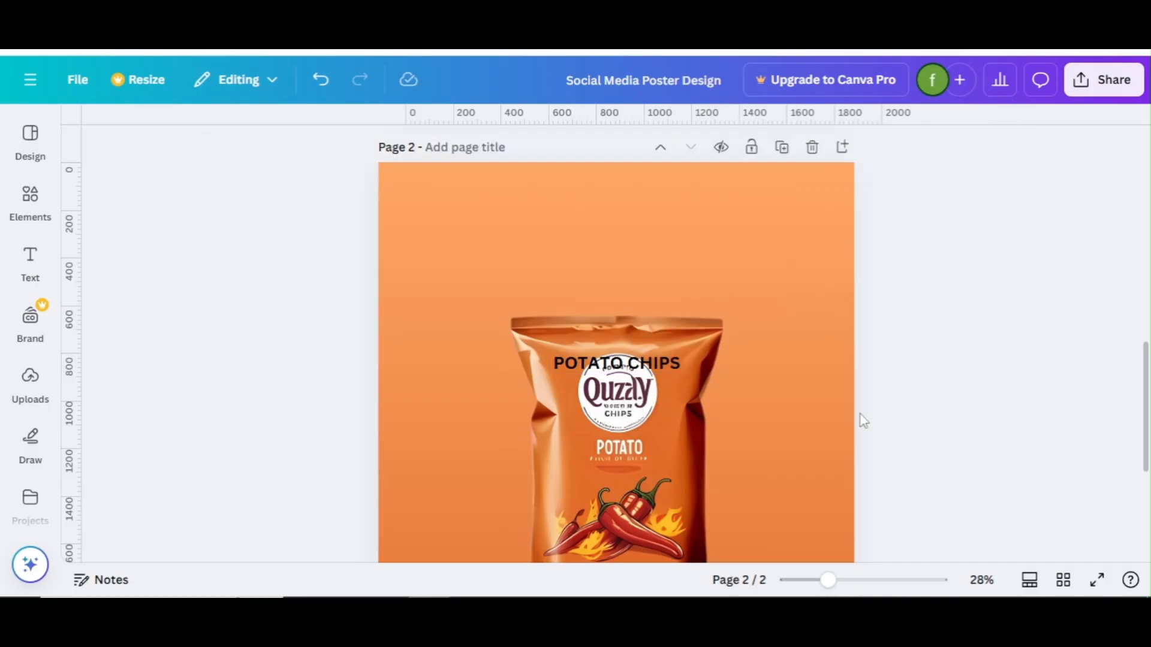
left_click_drag(646, 354, 644, 261)
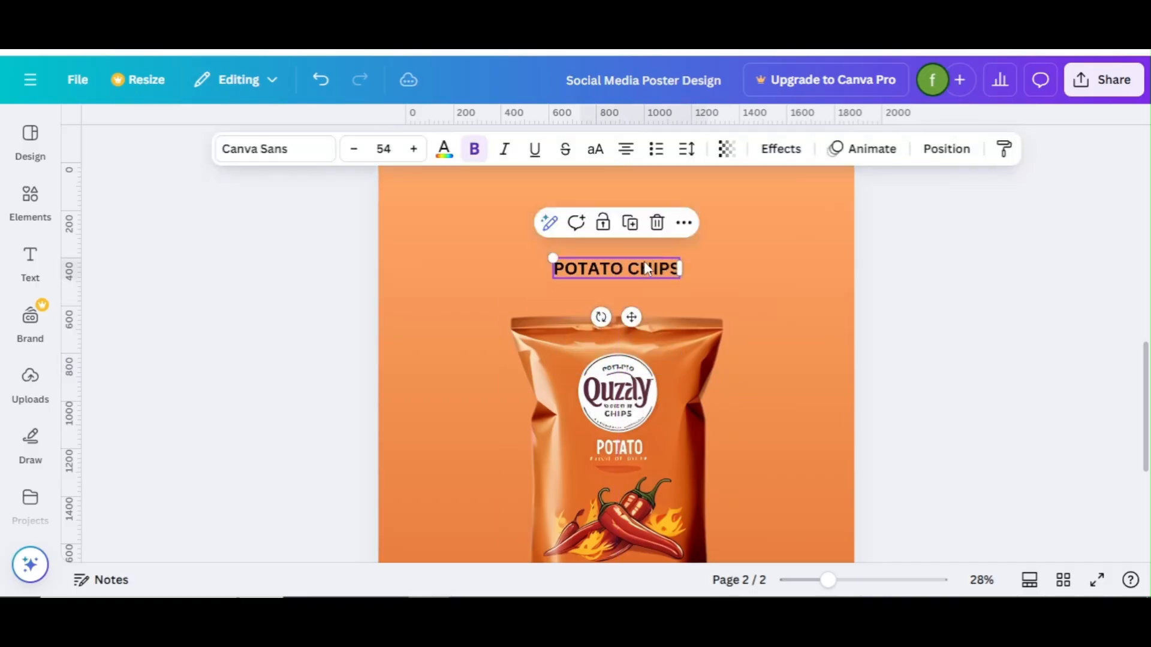
Look up the font named on page 1 and set the "POTATO CHIPS" heading on page 2 to Sugo Display
left_click_drag(1145, 408, 1133, 287)
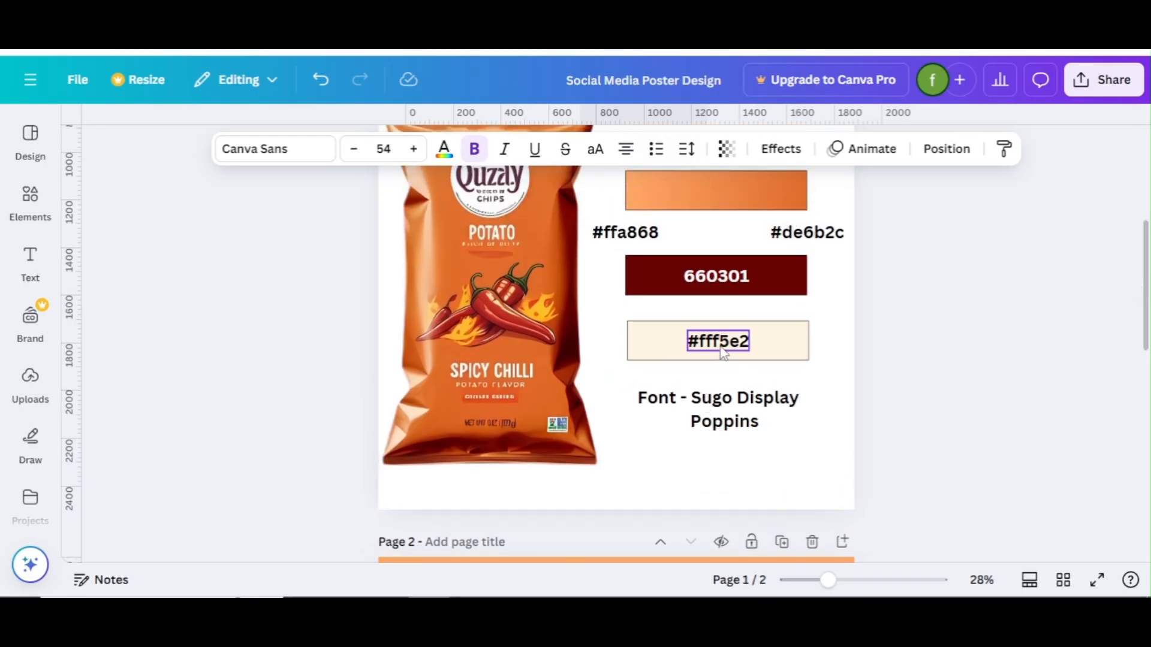
scroll(1146, 342, "down", 5)
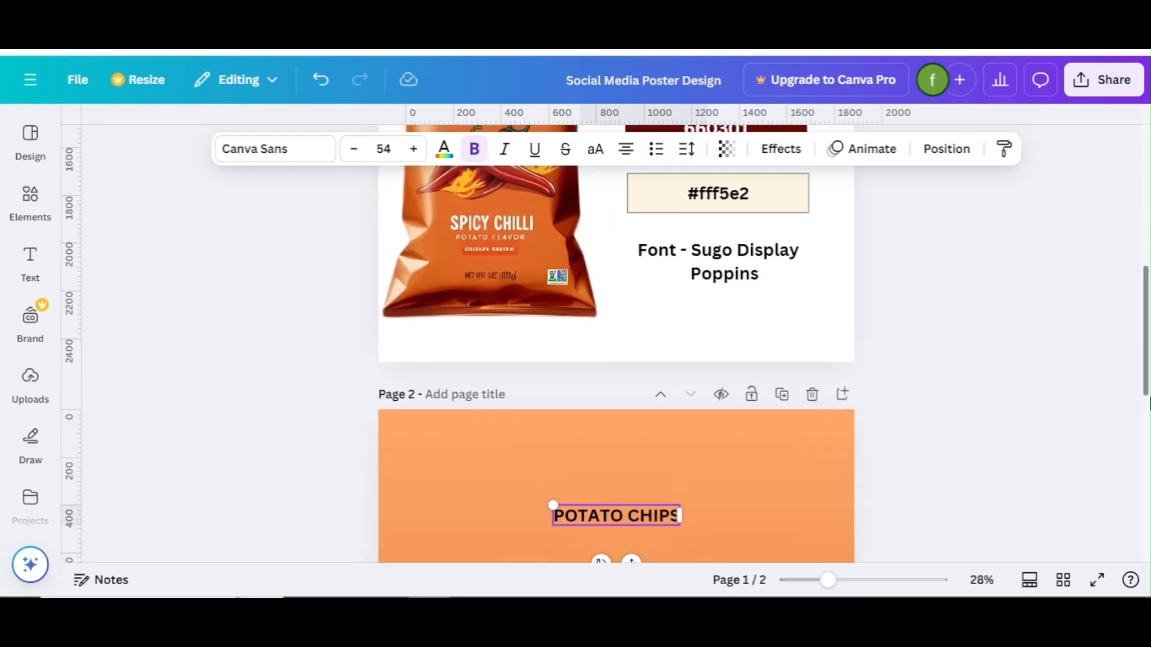
left_click(271, 149)
left_click(117, 278)
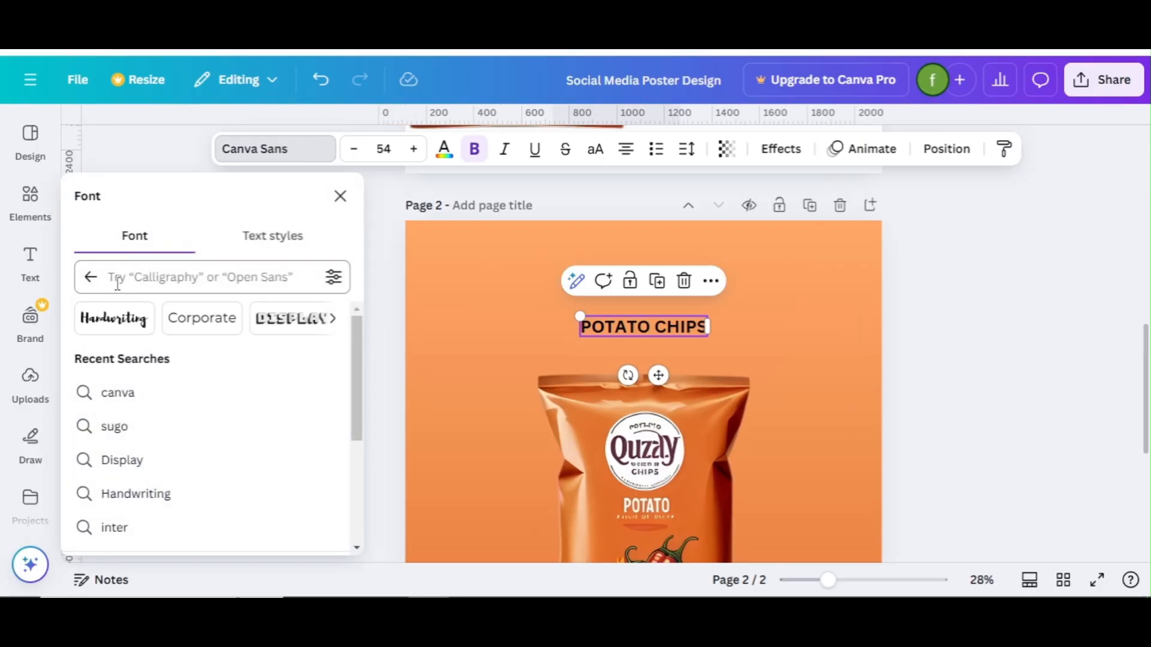
type("SUGO D")
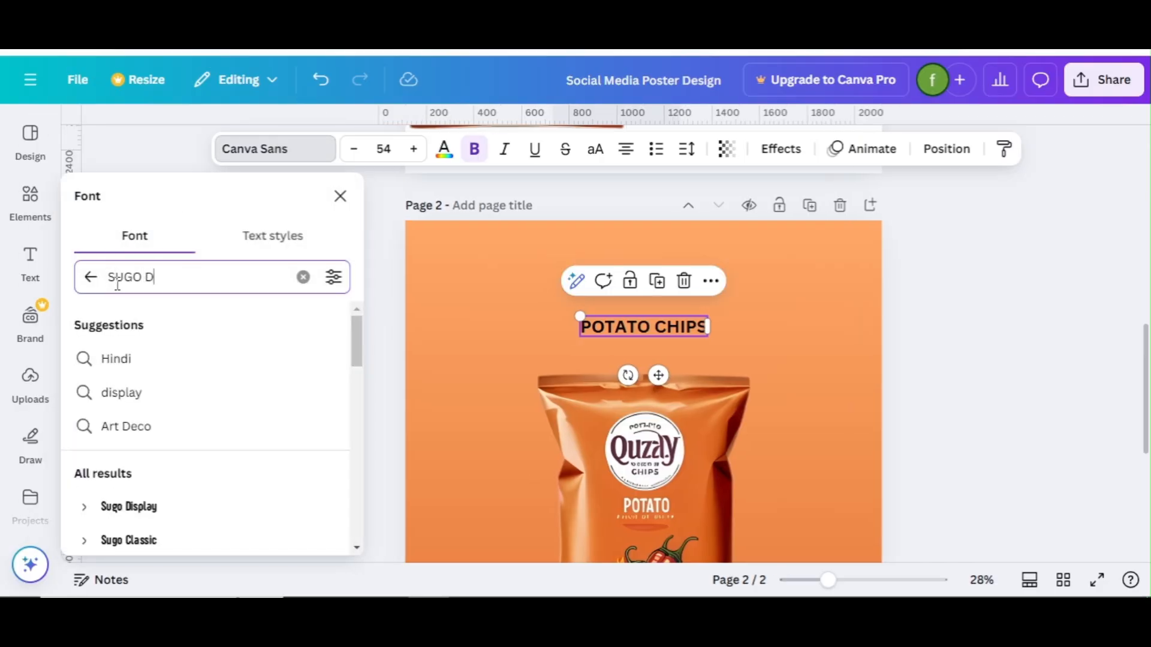
left_click(150, 508)
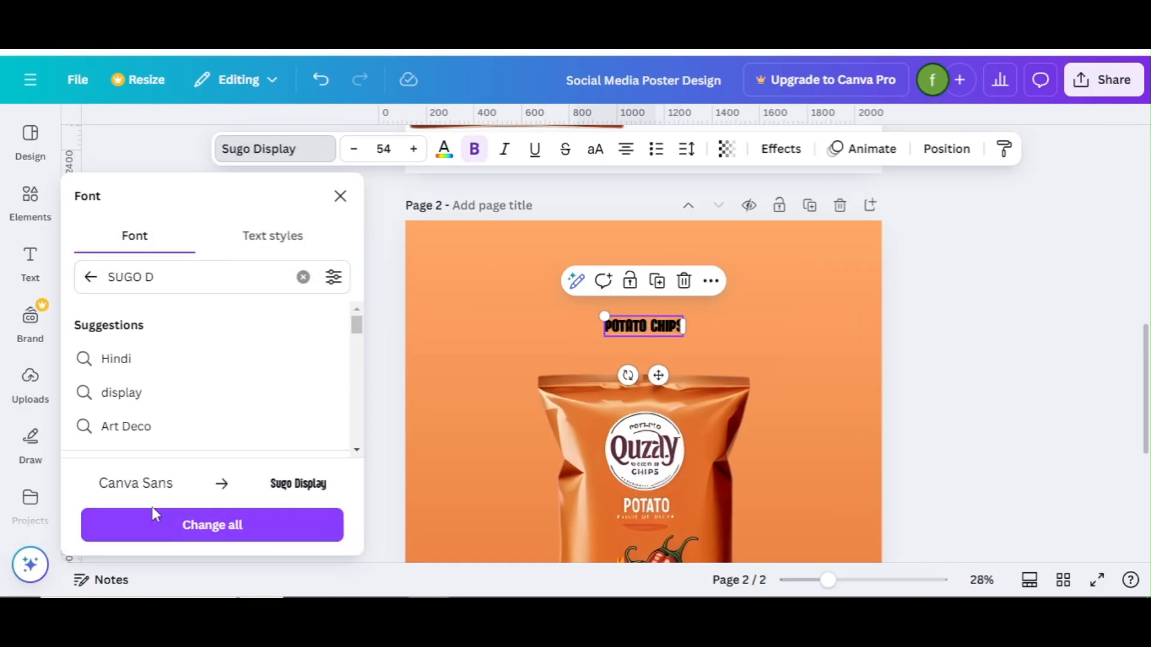
left_click(342, 197)
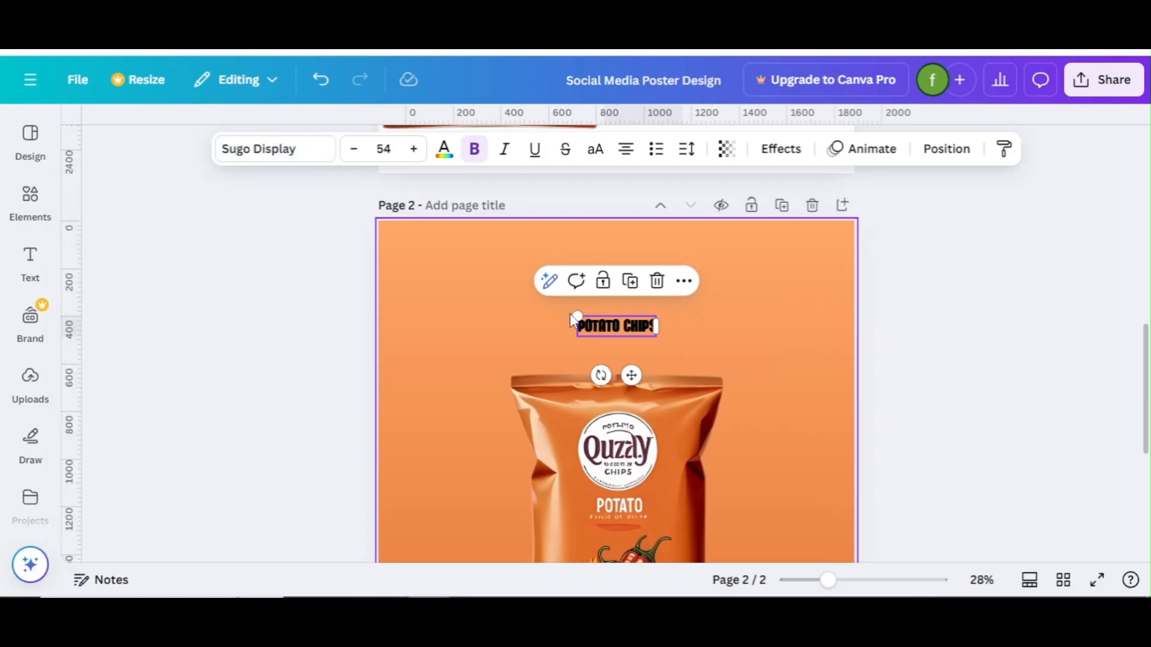
Enlarge the "POTATO CHIPS" heading to font size 160, make it italic and remove its bold formatting
left_click_drag(577, 316, 427, 283)
left_click(414, 148)
left_click(504, 149)
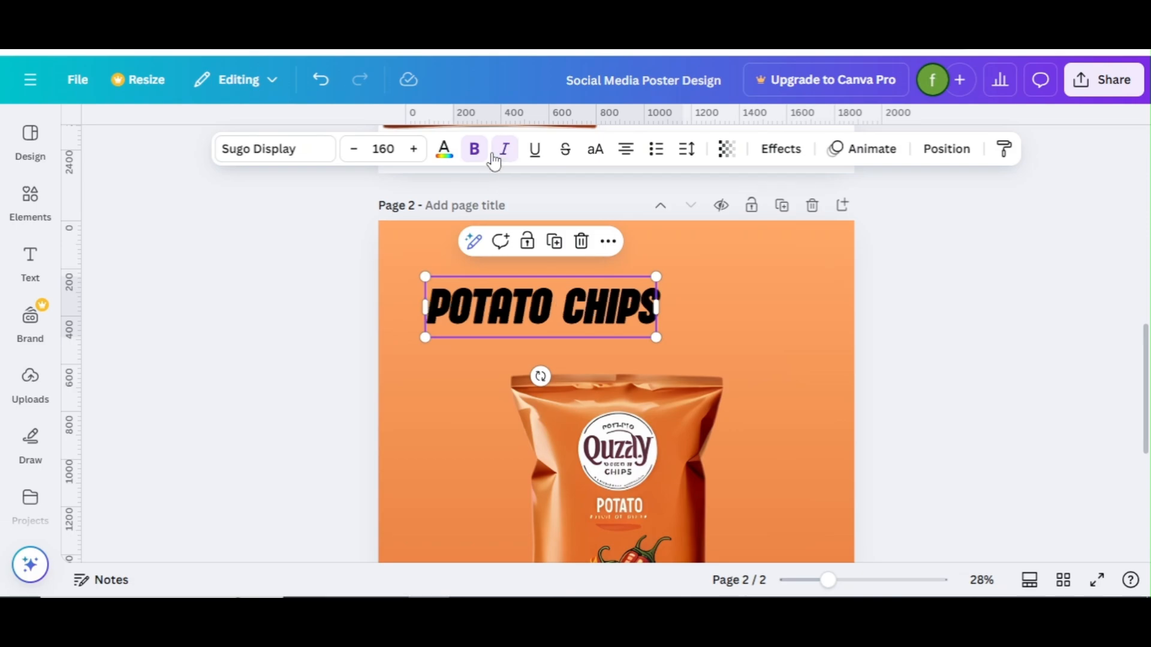
left_click(474, 148)
left_click(369, 258)
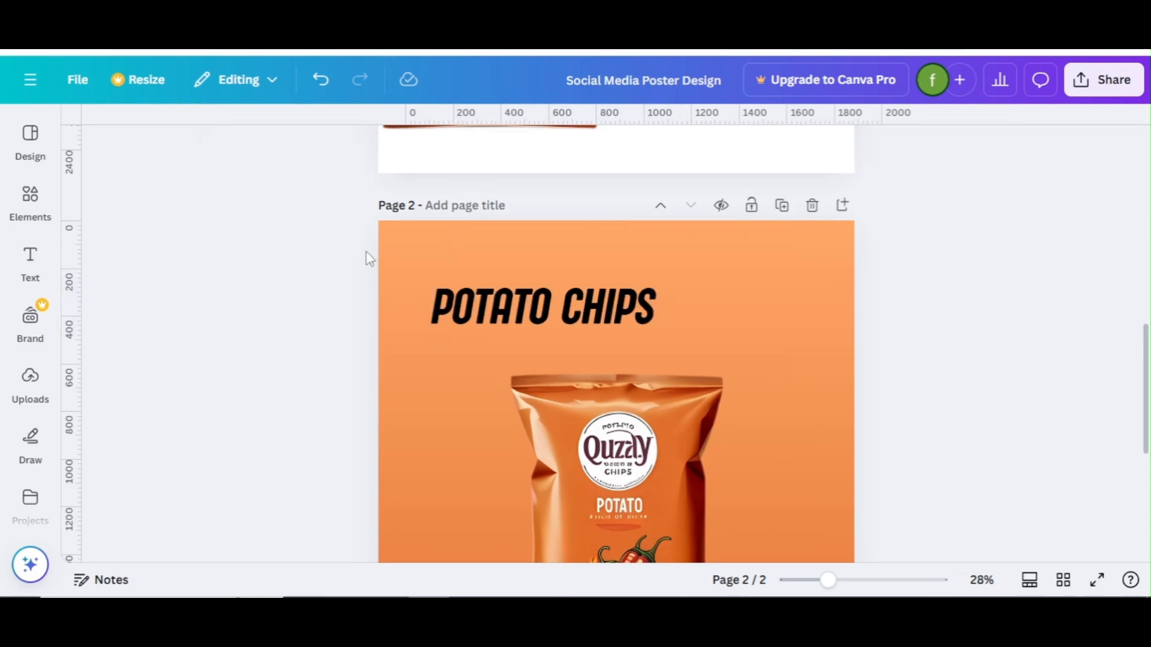
Set the letter spacing of the "POTATO CHIPS" heading to 30
left_click(487, 294)
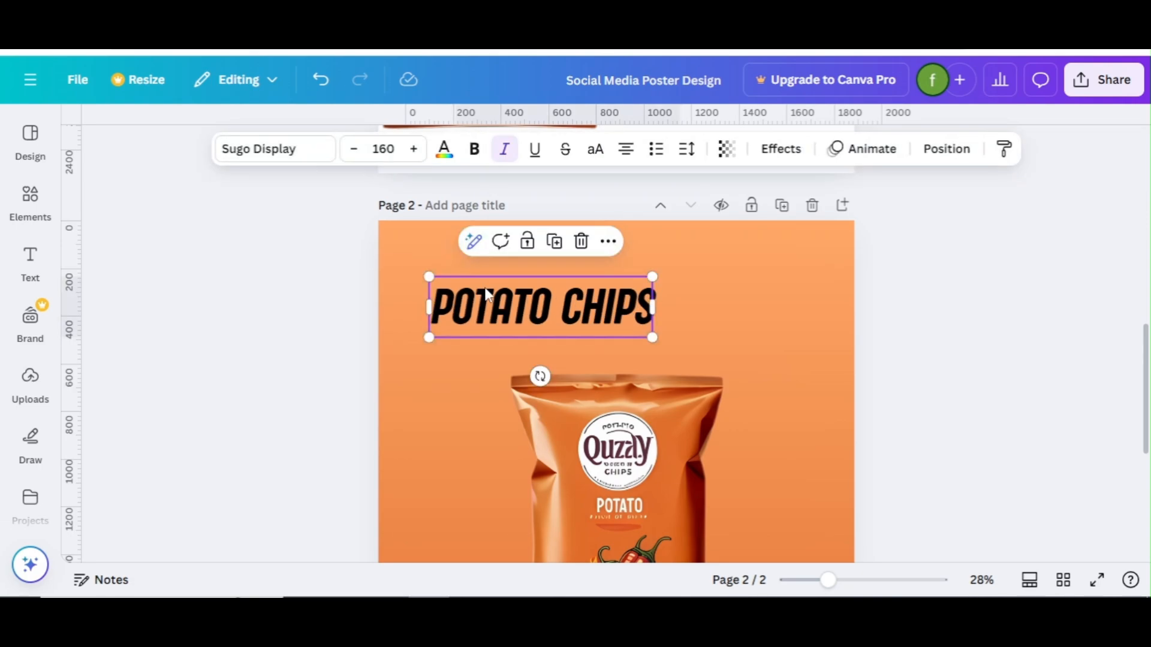
left_click(684, 150)
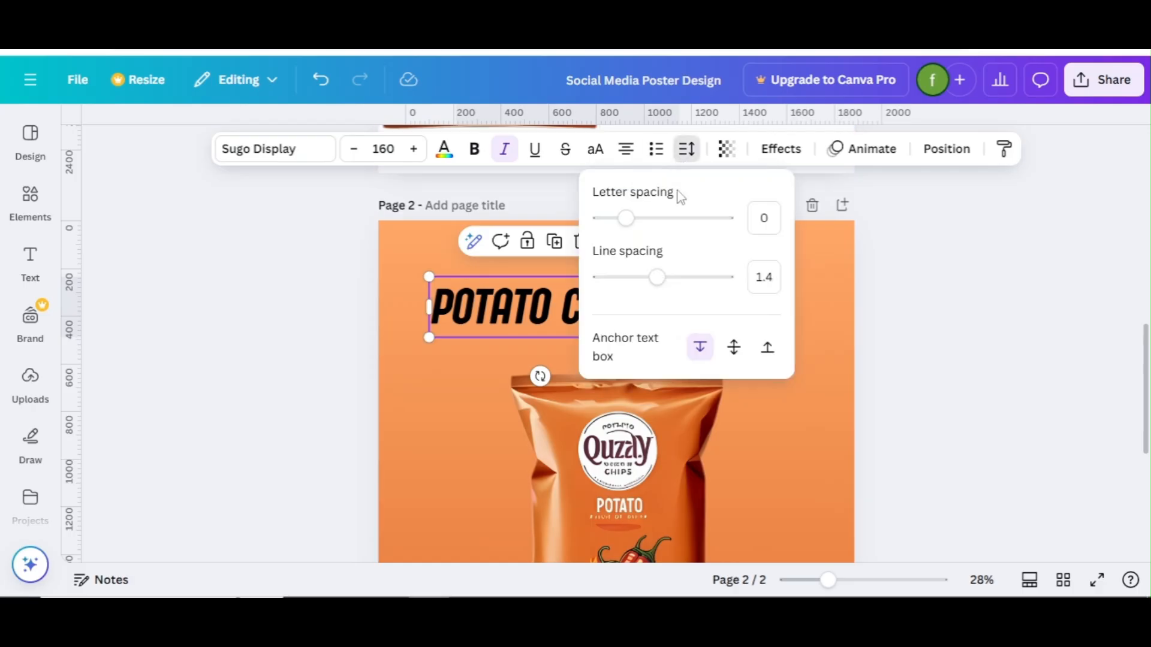
mouse_move(628, 226)
left_mouse_down()
mouse_move(614, 225)
mouse_move(630, 226)
left_mouse_up()
left_click(760, 229)
type("30")
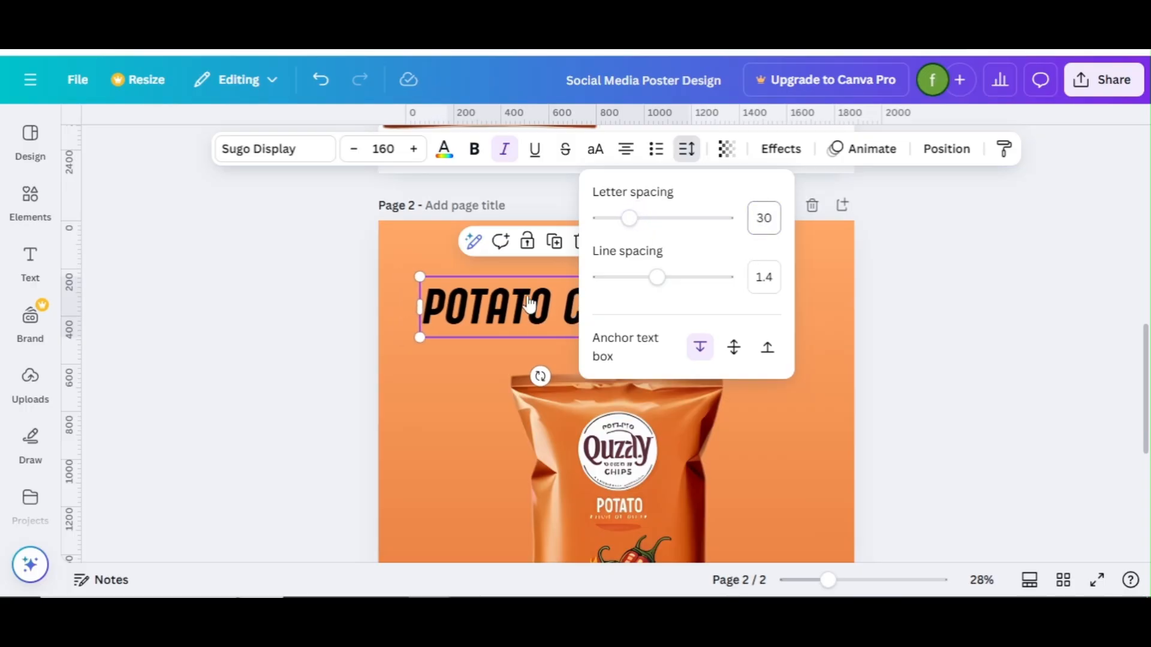
left_click(273, 359)
left_click(273, 360)
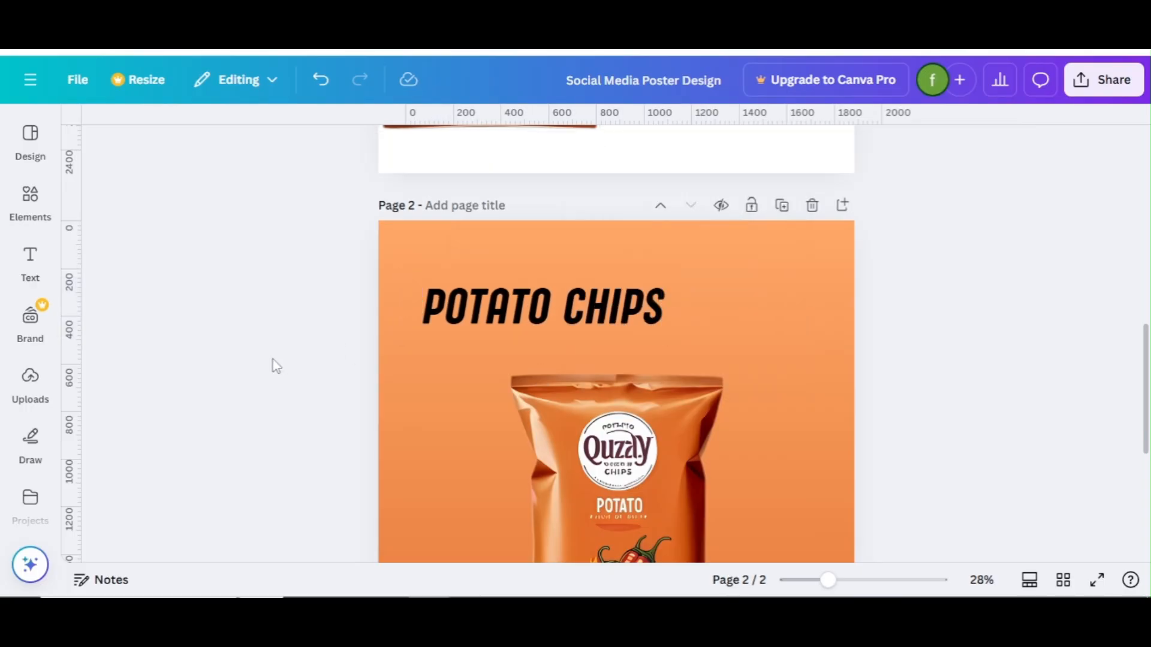
Move the "POTATO CHIPS" heading to the horizontal centre of the page, above the chips packet
left_click(528, 306)
left_click(687, 149)
left_click(974, 337)
left_click_drag(471, 313, 542, 296)
double_click(693, 314)
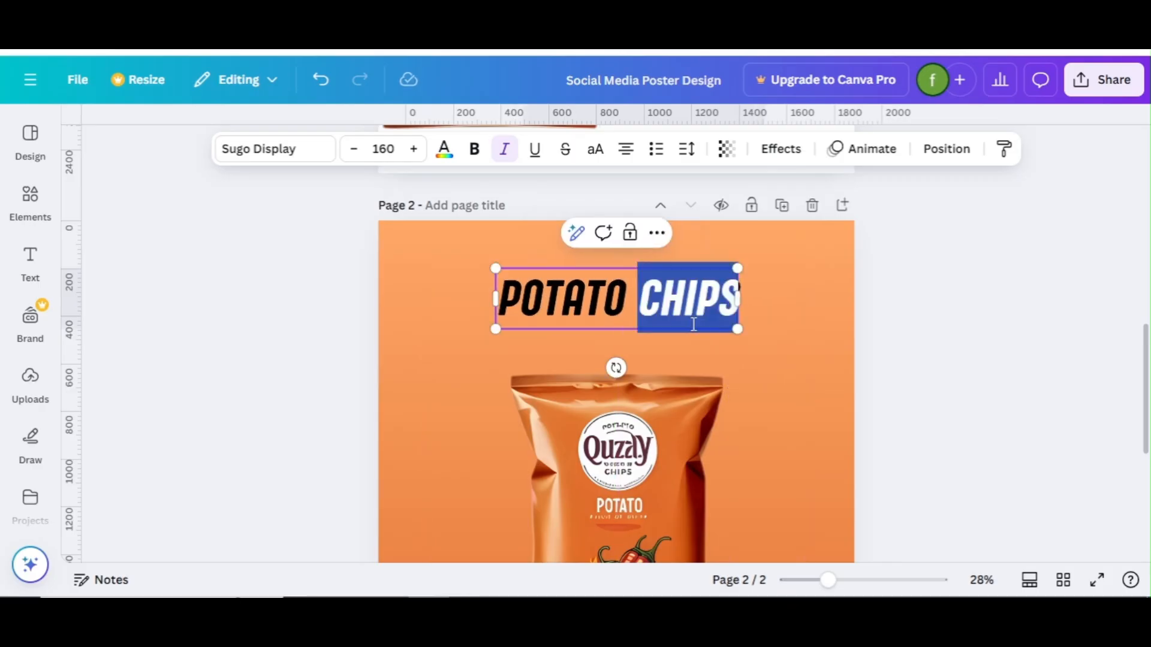
left_click(414, 307)
Colour the "POTATO CHIPS" heading with the cream document colour #fff5e2
left_click(521, 306)
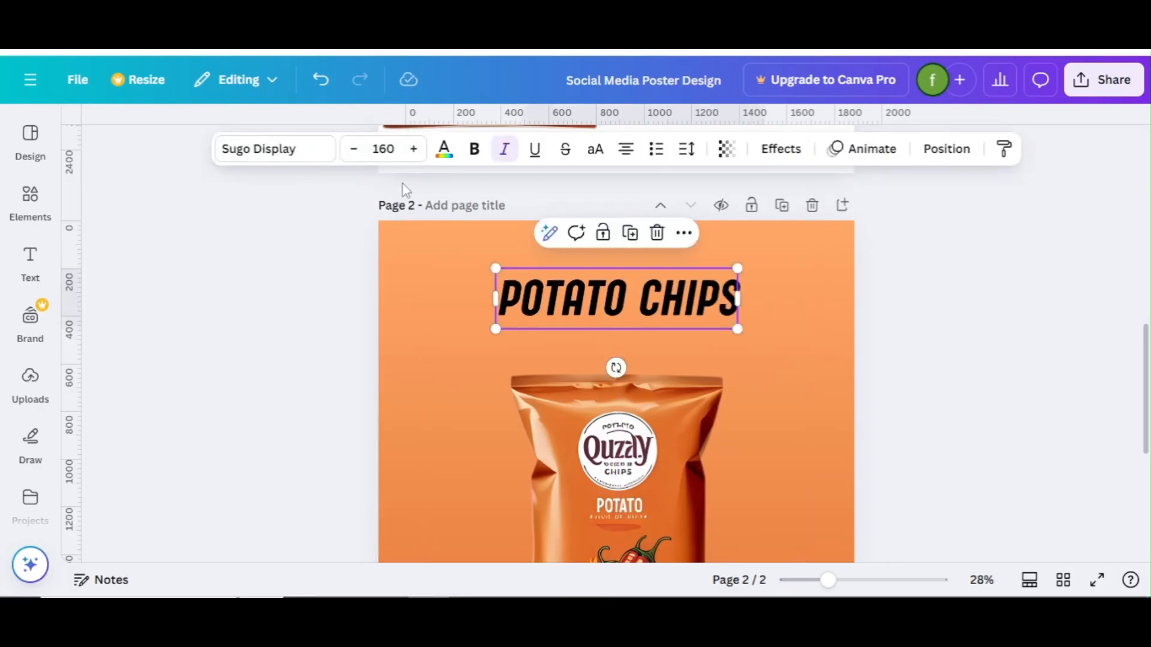
left_click(443, 150)
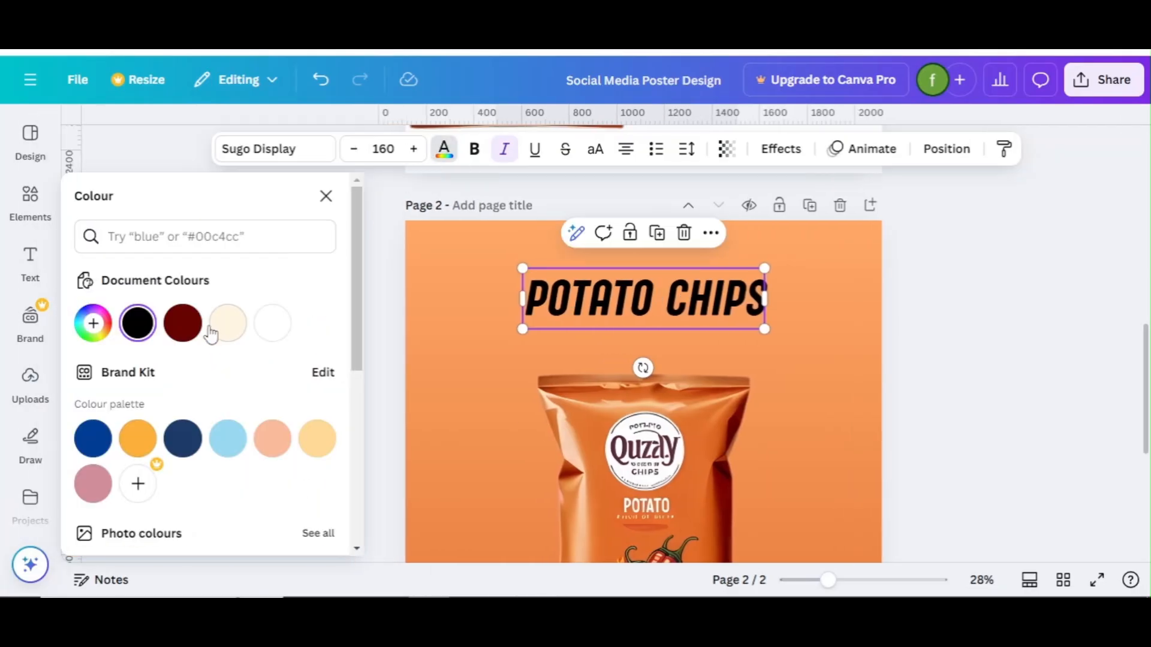
left_click(228, 323)
left_click(326, 197)
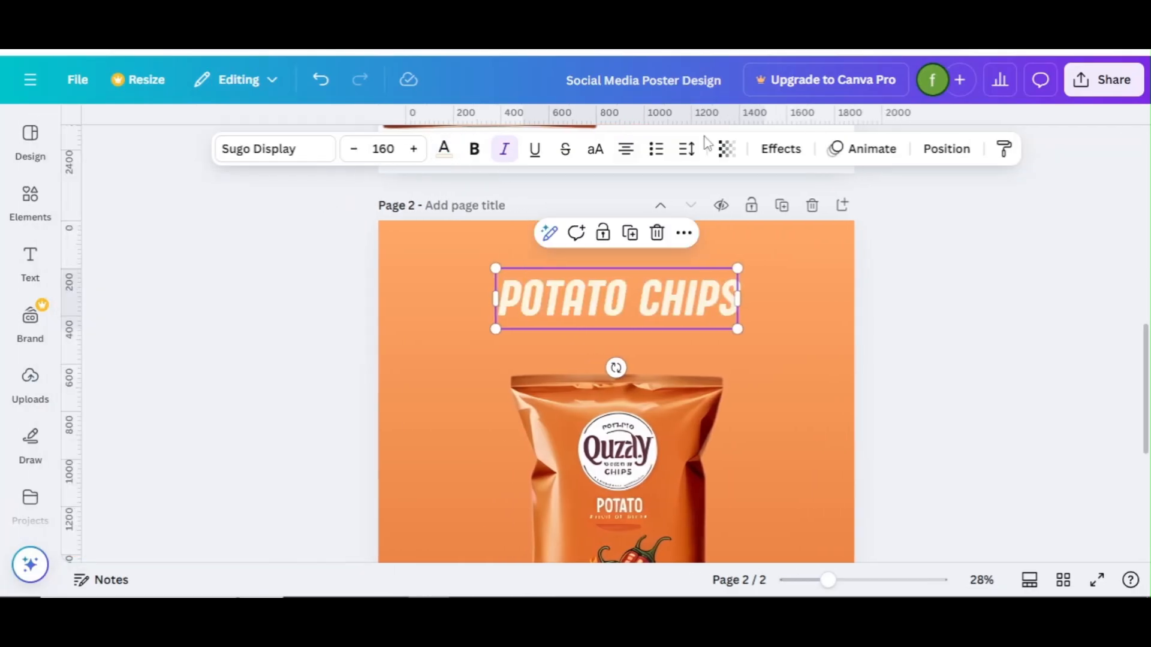
Apply the Lift effect to the "POTATO CHIPS" heading with an intensity of 14
left_click(786, 151)
left_click(295, 292)
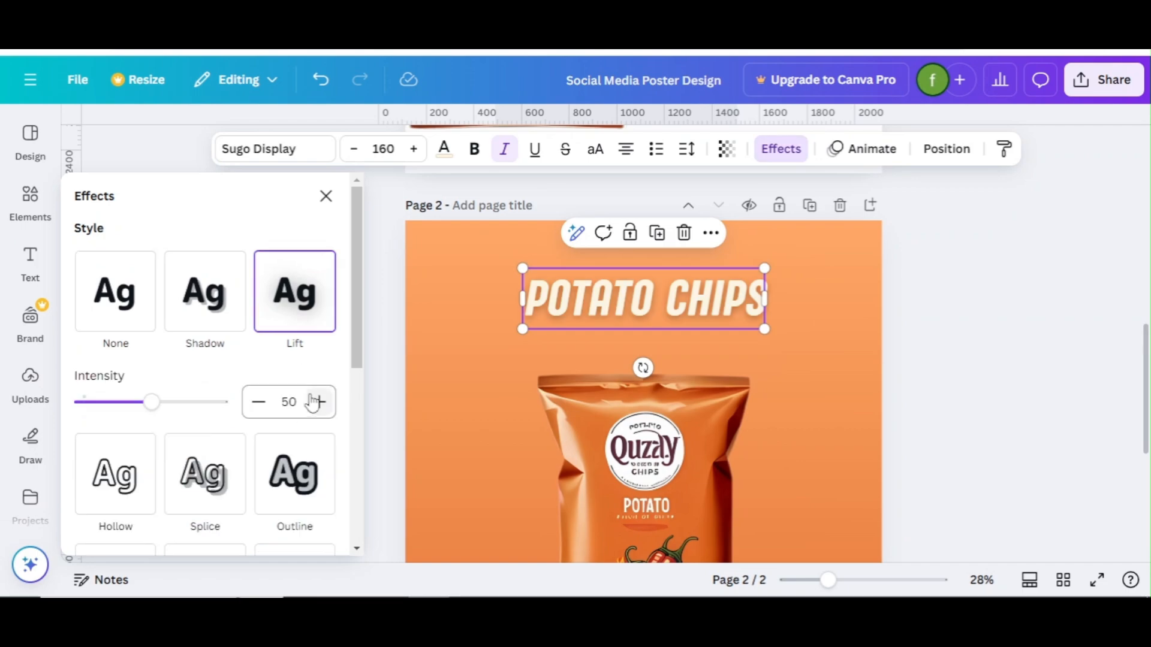
left_click(302, 396)
type("14")
left_click(326, 196)
Duplicate the "POTATO CHIPS" heading, place the copy directly below it and change its text to "SPICY"
left_click(630, 232)
left_click_drag(624, 291, 624, 346)
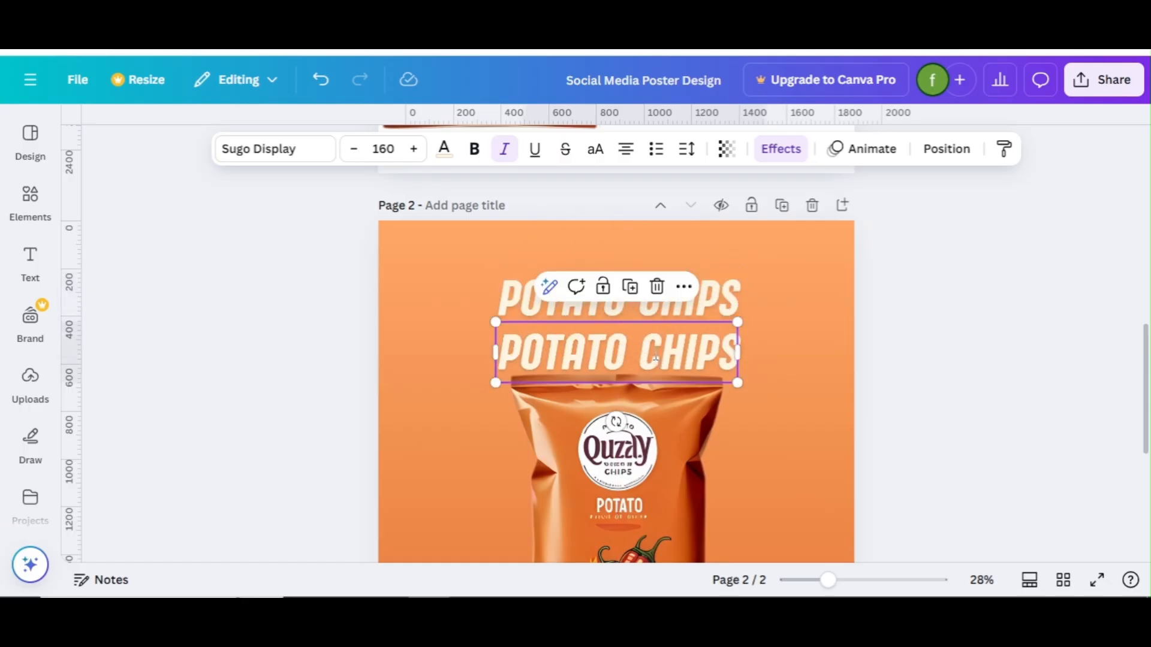
double_click(654, 354)
key("BackSpace")
type("SPICY")
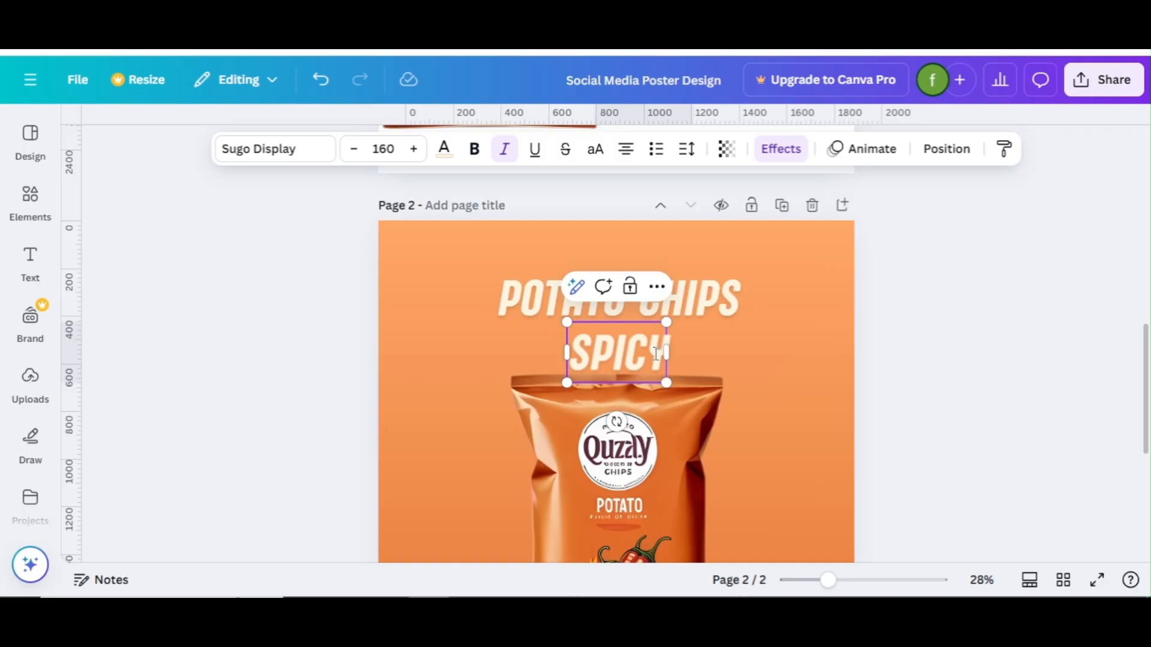
Enlarge the "SPICY" text to font size 526 and move it under "POTATO CHIPS", overlapping the packet's upper edge
left_click_drag(705, 394, 900, 515)
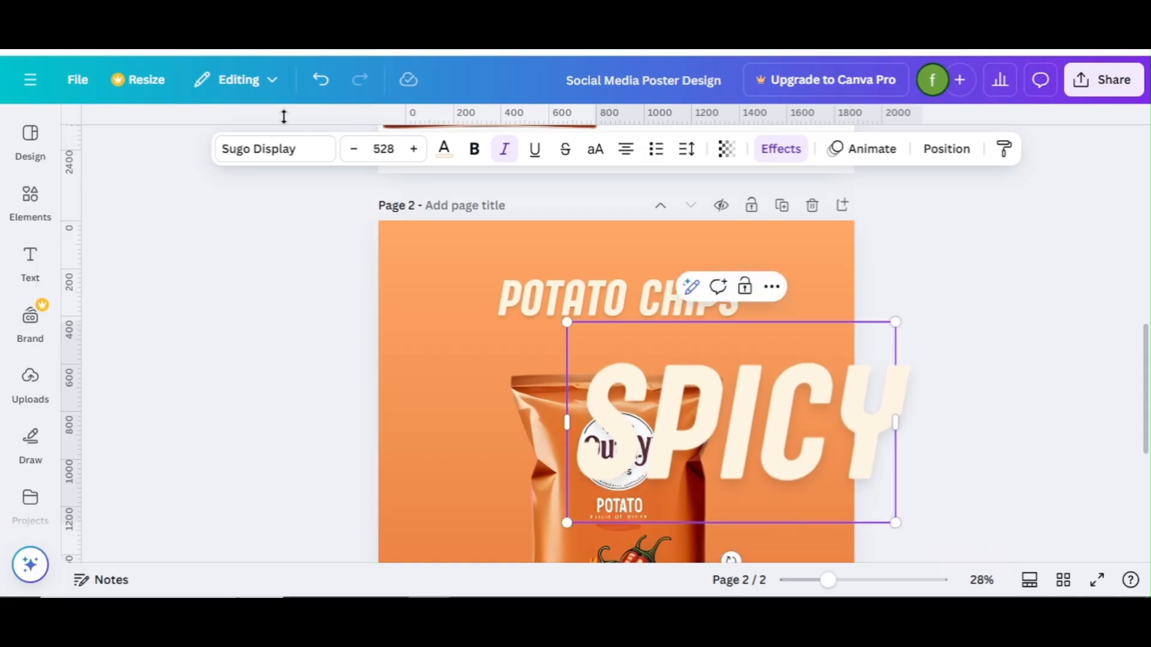
left_click(354, 150)
left_click(354, 150)
left_click(321, 355)
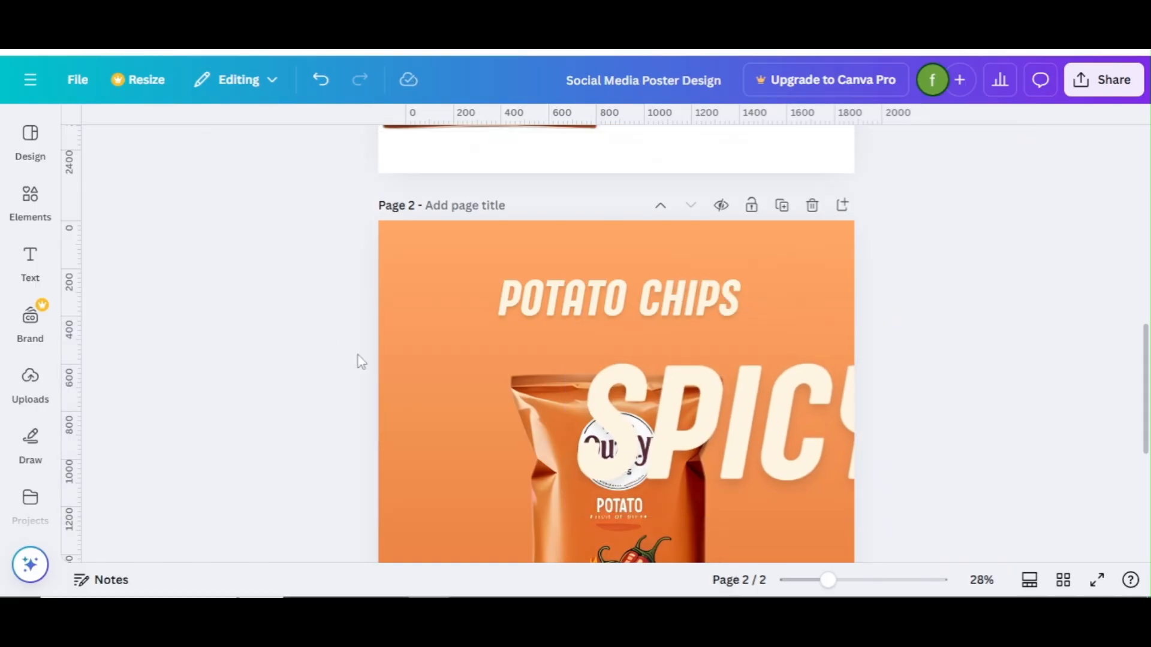
left_click_drag(660, 424, 577, 381)
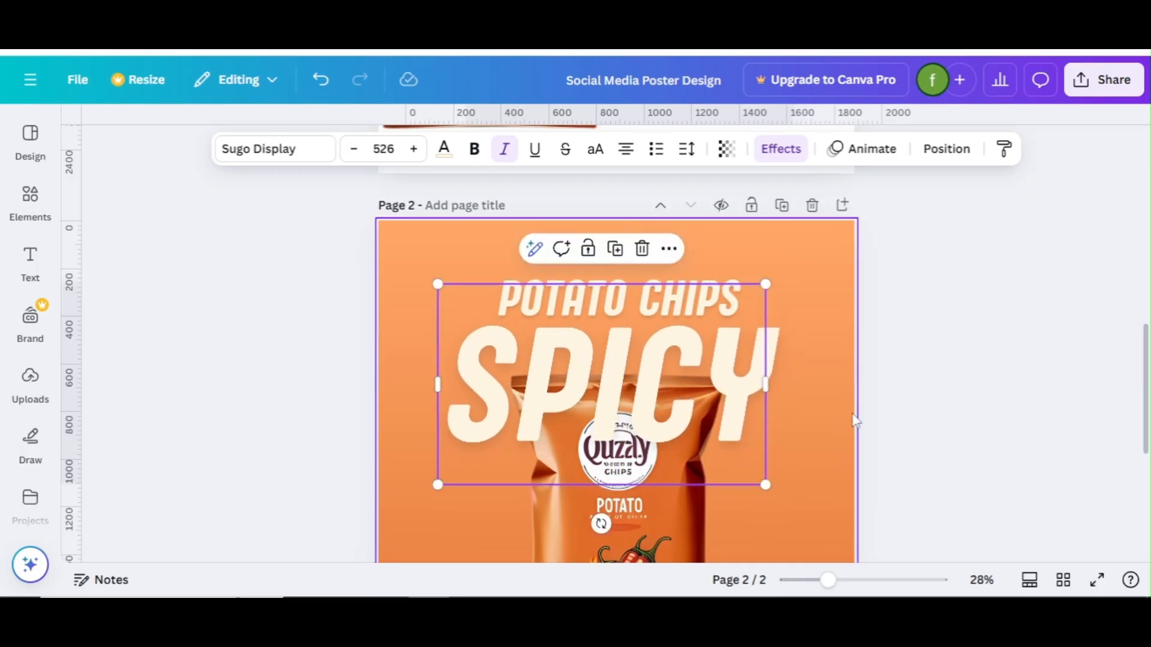
left_click(856, 420)
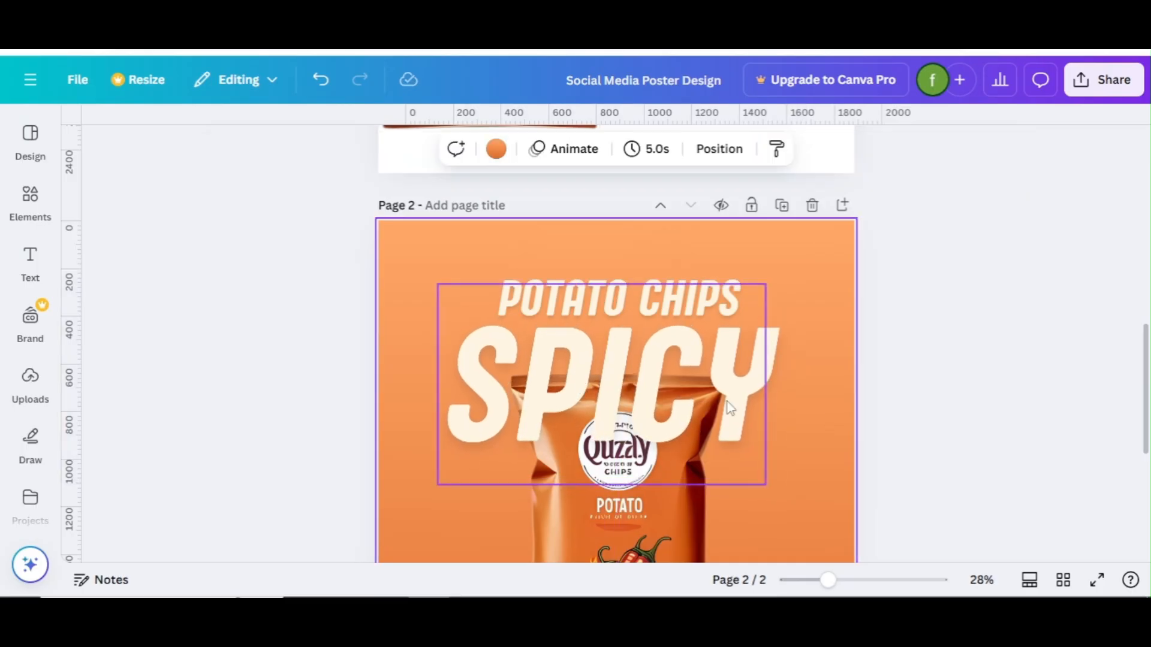
left_click(987, 382)
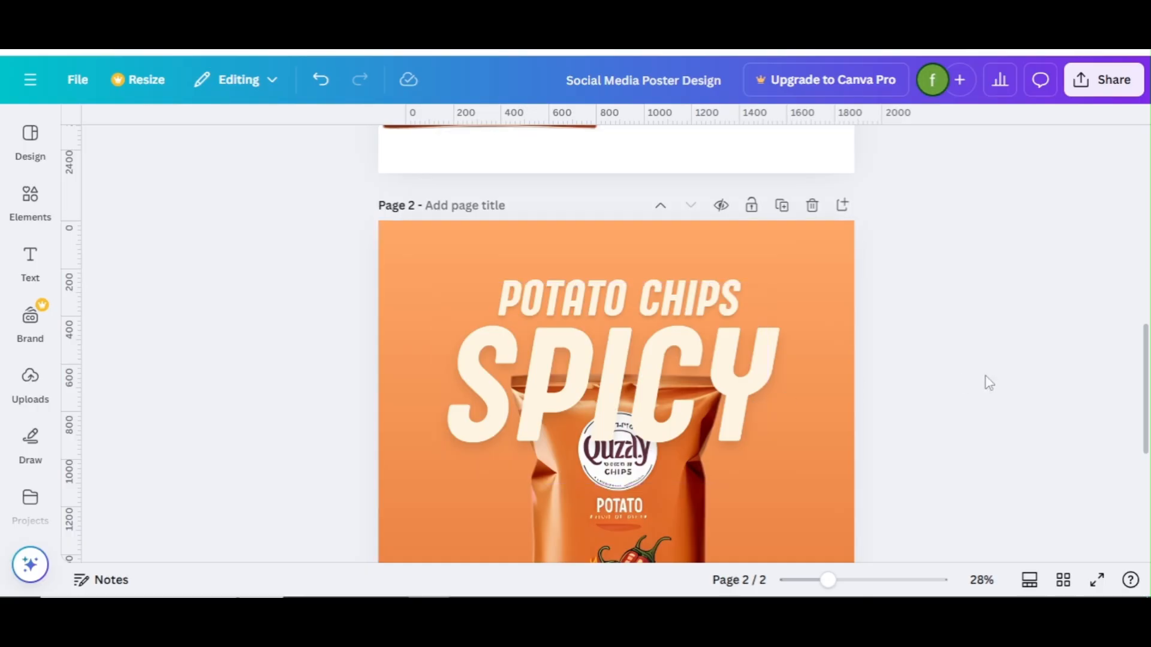
Reduce the "SPICY" text to font size 504 and centre it beneath "POTATO CHIPS"
left_click_drag(806, 587, 842, 582)
left_click(643, 442)
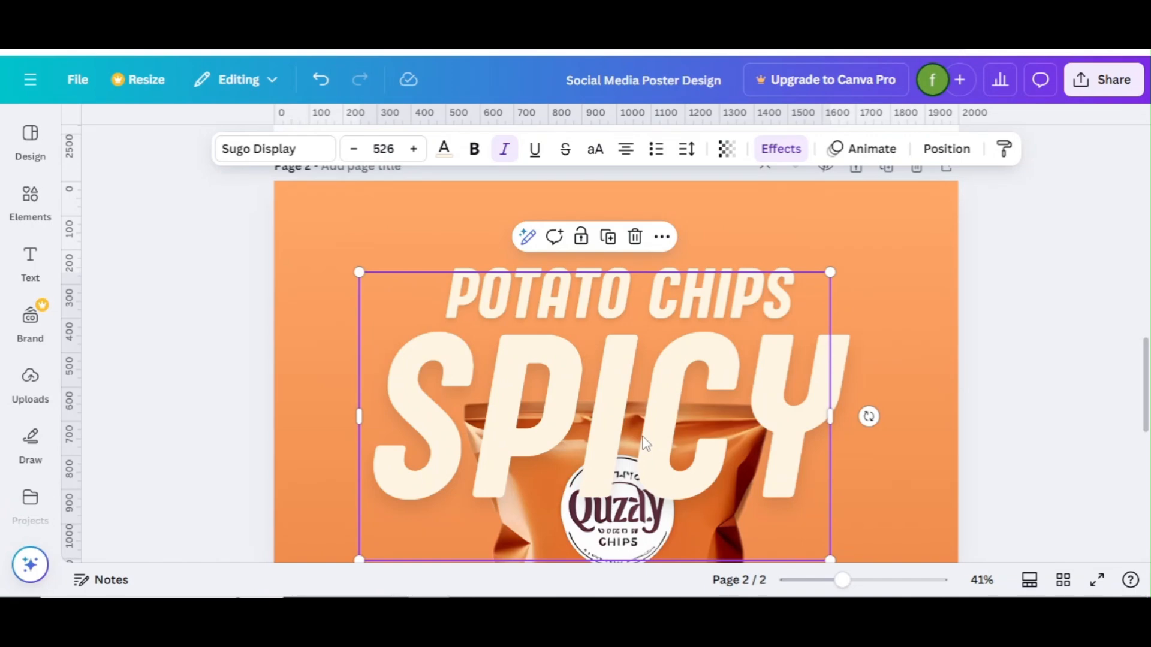
left_click_drag(642, 437, 622, 433)
left_click_drag(342, 270, 362, 282)
left_click_drag(495, 398, 500, 386)
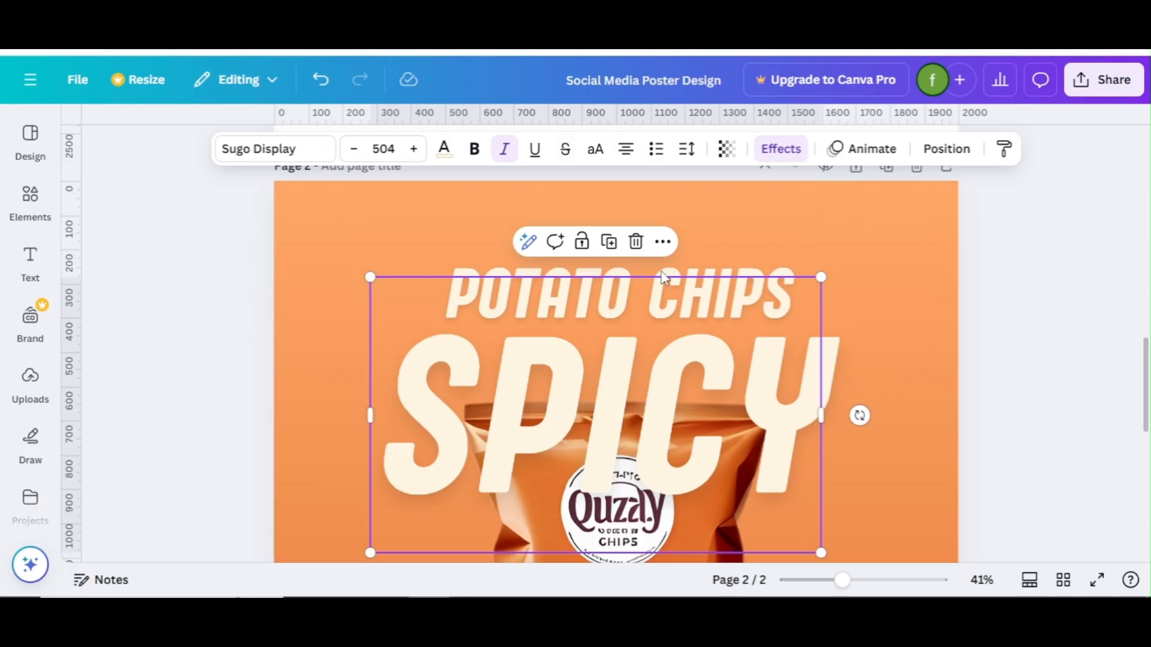
left_click(1057, 360)
left_click_drag(757, 404, 761, 404)
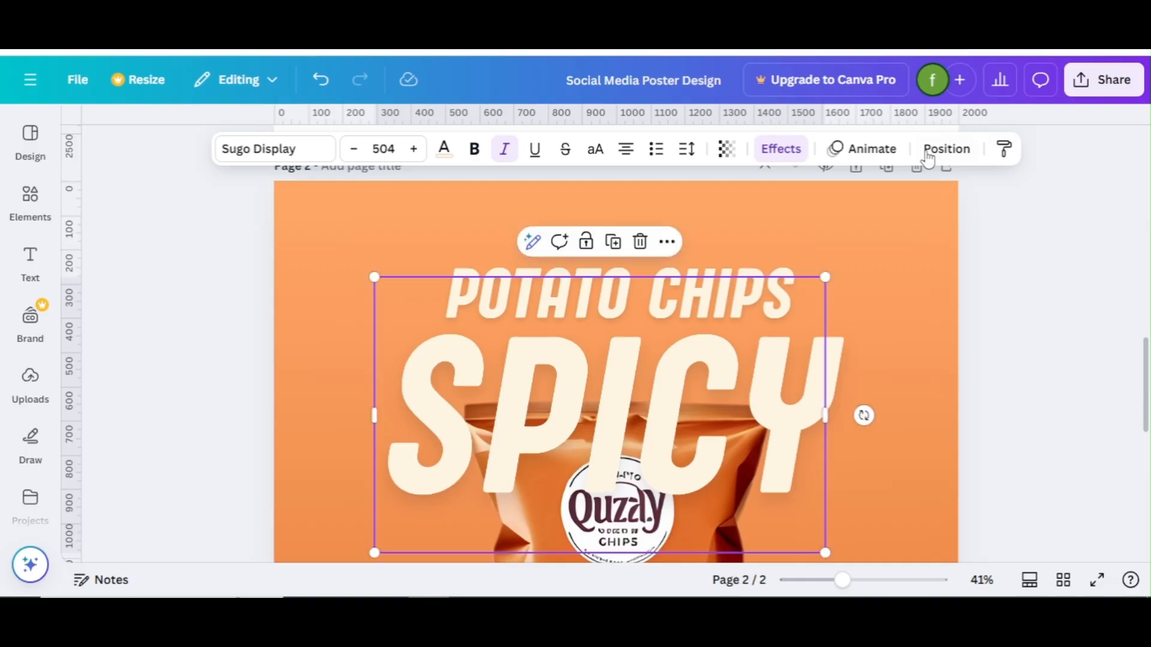
Check the centre alignment of "SPICY" on the page and move the text slightly closer to "POTATO CHIPS"
left_click(946, 148)
left_click(267, 447)
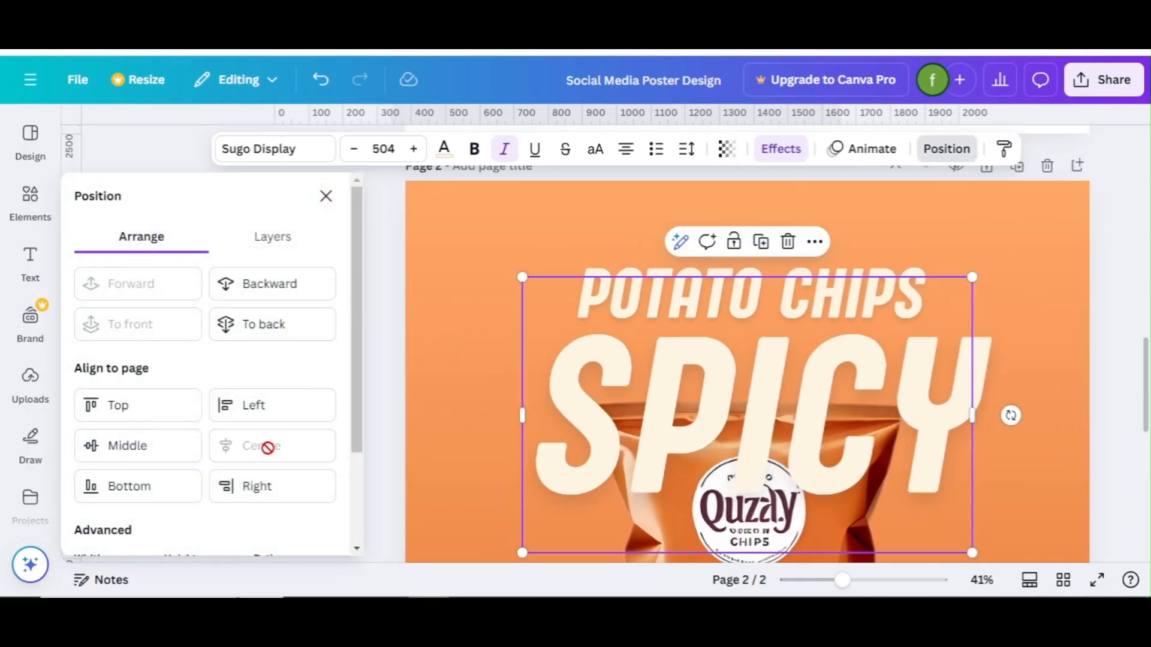
left_click(324, 196)
left_click_drag(778, 451, 757, 445)
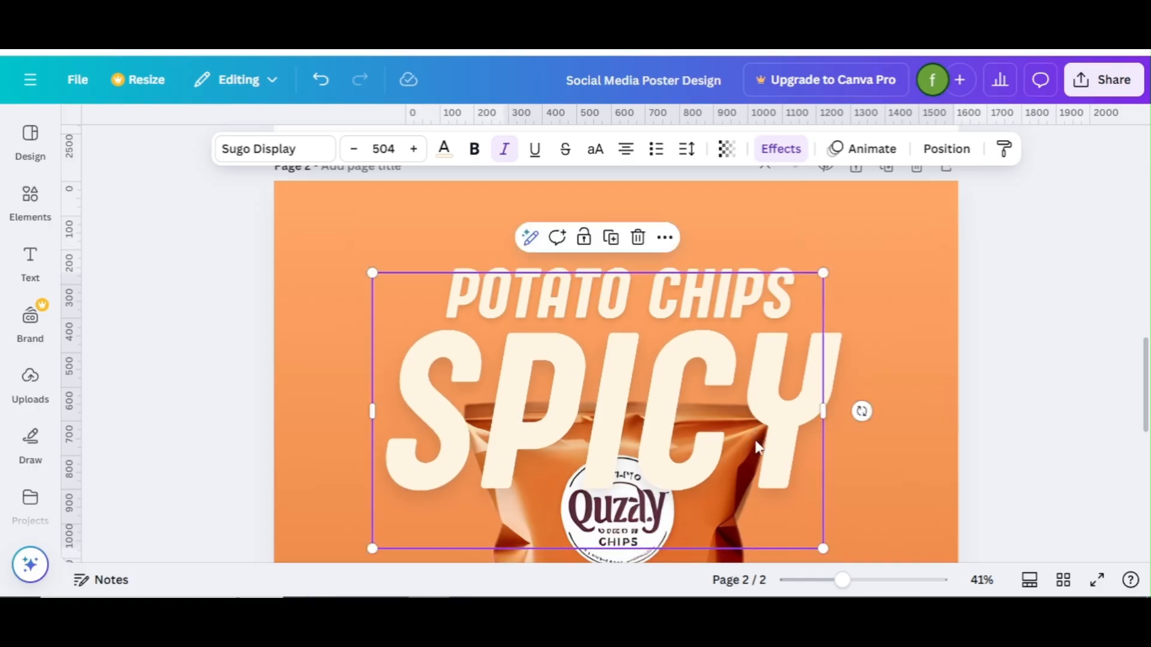
left_click(952, 382)
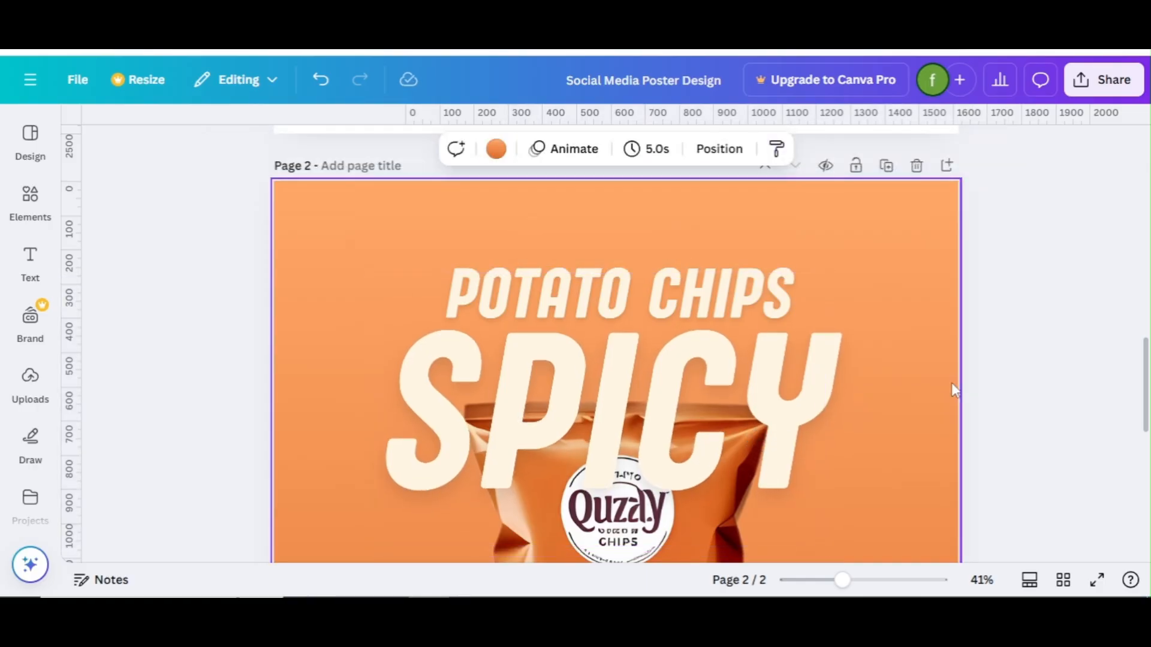
Send the "SPICY" text behind the chips packet and move both heading lines up together
left_click(687, 391)
left_click_drag(851, 256, 688, 347)
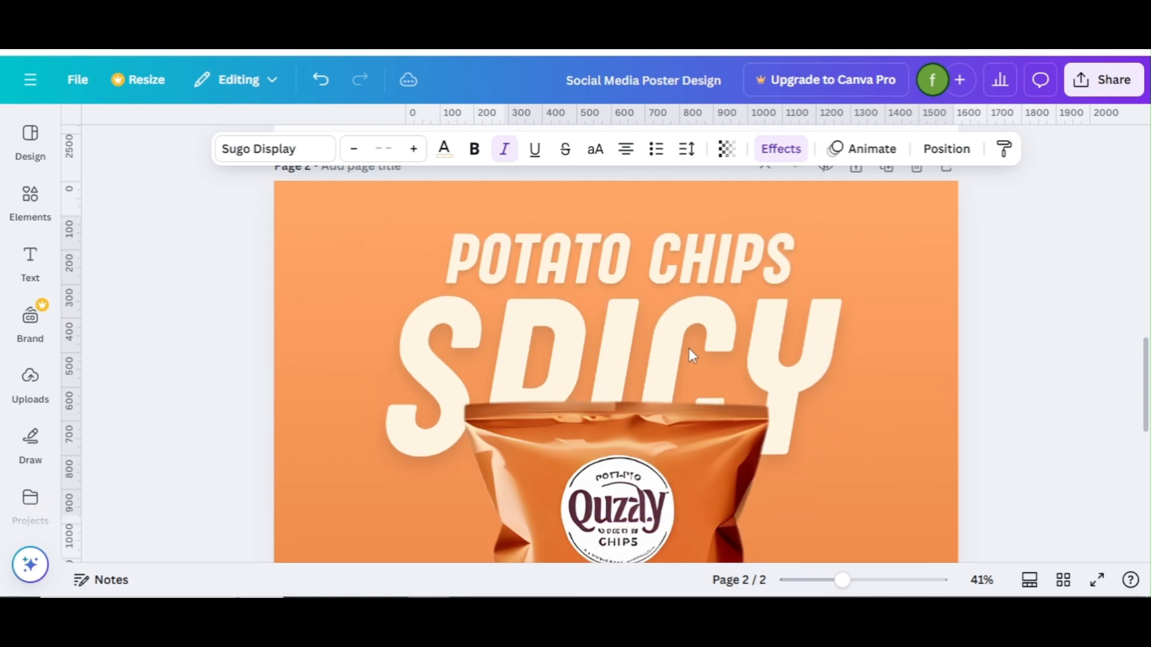
left_click(891, 349)
Duplicate the "SPICY" text in front of the packet and give the copy a Hollow effect with thickness 20
left_click(799, 347)
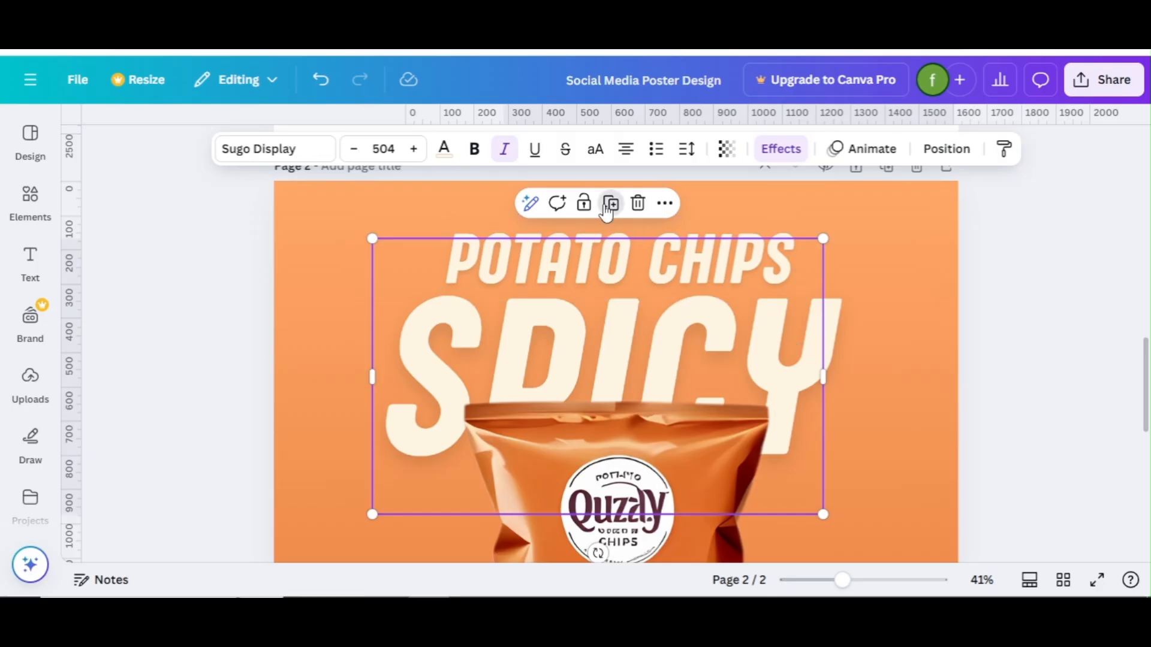
left_click(781, 149)
left_click(117, 477)
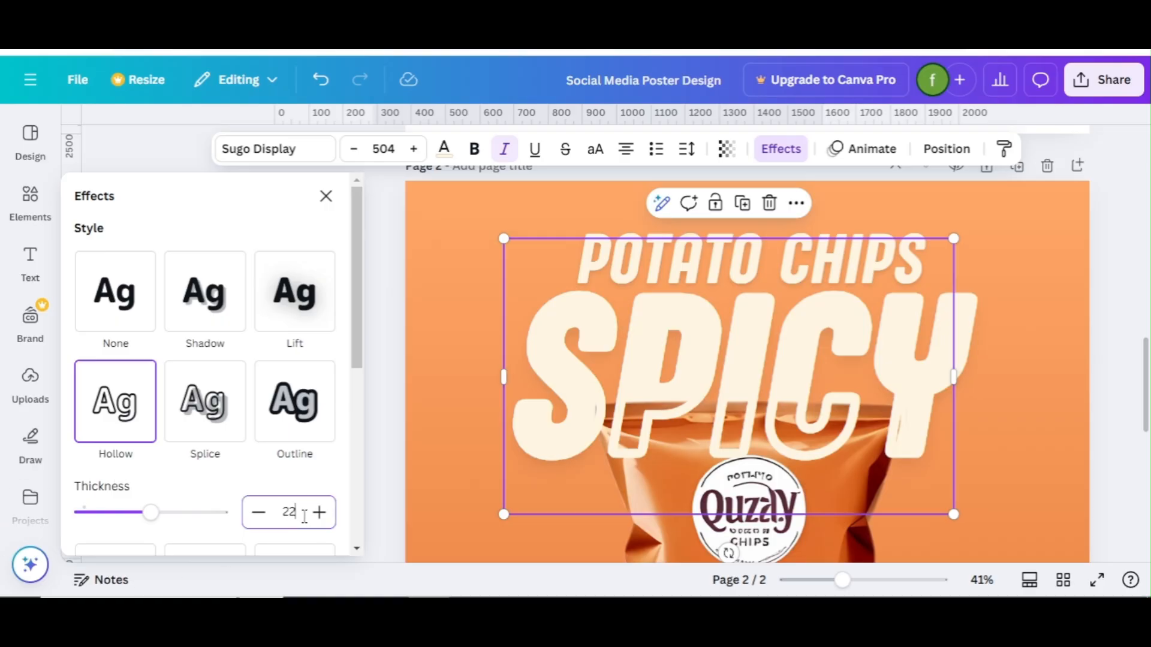
key("Return")
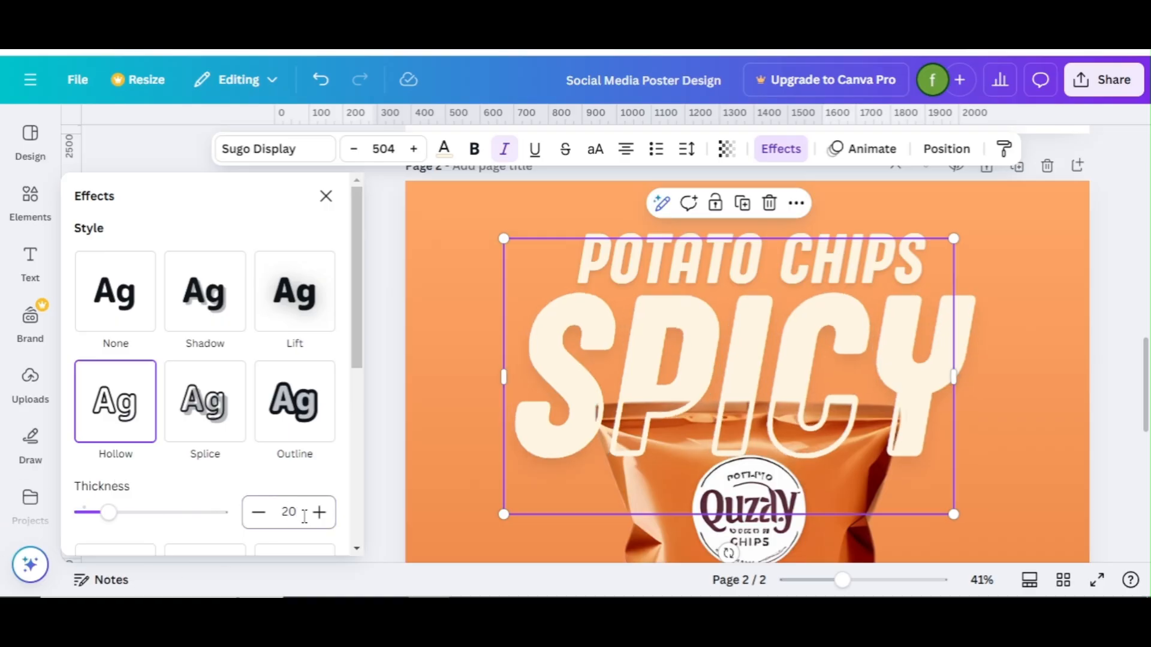
left_click(326, 198)
left_click(1031, 422)
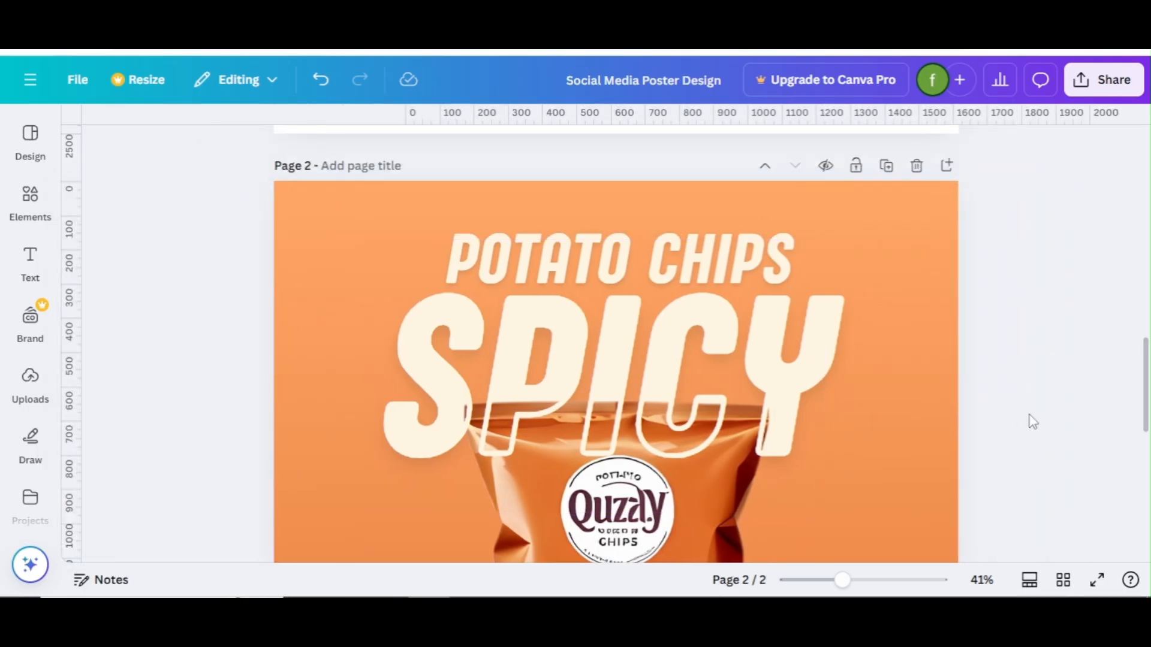
Move both "SPICY" text layers down together so they overlap more of the packet's upper part
left_click(735, 360)
key("shift+Down")
key("shift+Down")
key("shift+Down")
key("shift+Down")
key("shift+Down")
key("shift+Down")
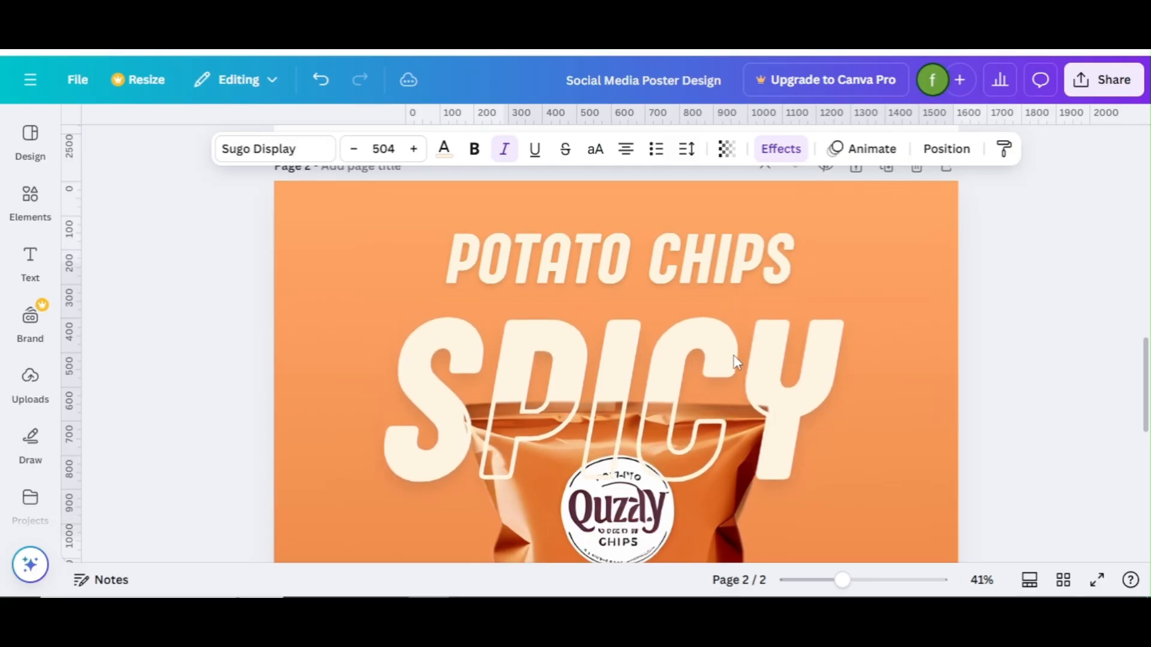
key("Up")
key("Up")
key("Up")
key("Up")
Move "POTATO CHIPS" down to sit just above "SPICY", keeping it centred on the page
left_click_drag(746, 229, 746, 247)
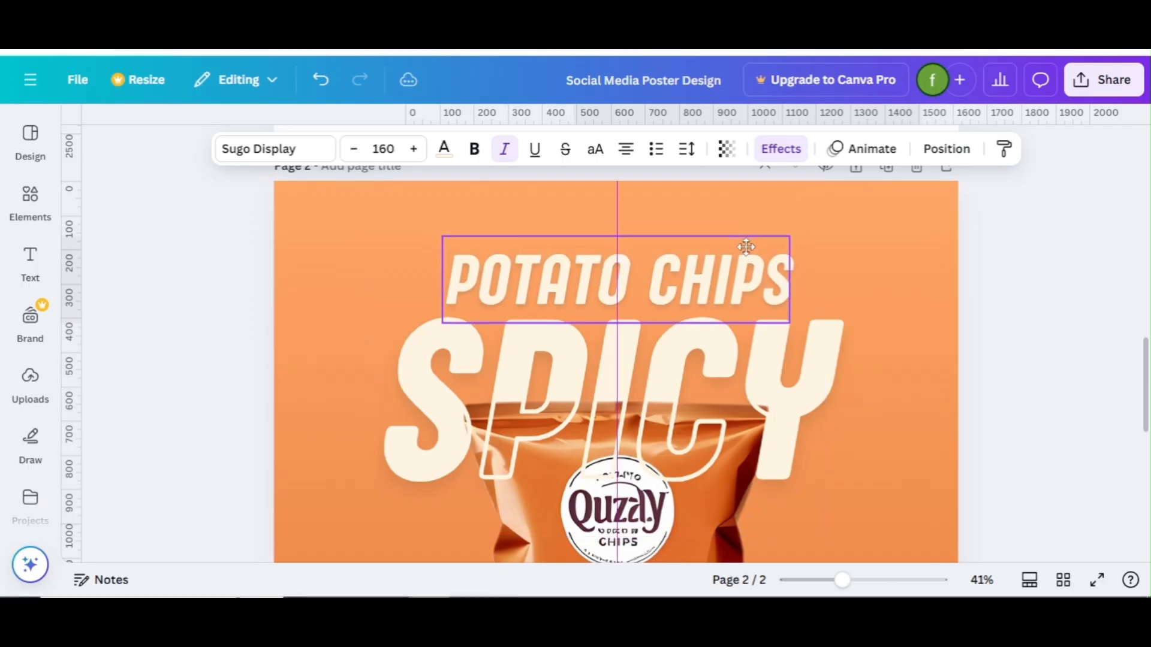
left_click(967, 307)
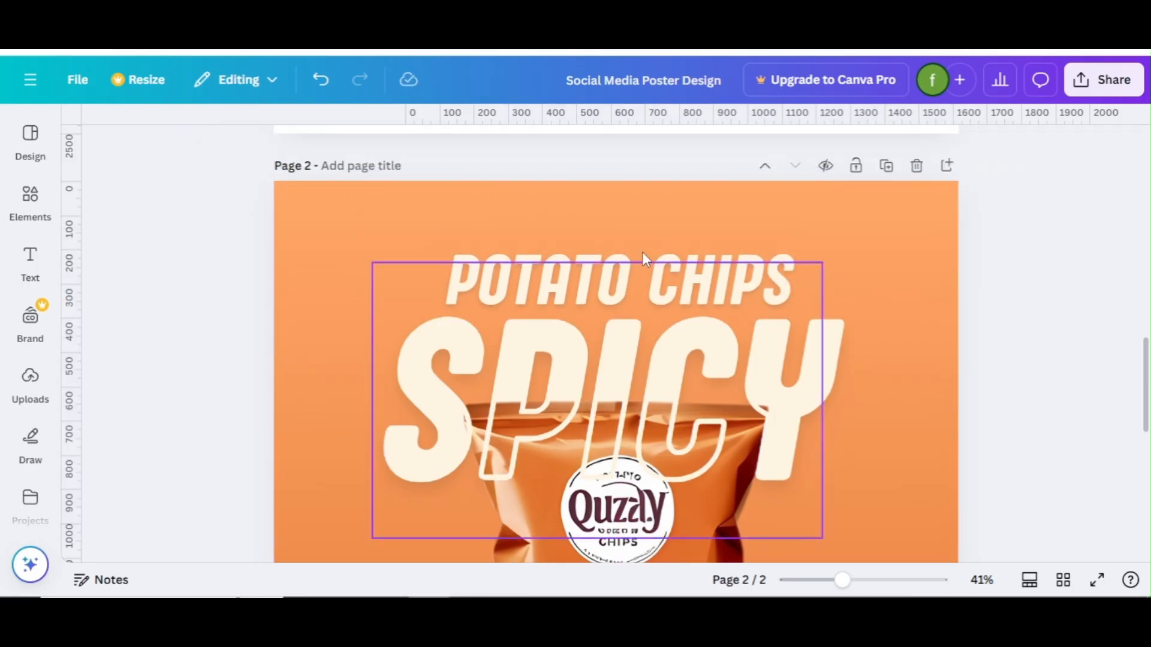
left_click(624, 246)
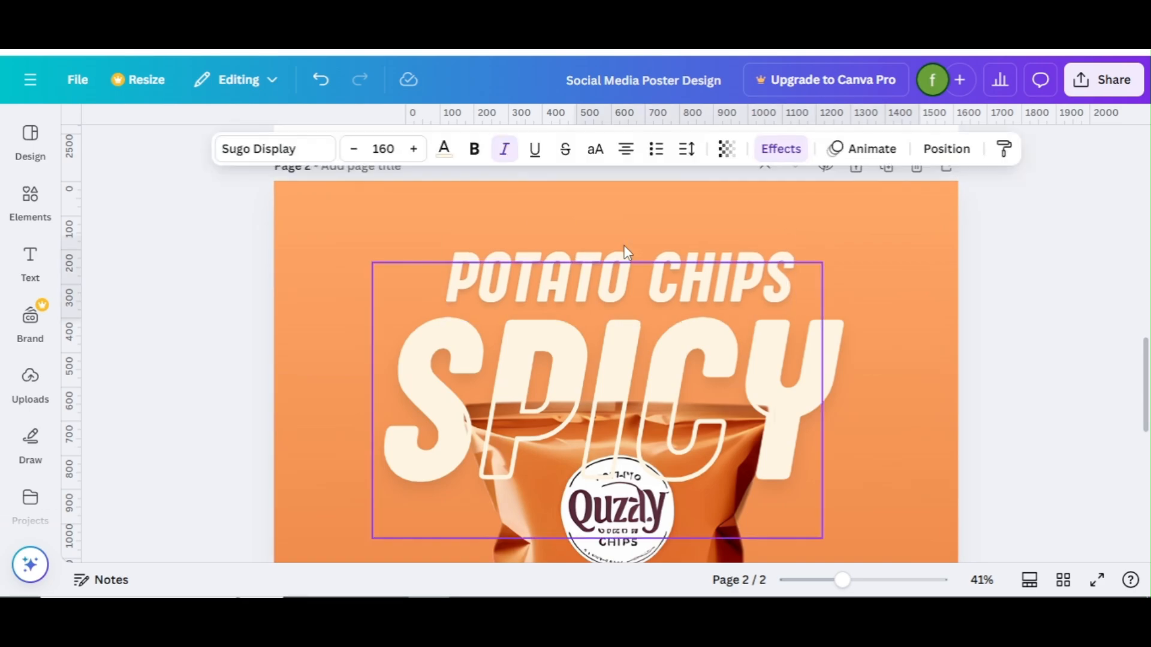
left_click(985, 247)
Search the available apps for "LOREM" and open the Lorem Ipsum app
mouse_move(807, 590)
left_mouse_down()
mouse_move(786, 581)
mouse_move(807, 581)
left_mouse_up()
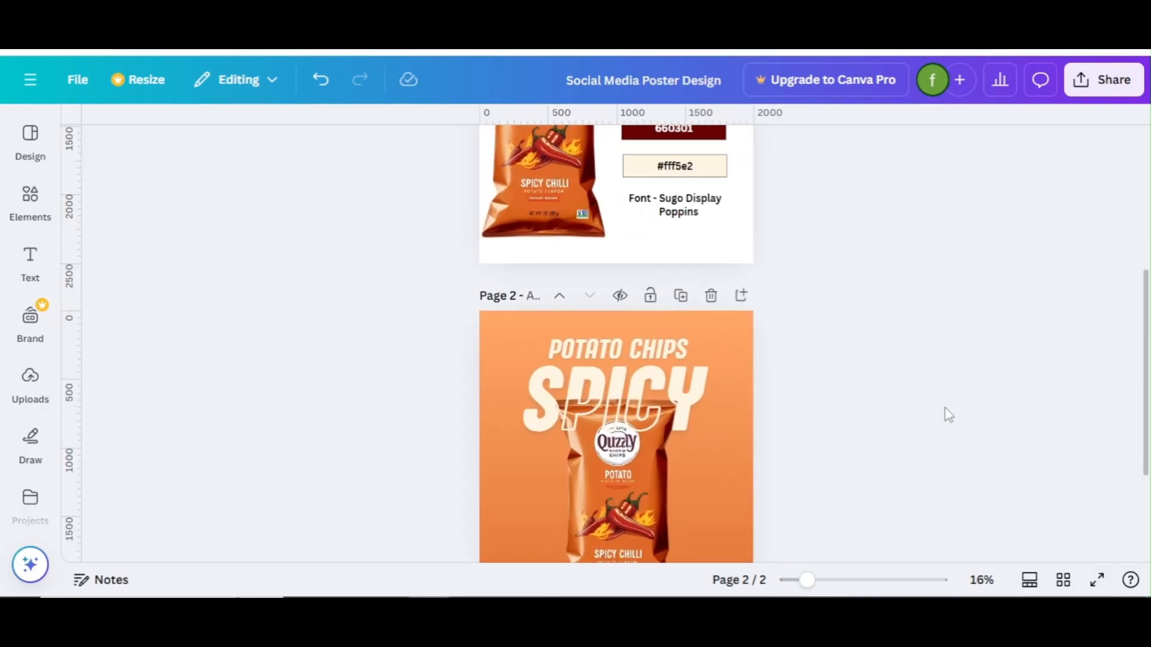
left_click_drag(1145, 449, 1148, 498)
left_click(30, 201)
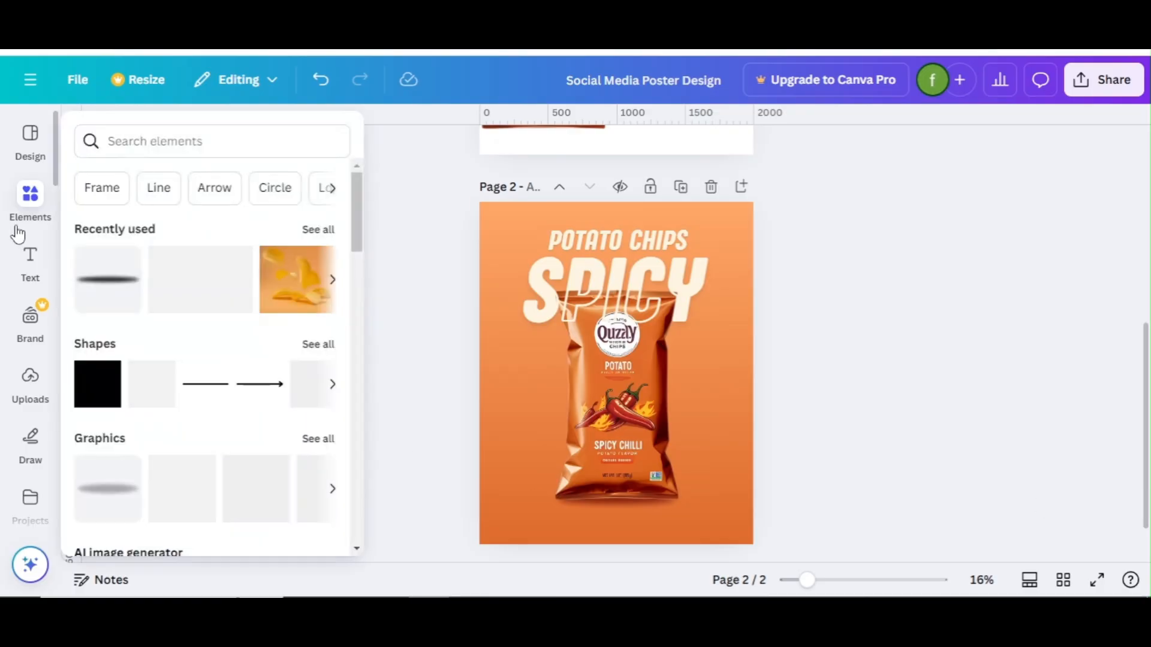
scroll(57, 289, "down", 2)
scroll(36, 335, "down", 1)
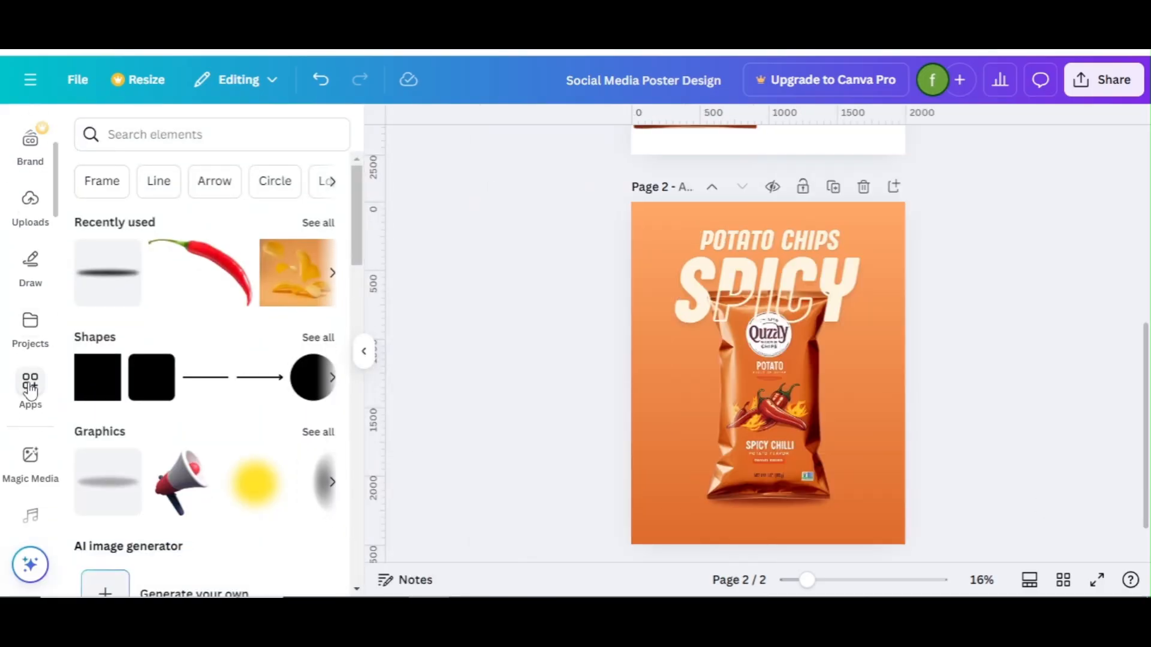
left_click(30, 389)
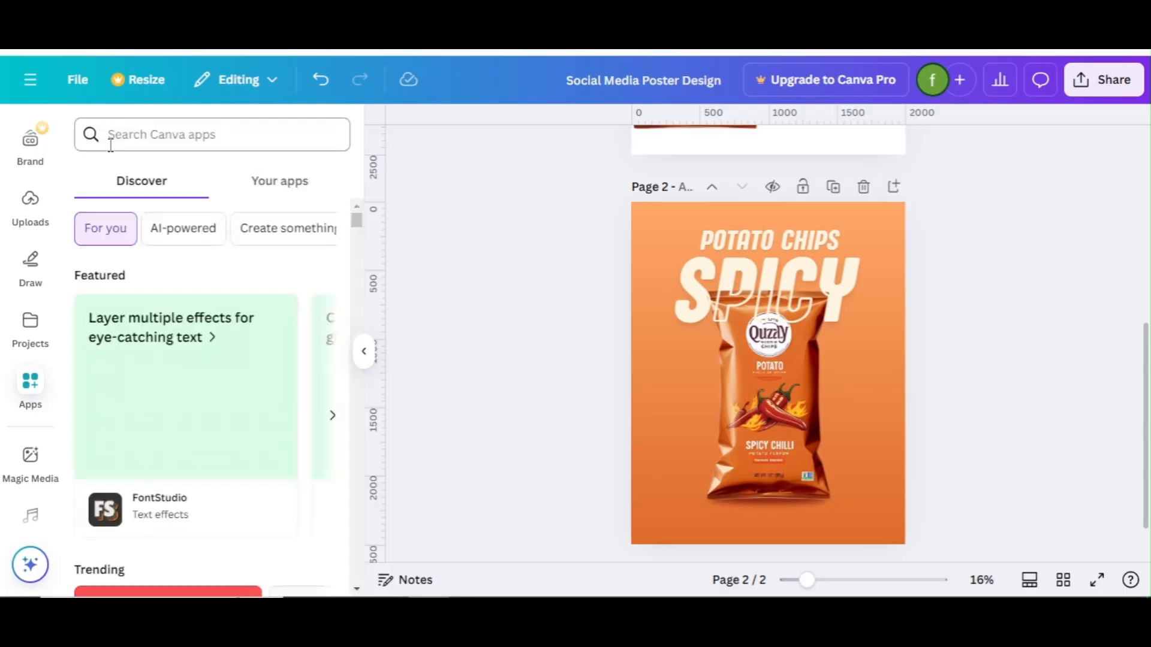
left_click(108, 133)
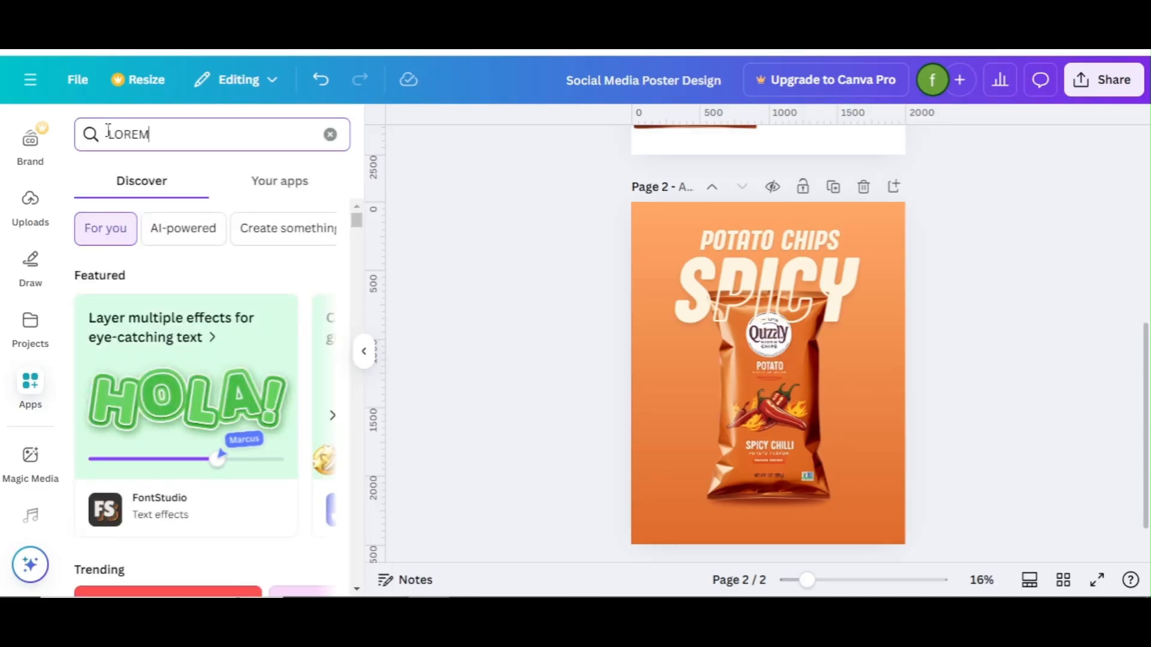
left_click(167, 250)
left_click(105, 217)
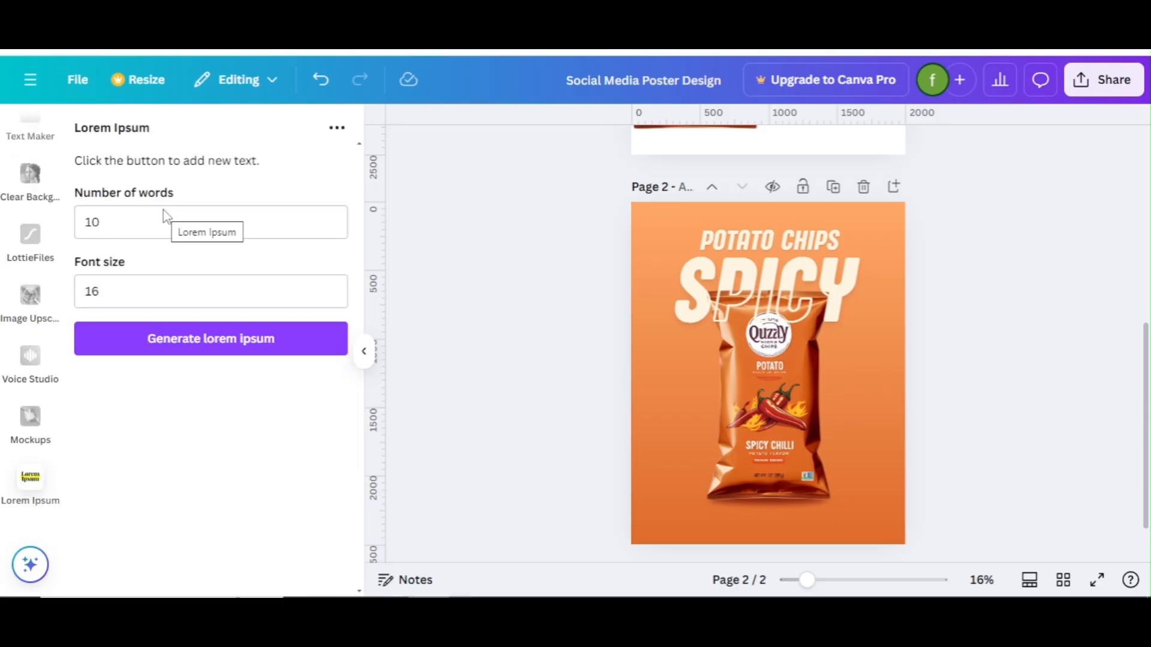
Set the number of words to 20 and generate the lorem ipsum text on the poster page
left_click(123, 223)
key("BackSpace")
key("BackSpace")
type("20")
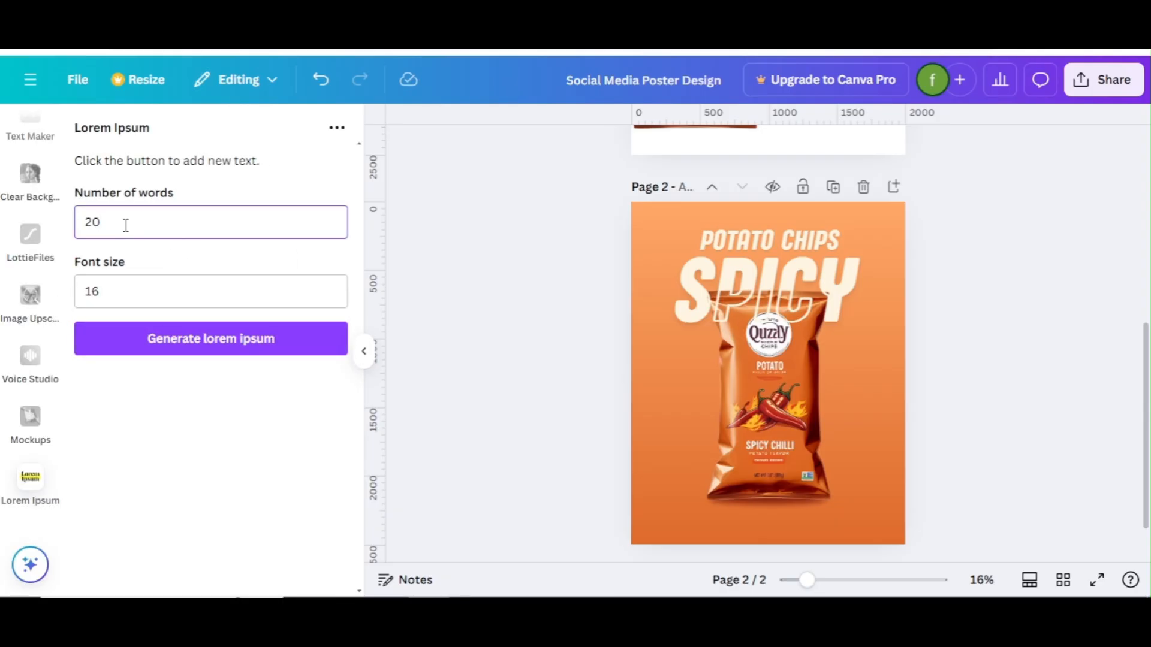
left_click(174, 346)
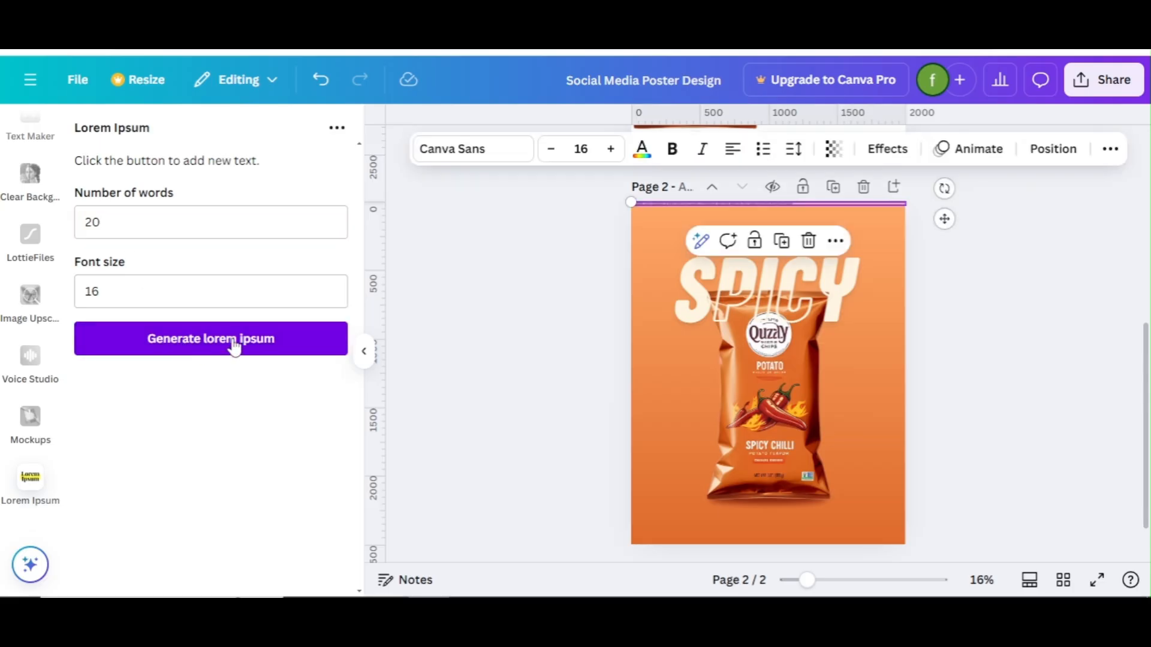
Set the lorem ipsum text to font size 34, centre-align it and move it below the chips packet
left_click(366, 354)
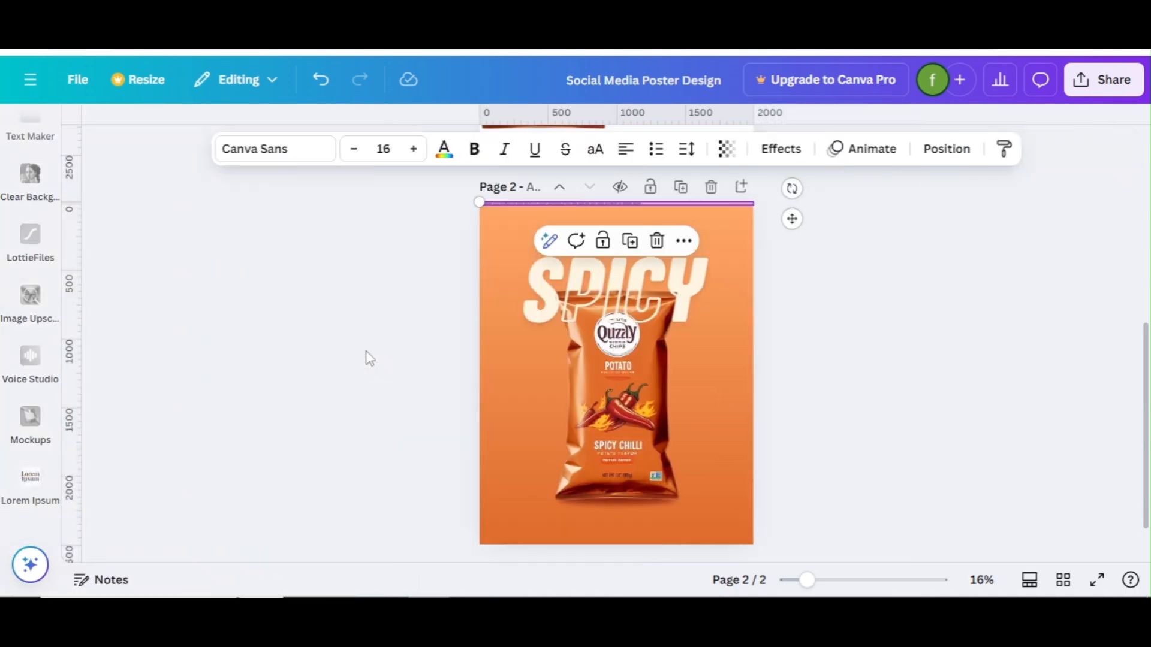
left_click(386, 150)
type("34")
key("Return")
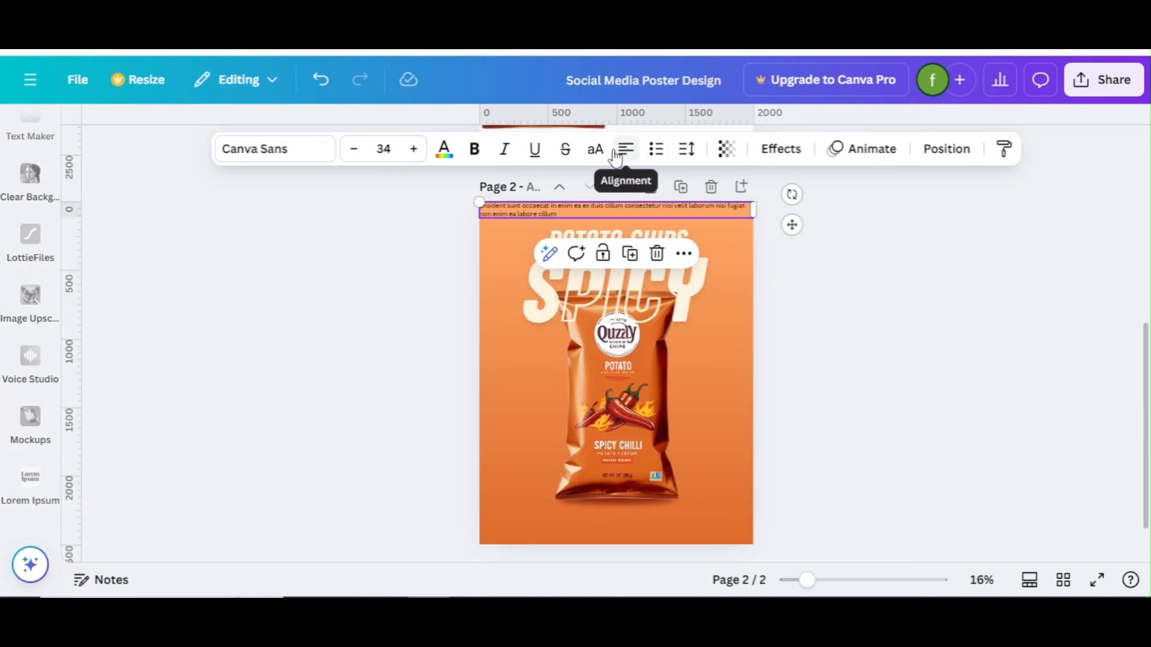
left_click_drag(641, 213, 640, 521)
Change the lorem ipsum text's font to Poppins and its colour to cream #fff5e2
left_click(313, 150)
left_click_drag(170, 277, 129, 276)
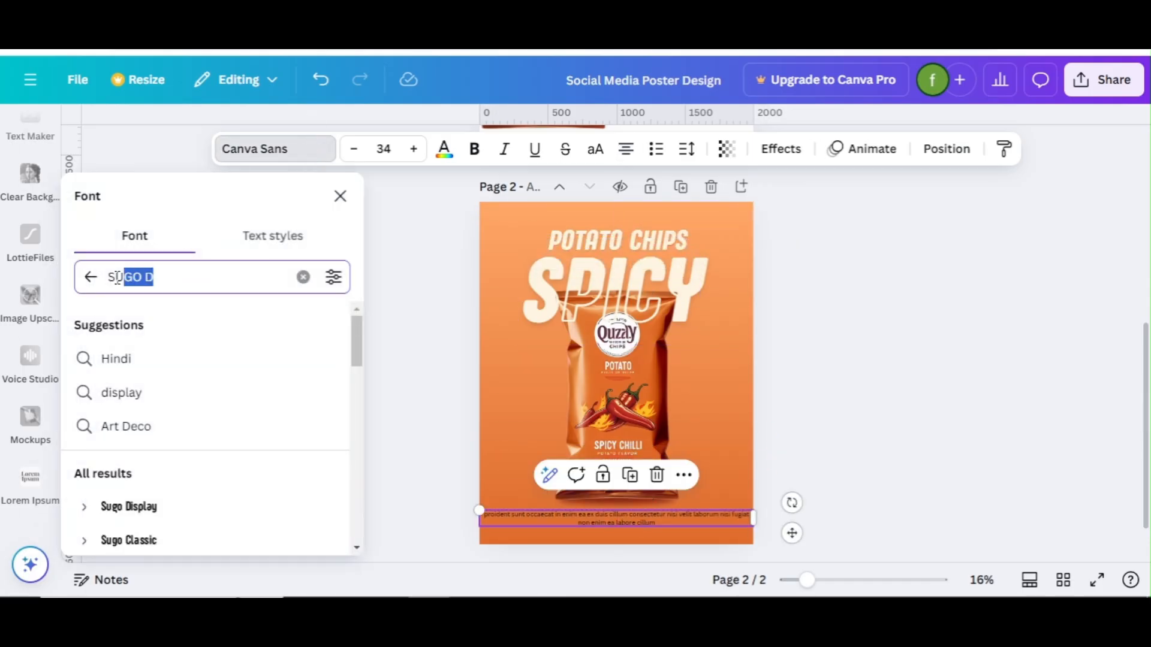
type("POPP")
left_click(127, 358)
left_click(444, 155)
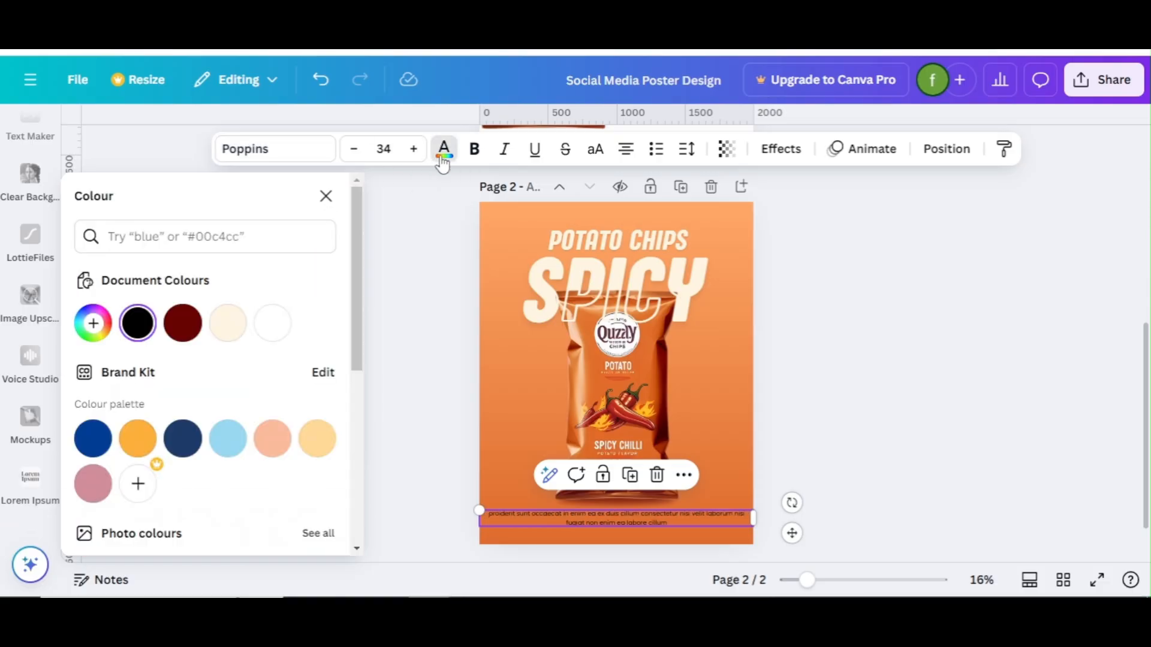
left_click(229, 327)
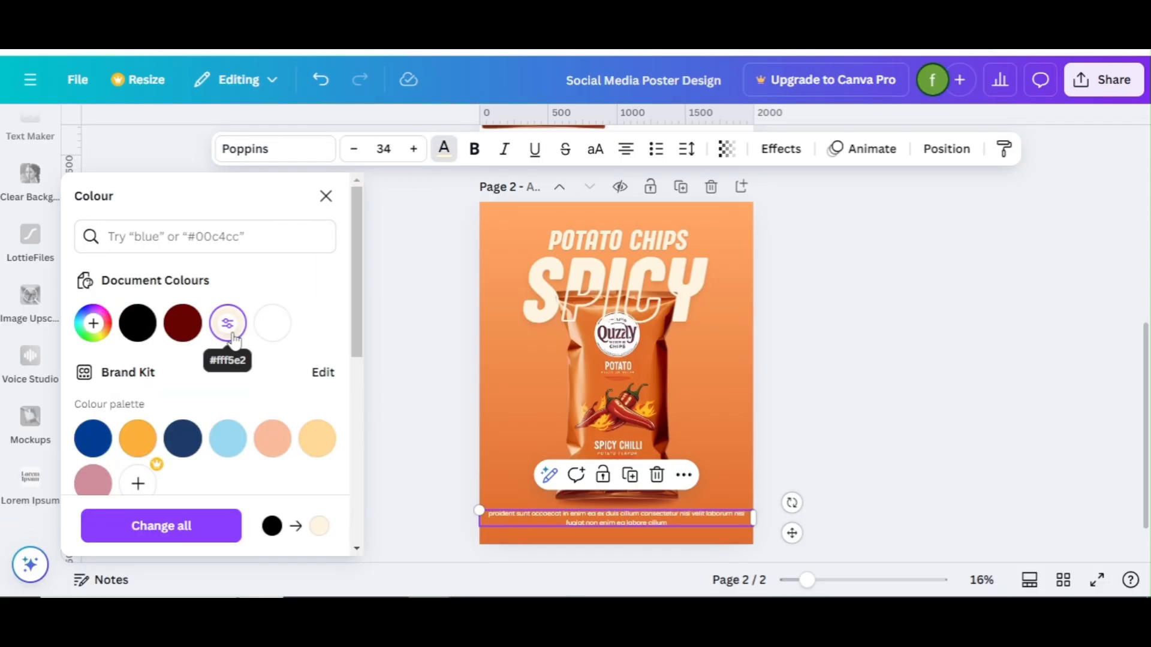
left_click(326, 196)
left_click(1046, 325)
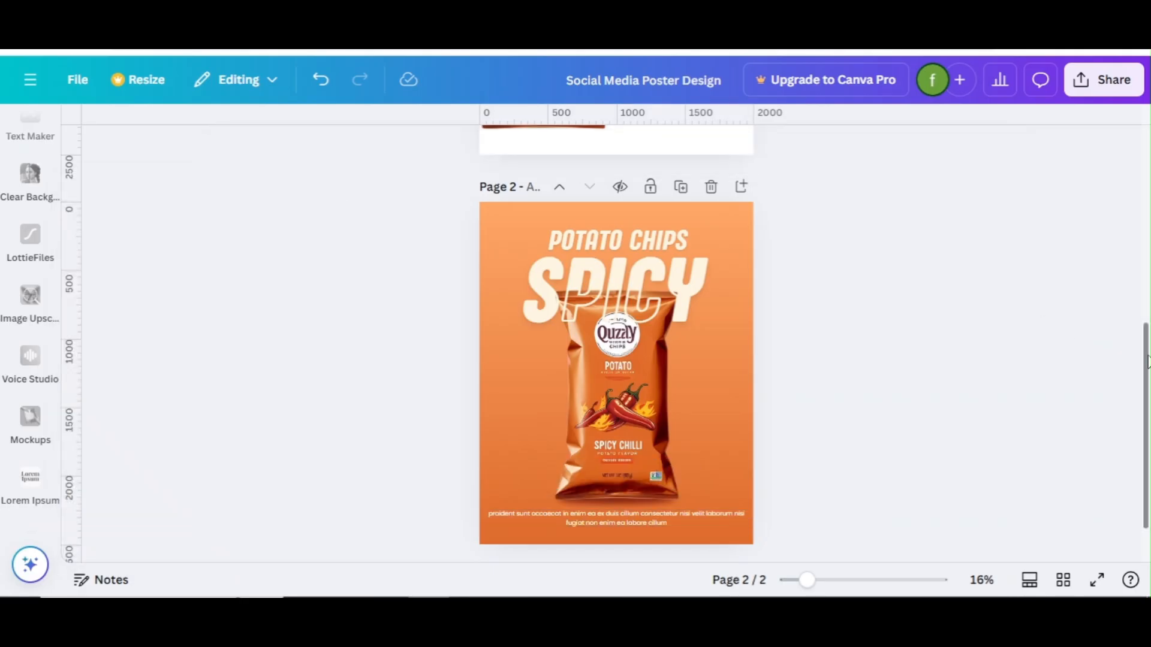
Narrow the lorem ipsum text box and centre it slightly lower beneath the packet
scroll(1147, 362, "down", 2)
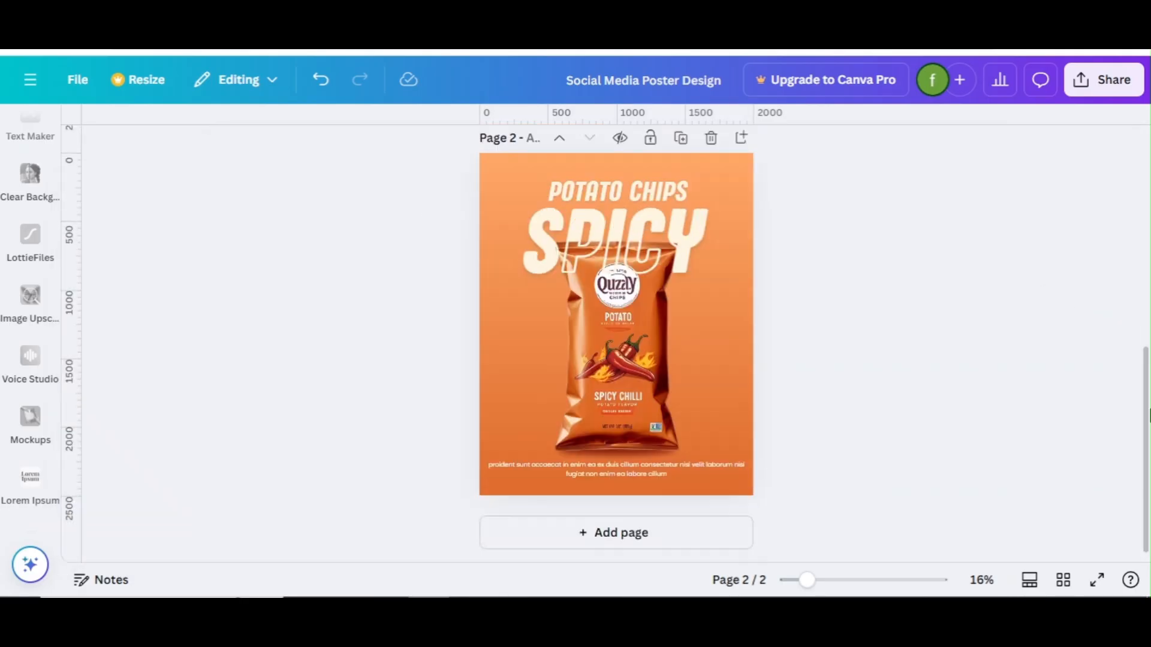
left_click(692, 469)
left_click_drag(753, 469, 720, 470)
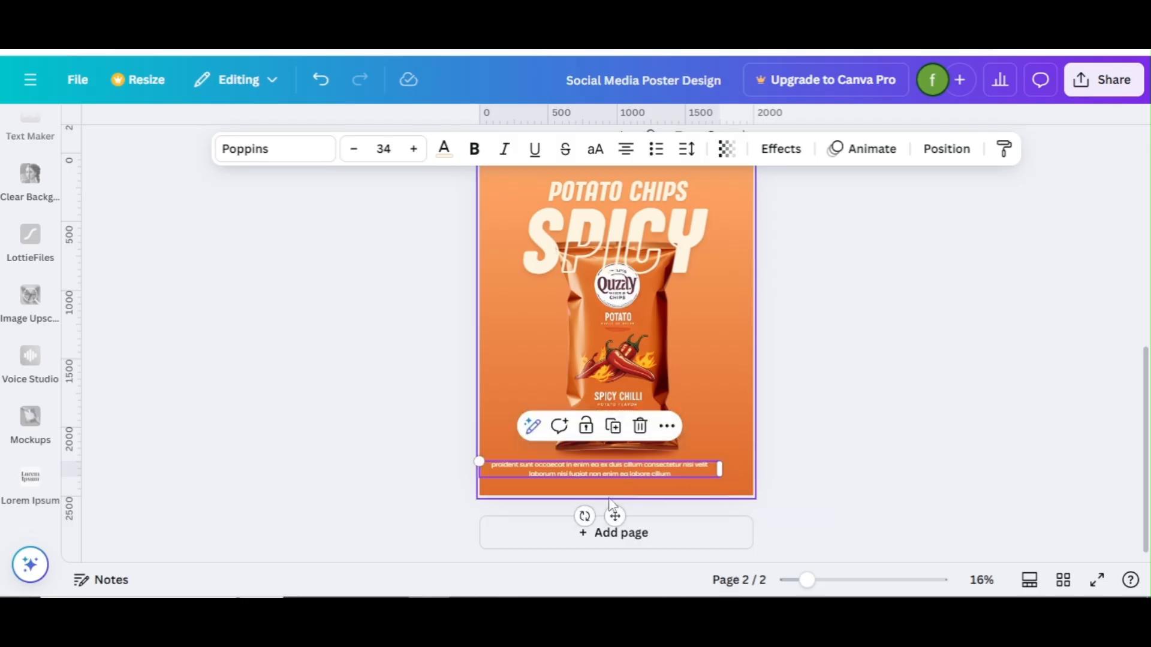
left_click_drag(615, 516, 625, 520)
left_click(810, 491)
left_click(714, 484)
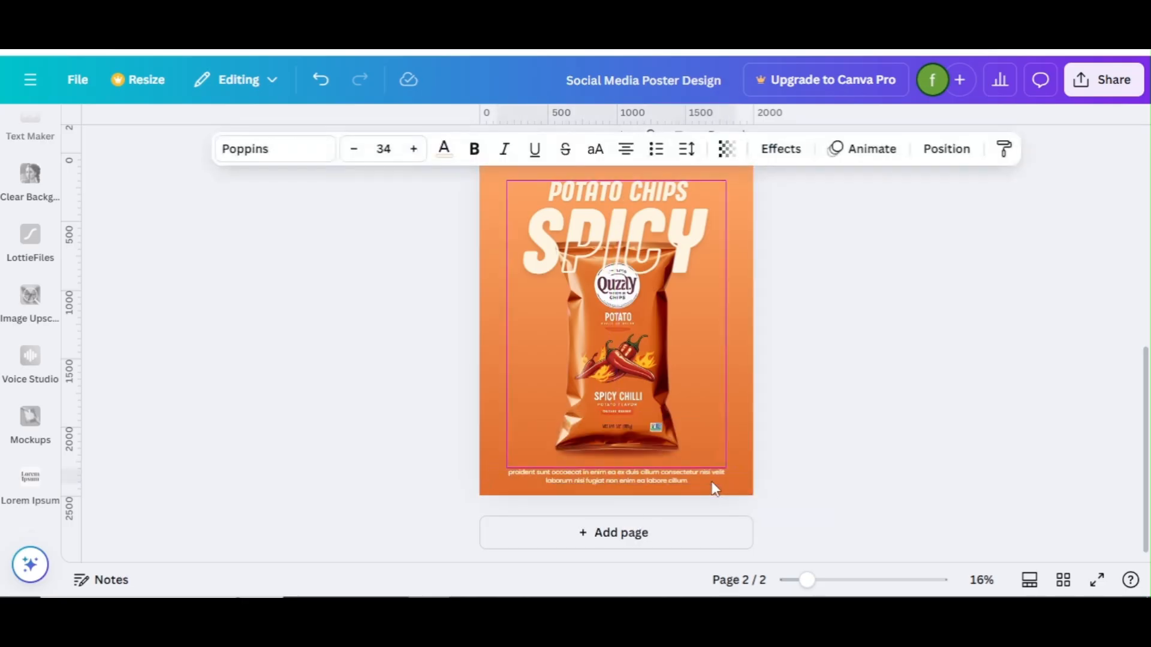
left_click(919, 469)
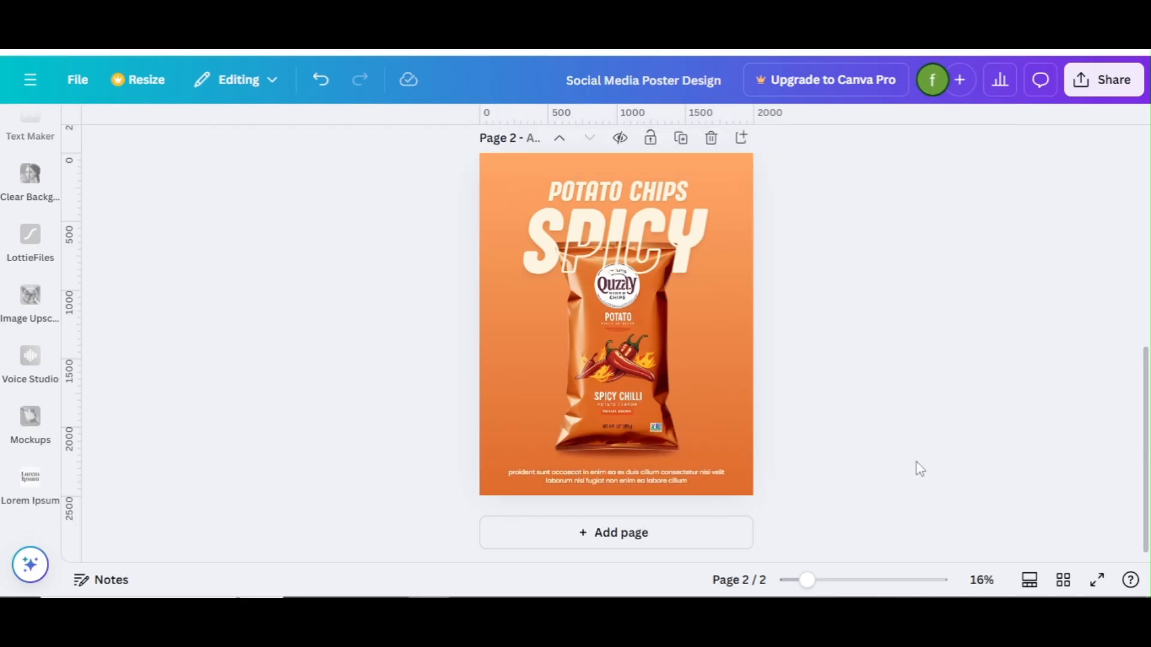
Search the photo elements for "CHIPS" and add the falling-chips photo with the yellow background
scroll(60, 234, "up", 6)
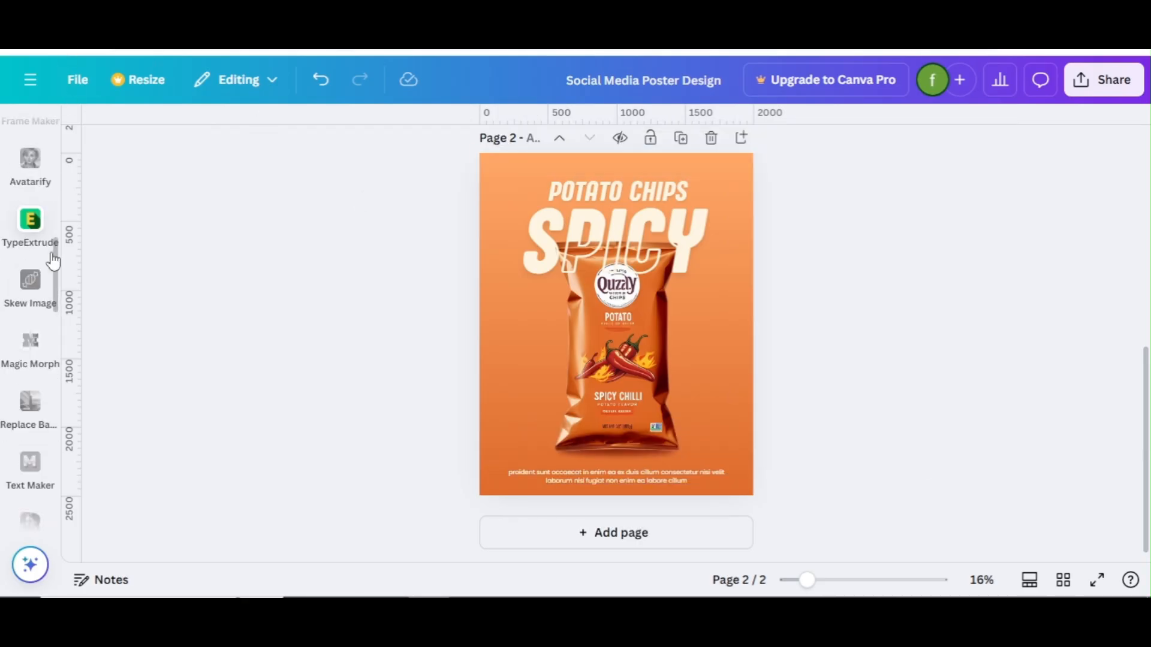
scroll(54, 277, "up", 5)
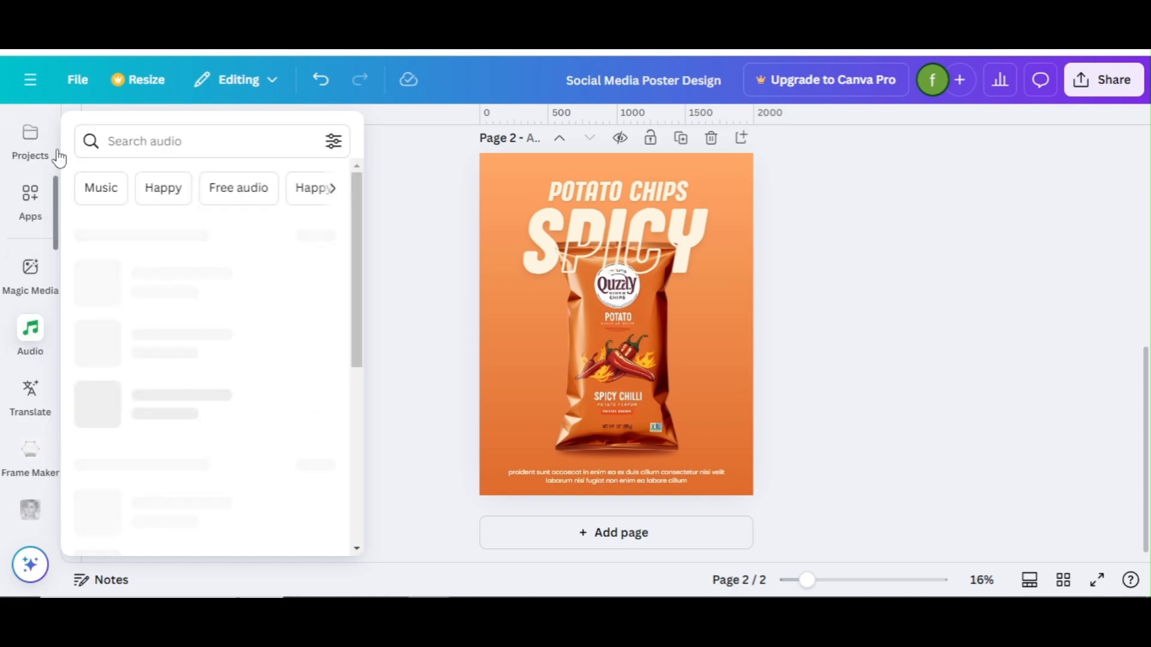
scroll(56, 249, "up", 4)
scroll(56, 186, "up", 2)
left_click(42, 168)
left_click(113, 133)
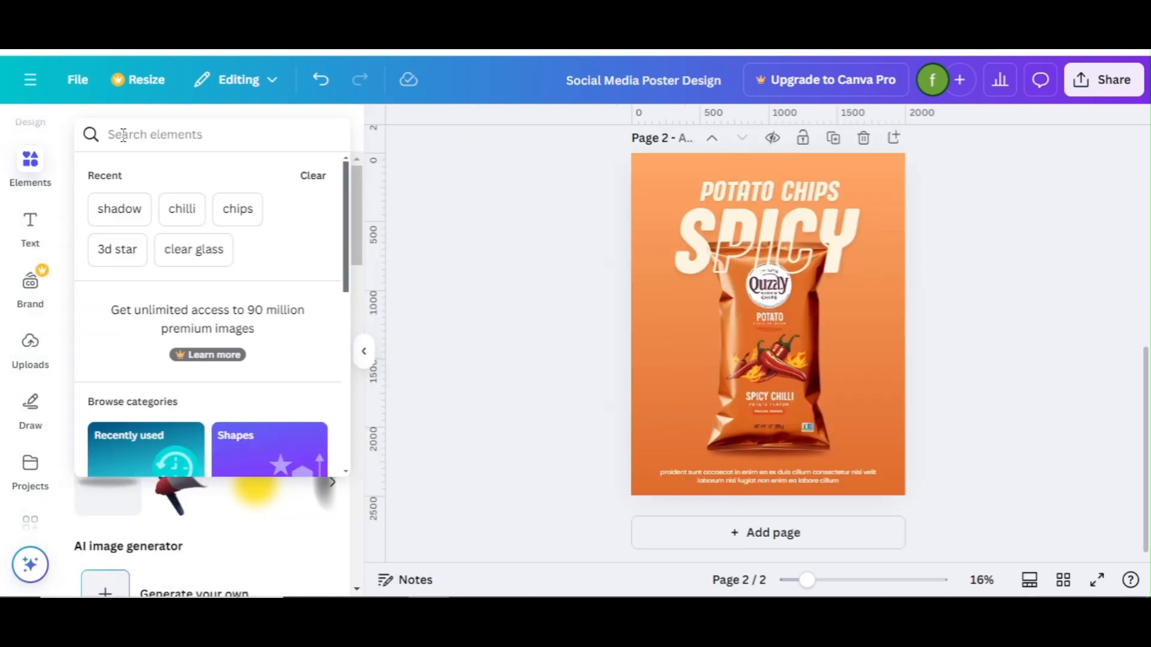
type("CHIPS")
key("Return")
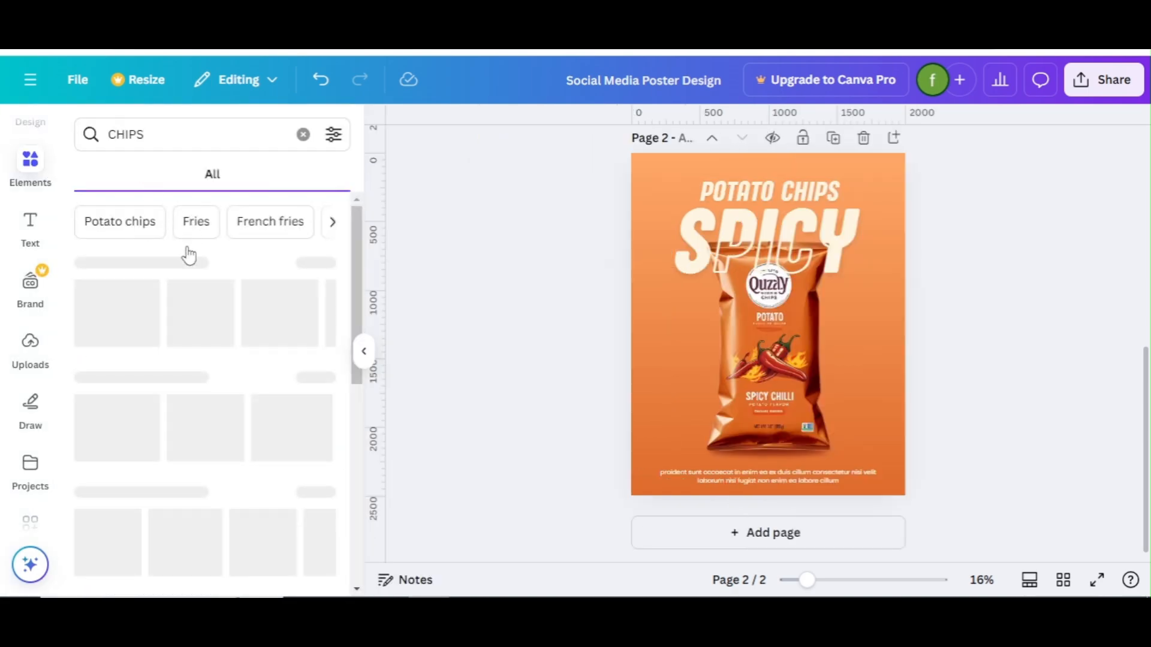
left_click(316, 383)
left_click_drag(356, 308, 350, 519)
scroll(351, 491, "down", 5)
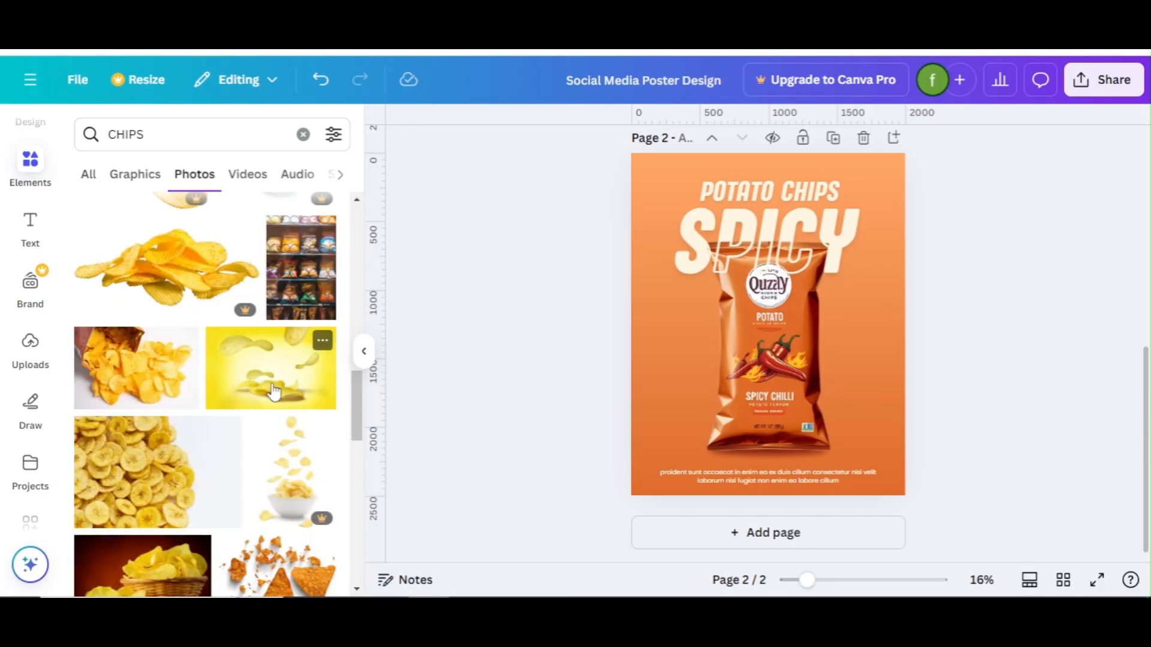
left_click(274, 391)
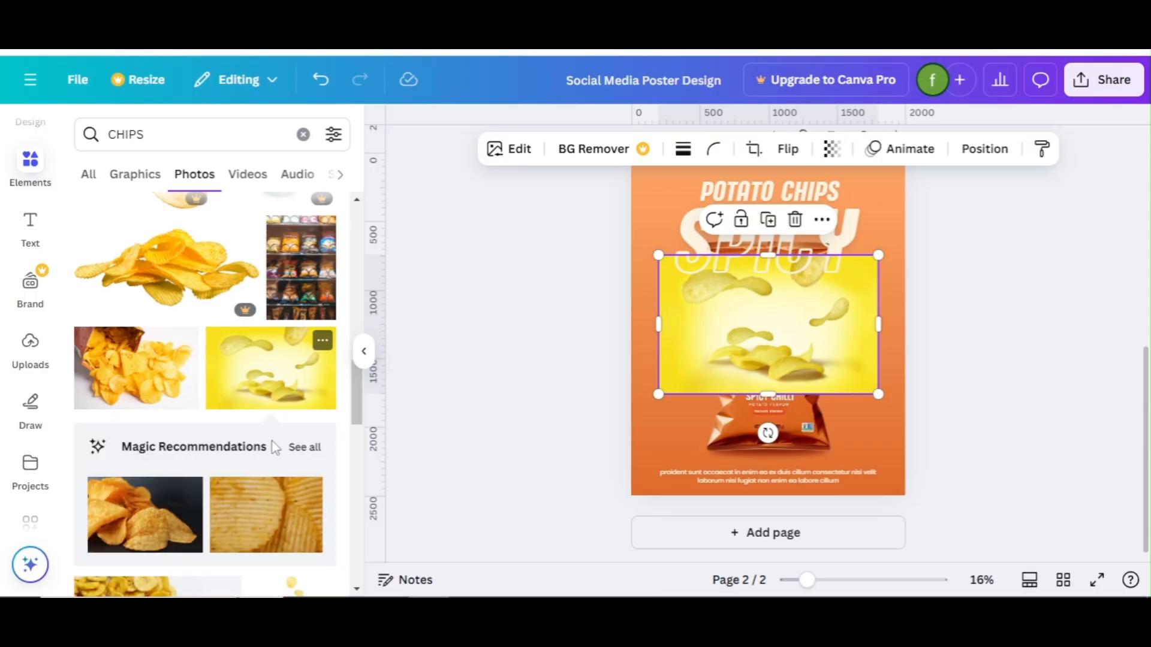
Try the orange-background falling-chips photo from the Magic Recommendations in place of the yellow one, and delete it from the poster
left_click(297, 449)
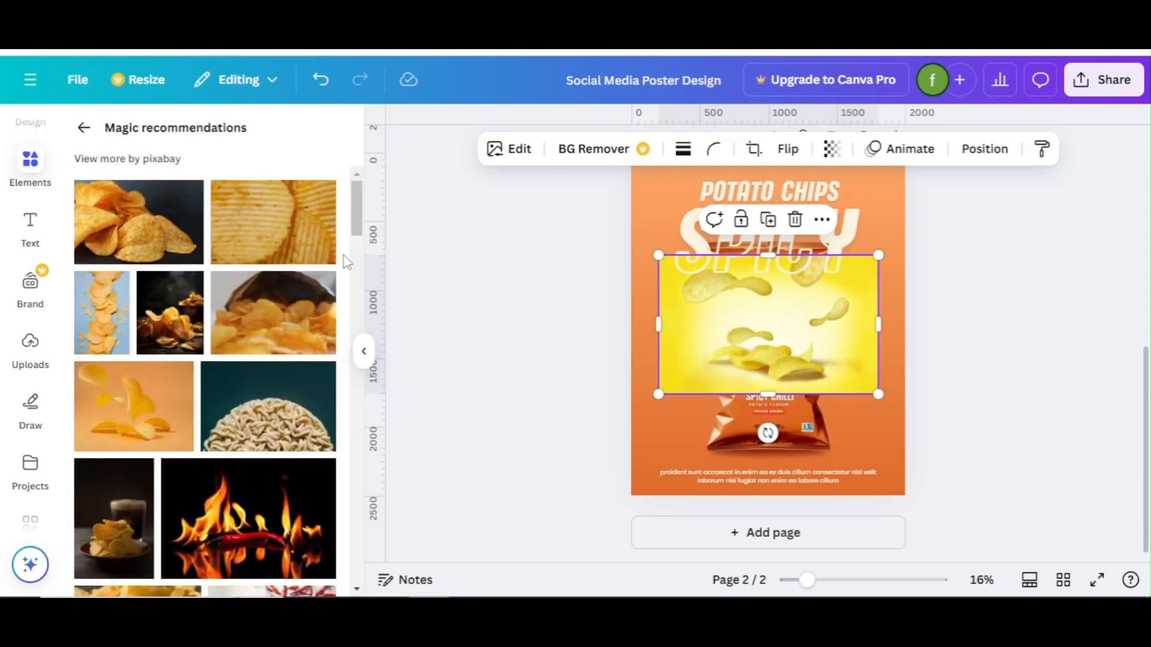
left_click(133, 407)
key("Delete")
left_click(770, 326)
left_click_drag(727, 294, 628, 241)
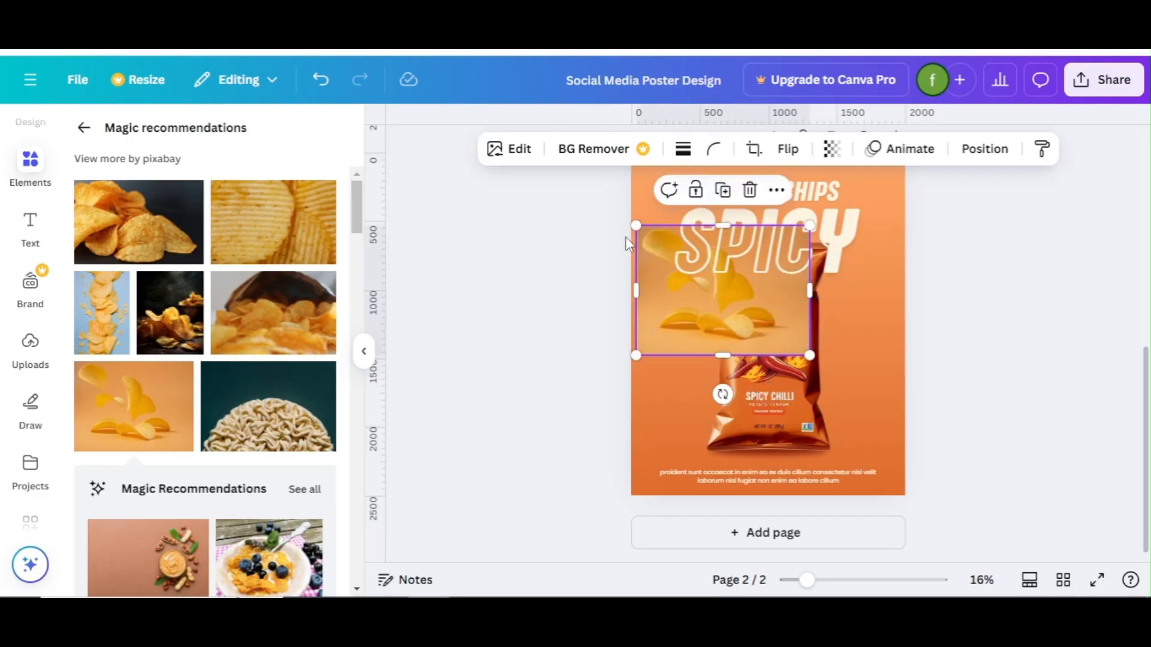
key("Delete")
left_click(363, 351)
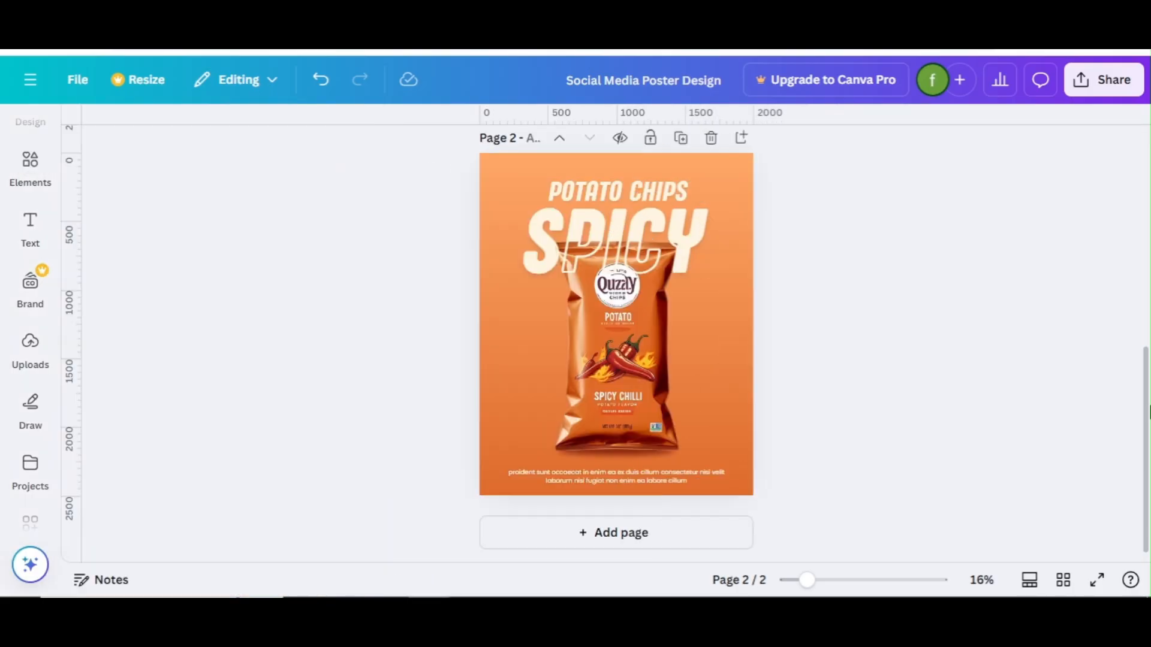
Copy the cut-out falling-chips image from page 1 onto the poster and enlarge it over the left side of the packet
scroll(1146, 410, "up", 5)
left_click(535, 230)
left_click(714, 223)
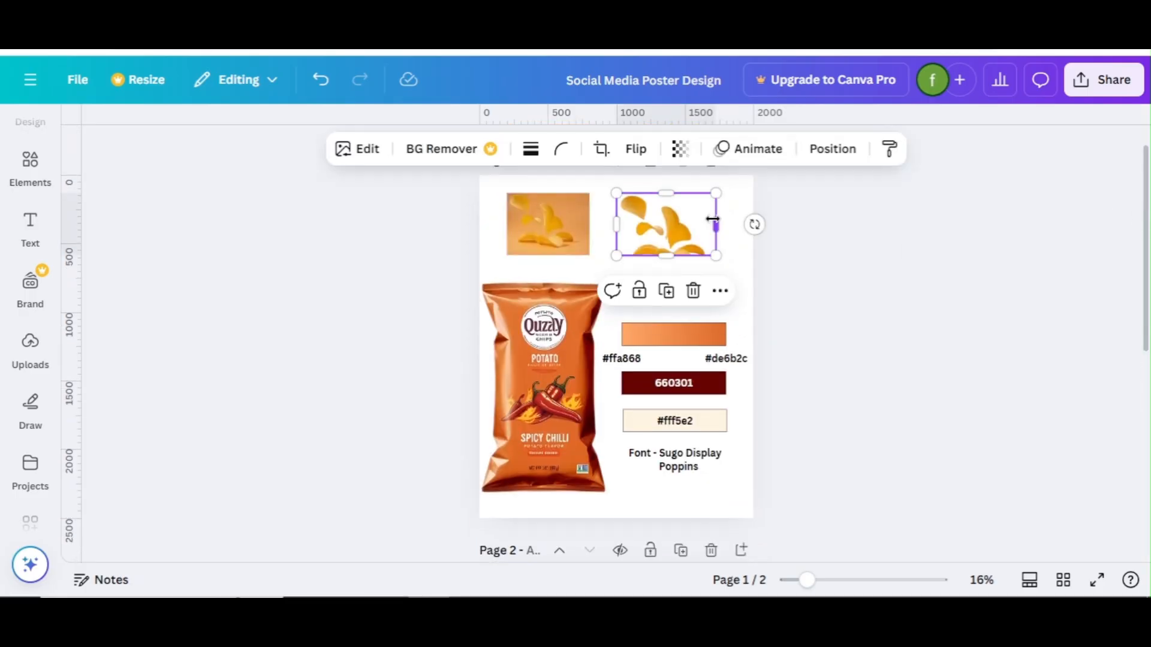
scroll(1147, 264, "down", 5)
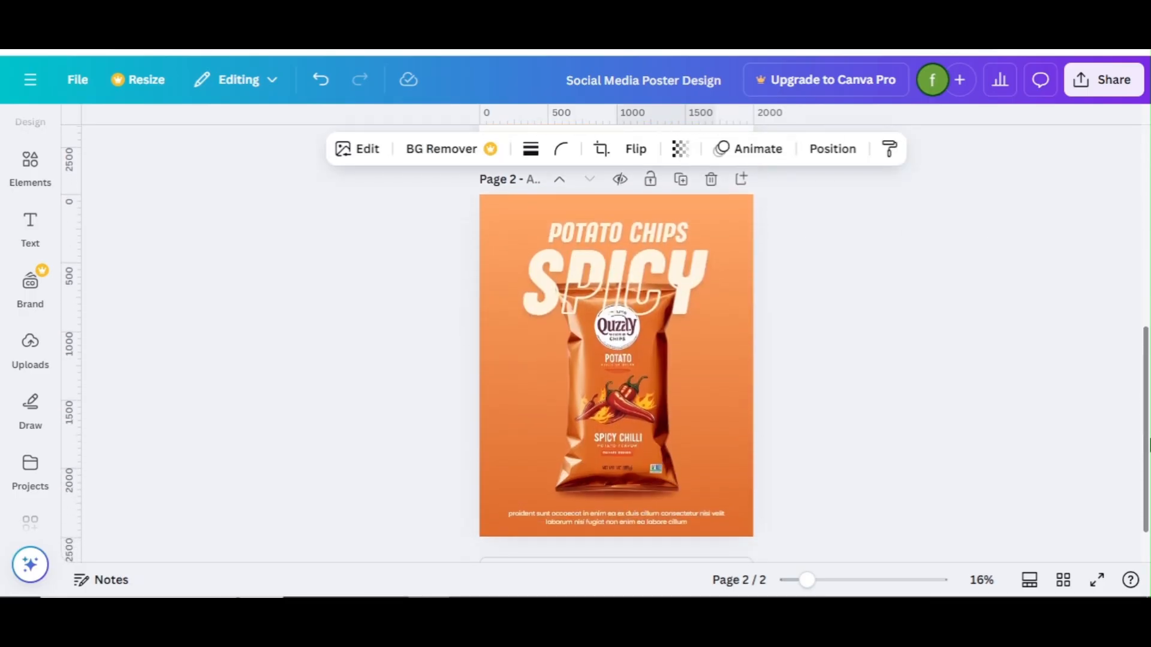
left_click(717, 461)
key("ctrl+v")
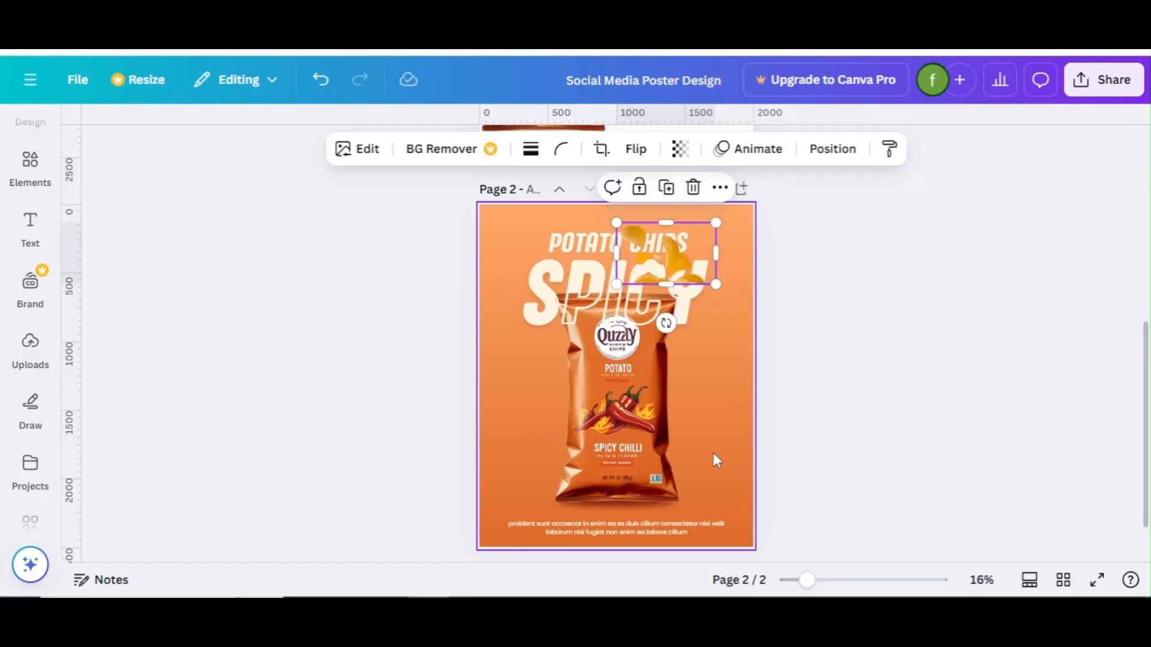
left_click_drag(705, 261, 681, 330)
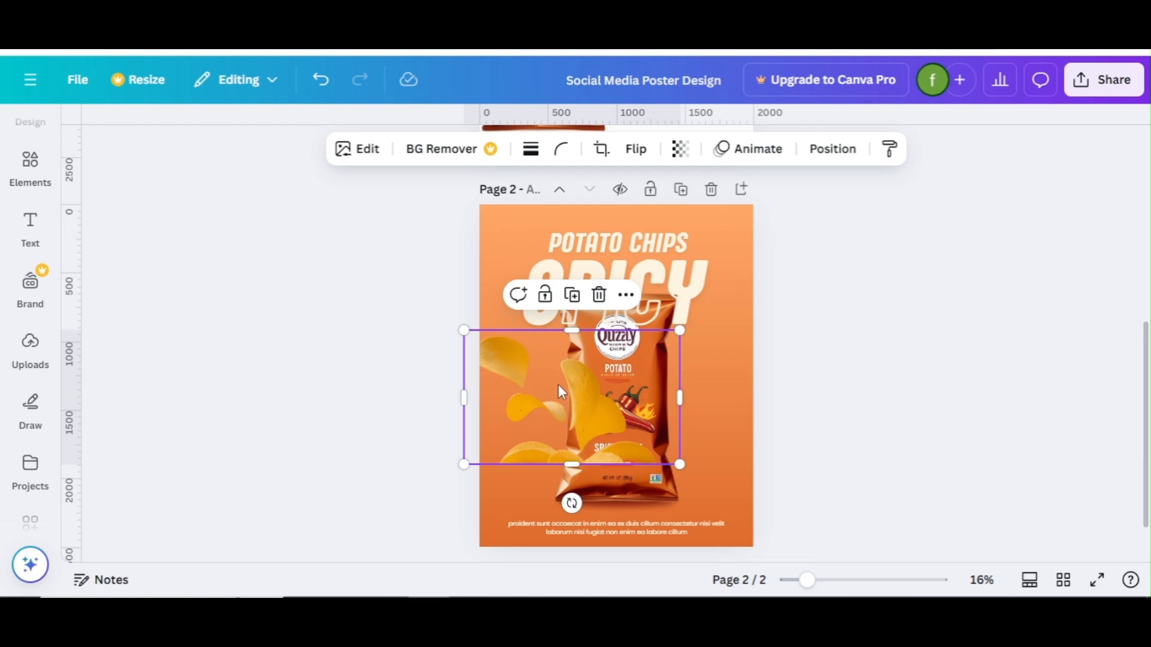
Crop the falling-chips image down to its upper-left chip and place it beside the SPICY heading's first letter
double_click(558, 384)
left_click_drag(681, 464, 512, 259)
left_click(424, 380)
Flip the single chip beside the heading both vertically and horizontally
left_click(636, 149)
left_click(638, 204)
left_click(638, 234)
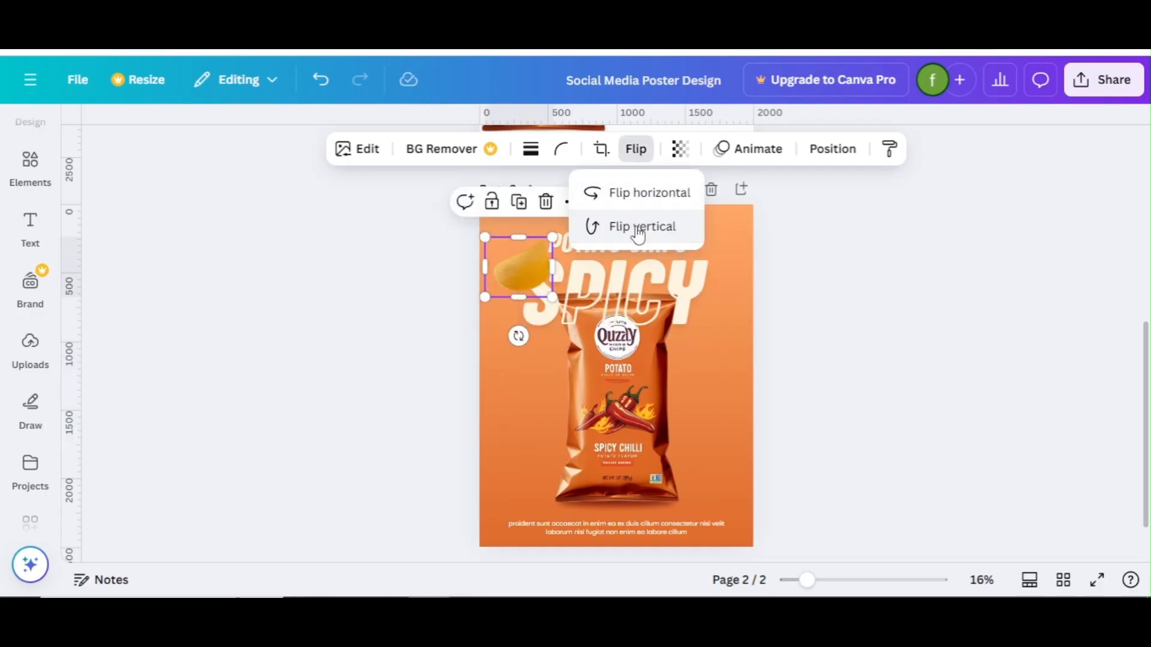
left_click(635, 195)
Tilt the chip slightly clockwise and shrink it a little so it sits tucked behind the S of SPICY
left_click_drag(485, 238, 490, 240)
left_click_drag(519, 334, 509, 334)
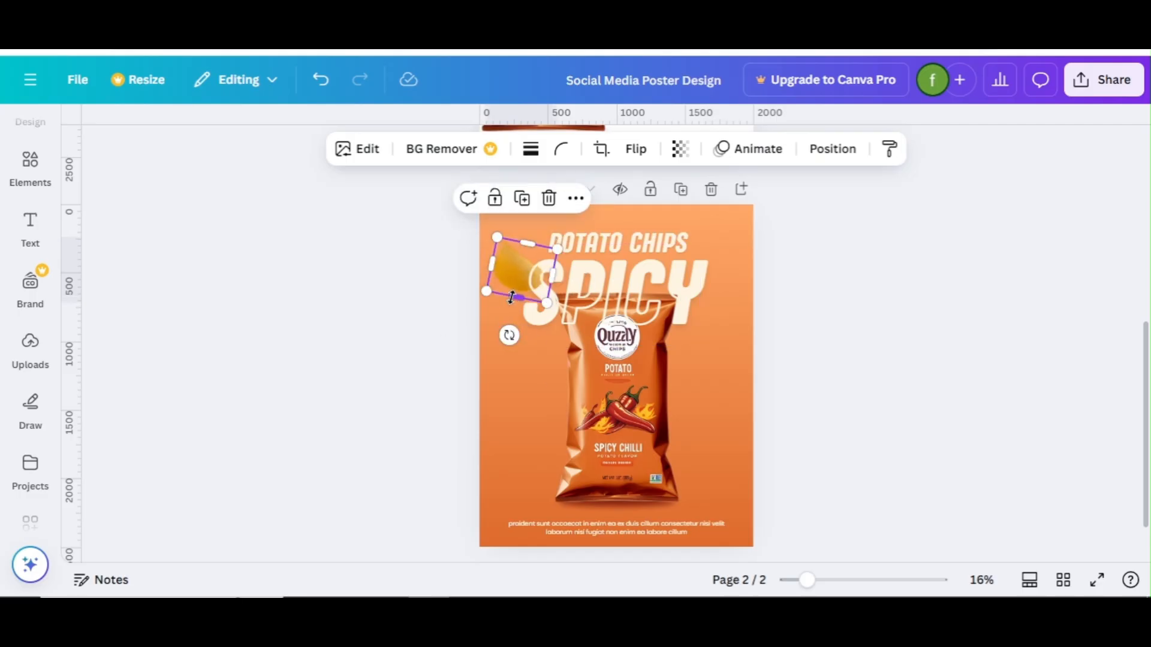
left_click(414, 307)
left_click(502, 273)
left_click_drag(497, 238, 501, 242)
left_click(449, 258)
left_click(503, 273)
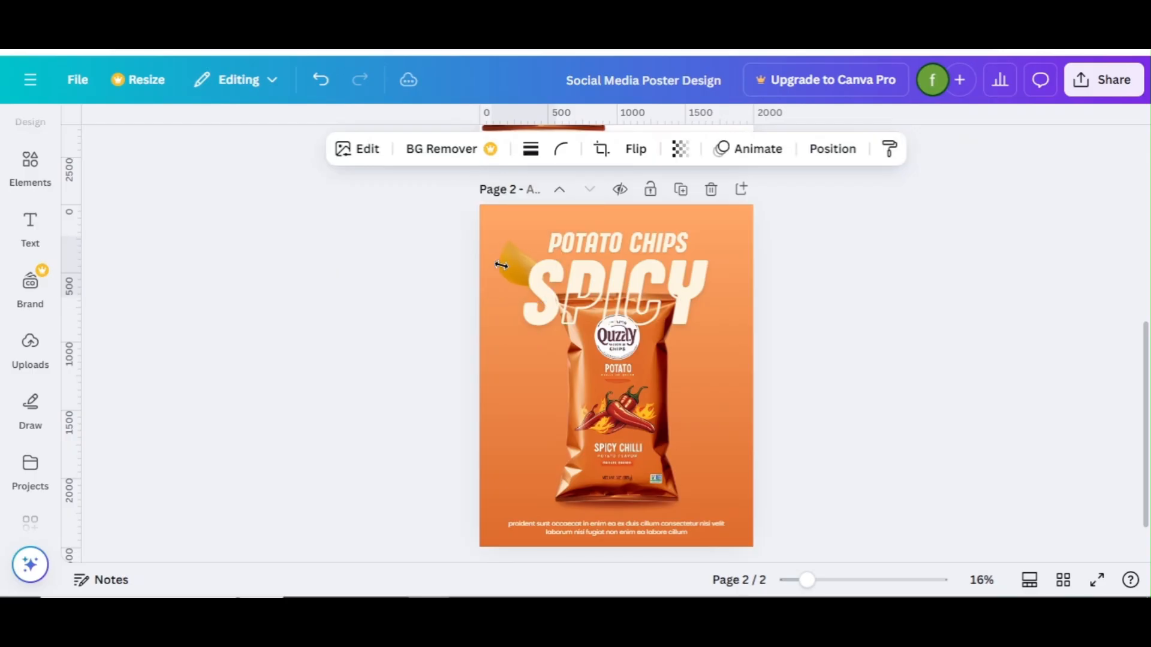
Duplicate the chip below the heading and shift the copy's crop to a different chip of the photo
left_click(523, 195)
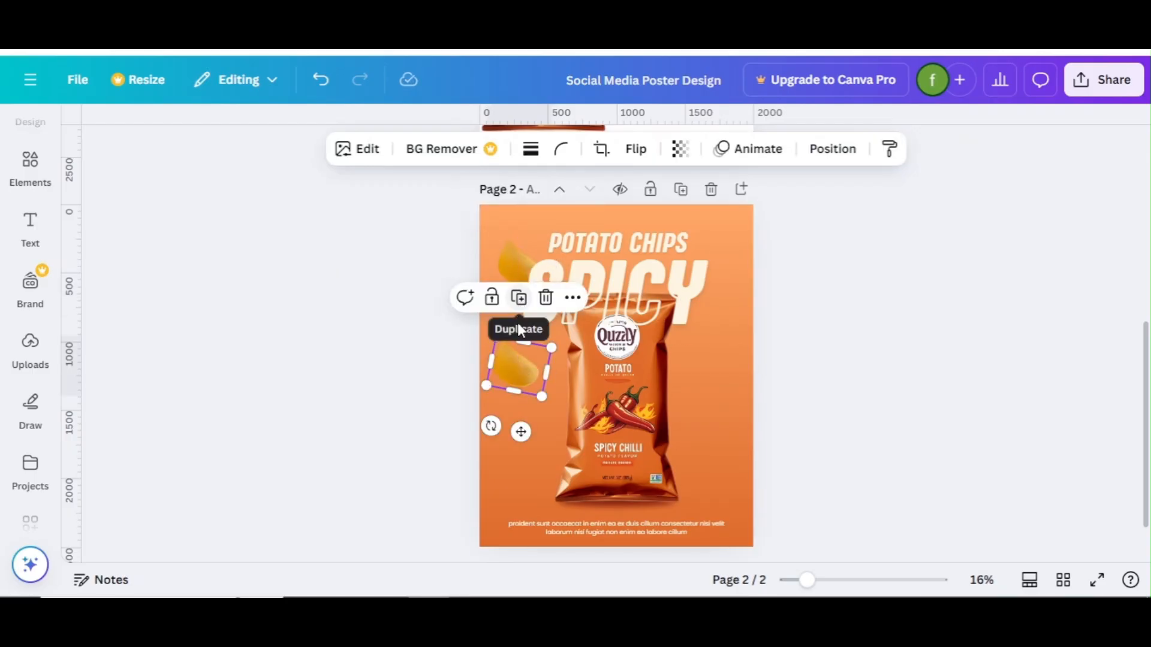
left_click(602, 150)
left_click_drag(506, 334, 545, 412)
left_click_drag(501, 375, 461, 383)
left_click(787, 344)
left_click(520, 365)
double_click(512, 378)
left_click(789, 395)
Trim the copy's crop to isolate the small curled chip and enlarge it on the packet's left side
left_click(845, 580)
left_click_drag(371, 340, 365, 367)
left_click_drag(337, 469, 333, 456)
left_click_drag(416, 473, 523, 530)
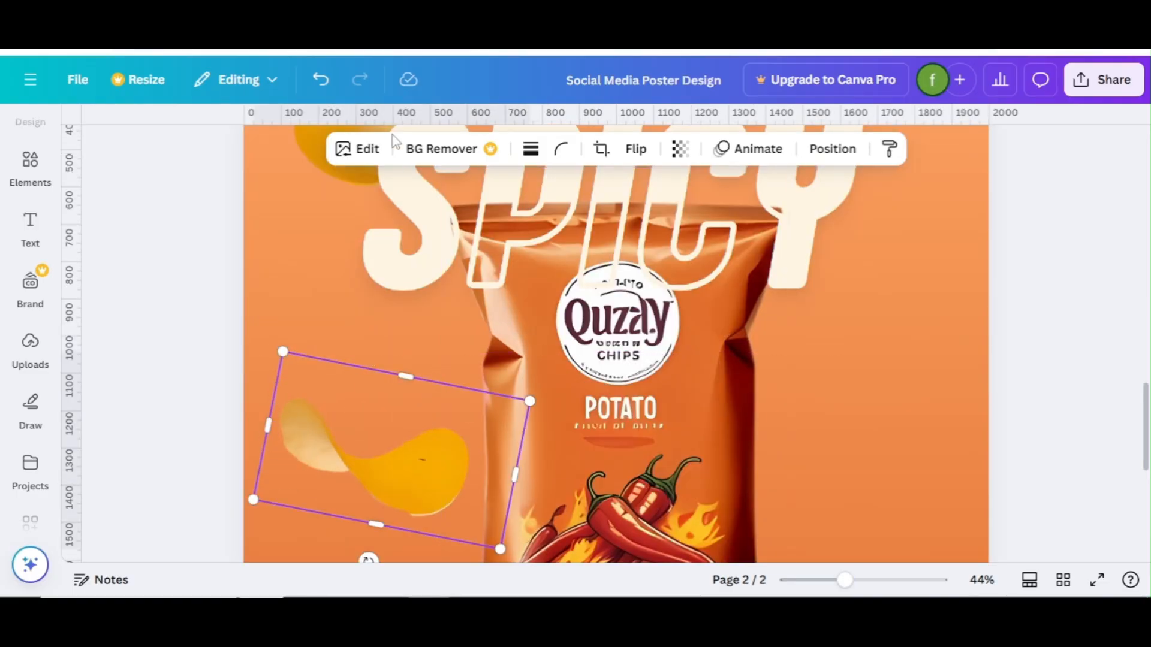
Blur the whole image of the curled chip with an intensity of 34
left_click(358, 149)
scroll(225, 332, "down", 5)
left_click(273, 323)
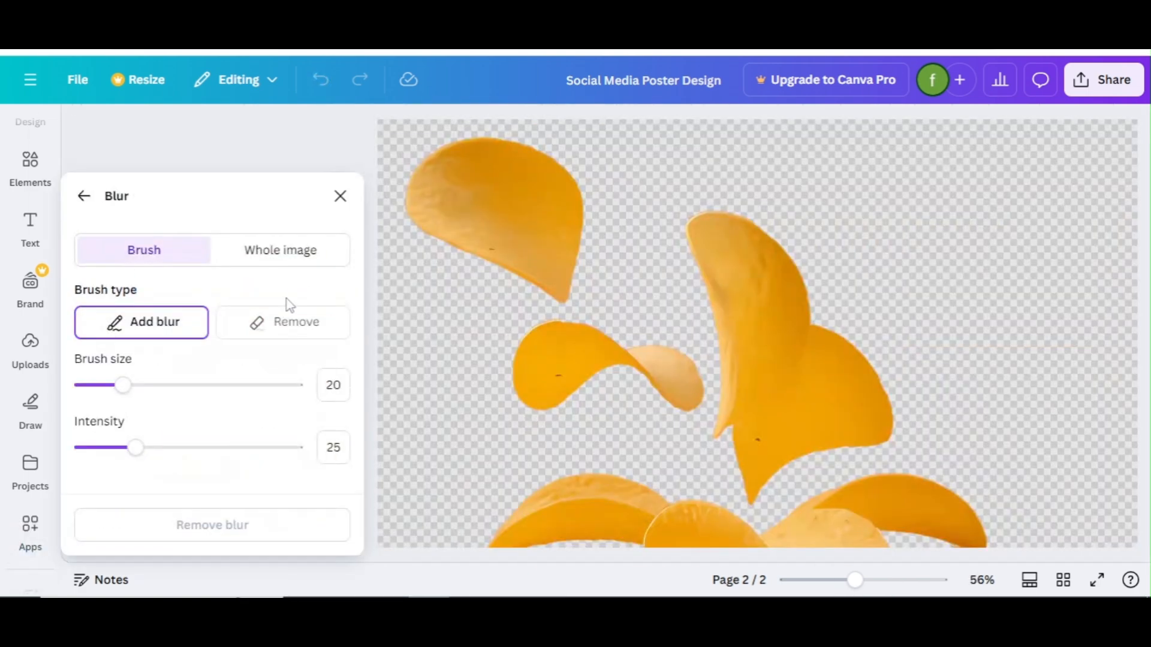
left_click(270, 252)
key("Return")
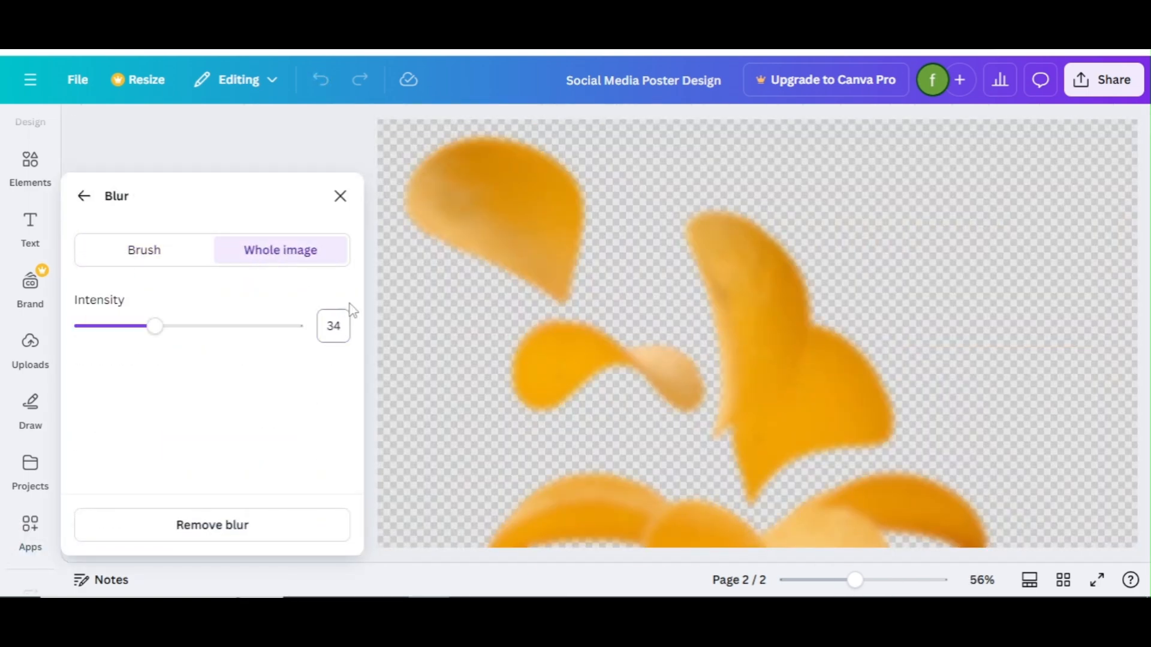
left_click(340, 200)
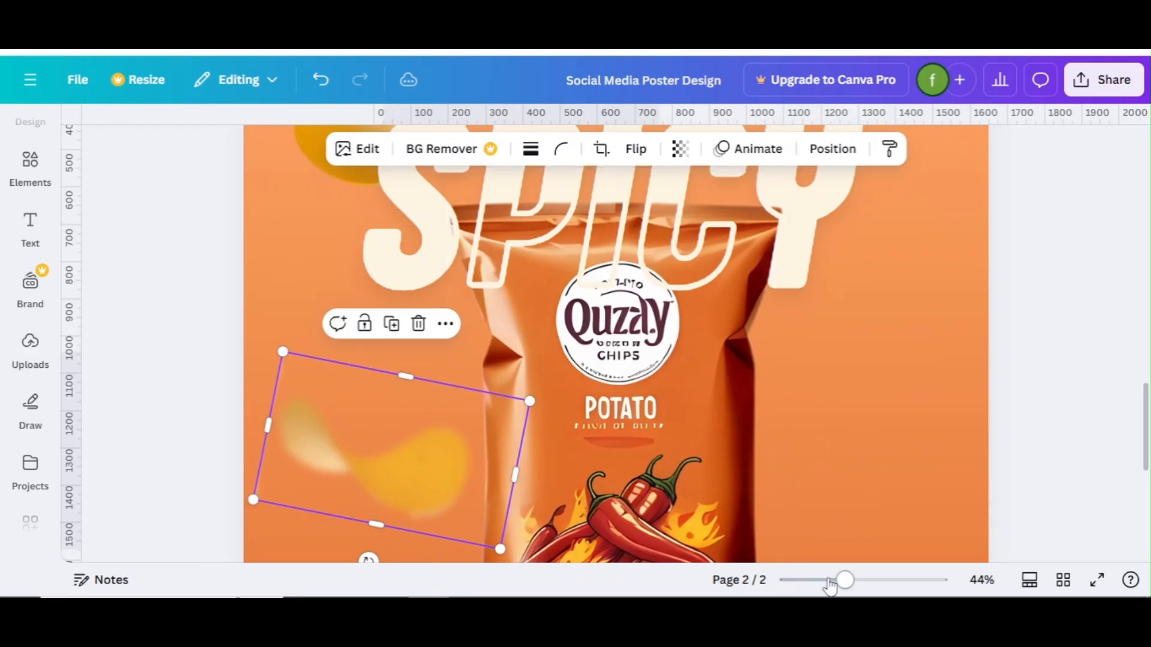
Move the blurred chip to the poster's bottom-left corner and enlarge it so it runs past the page edge
scroll(1148, 407, "down", 2)
scroll(1147, 407, "down", 3)
left_click_drag(506, 213, 459, 460)
left_click_drag(515, 436, 563, 412)
left_click_drag(457, 489, 447, 482)
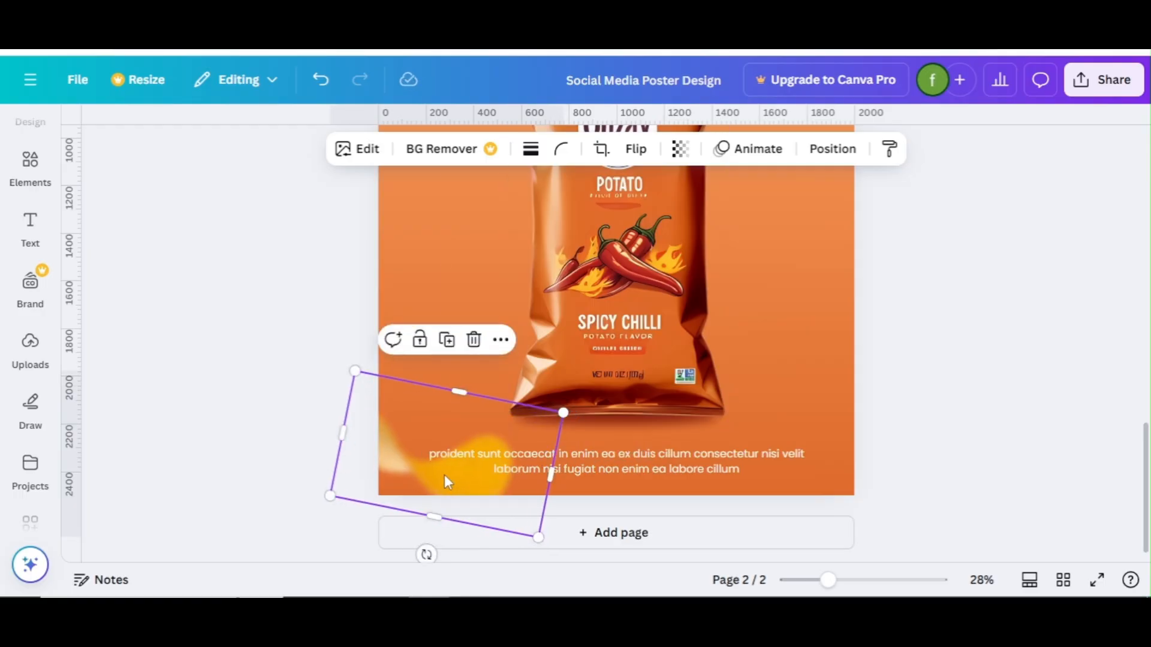
left_click(265, 477)
Delete the two edited chips and paste the copied set of five arranged chips around the packet
left_click(807, 581)
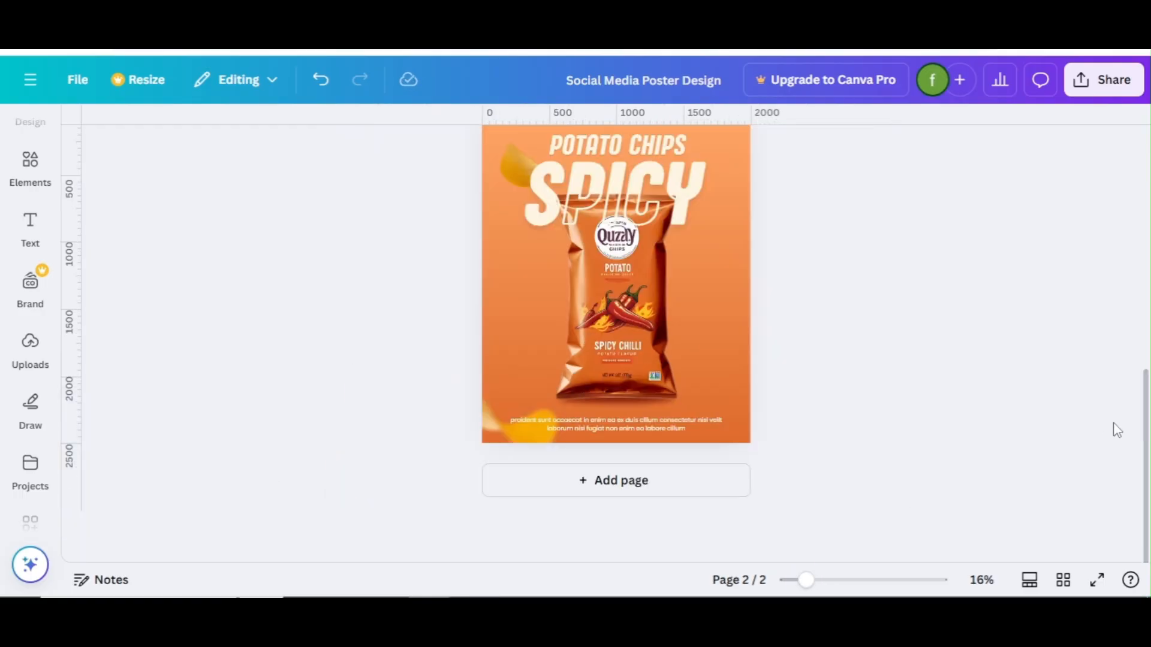
scroll(1147, 443, "up", 1)
left_click(491, 476)
key("Delete")
left_click(692, 348)
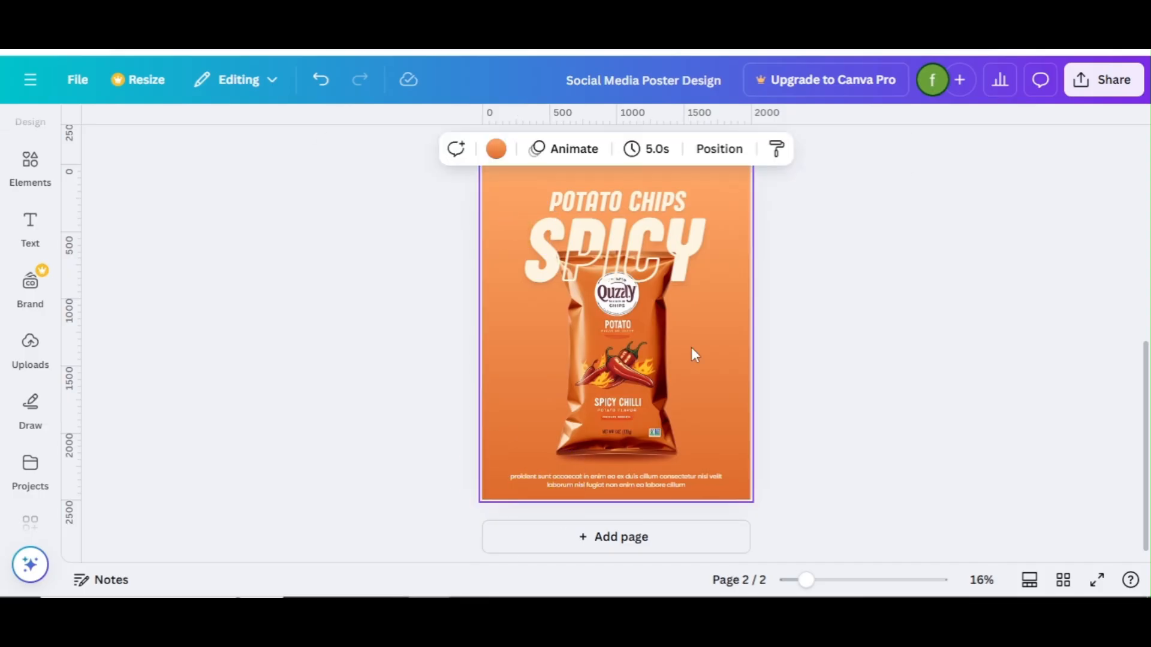
key("ctrl+v")
left_click(967, 310)
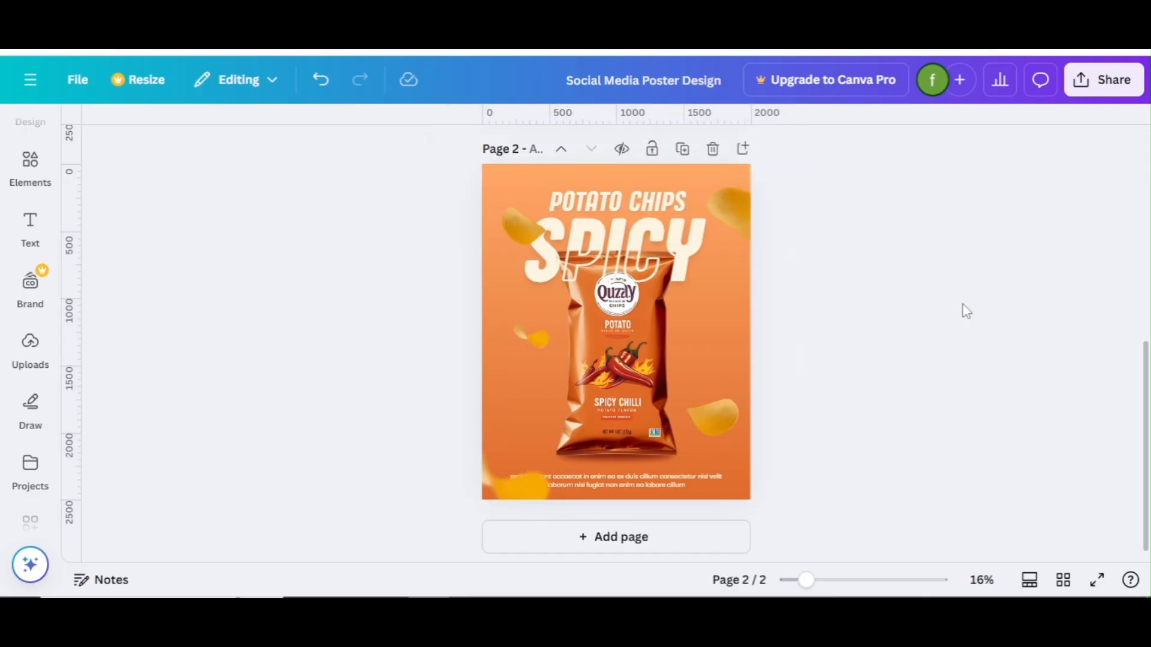
Send the chip beside SPICY and the blurred bottom-left chip behind the poster's text
left_click(521, 222)
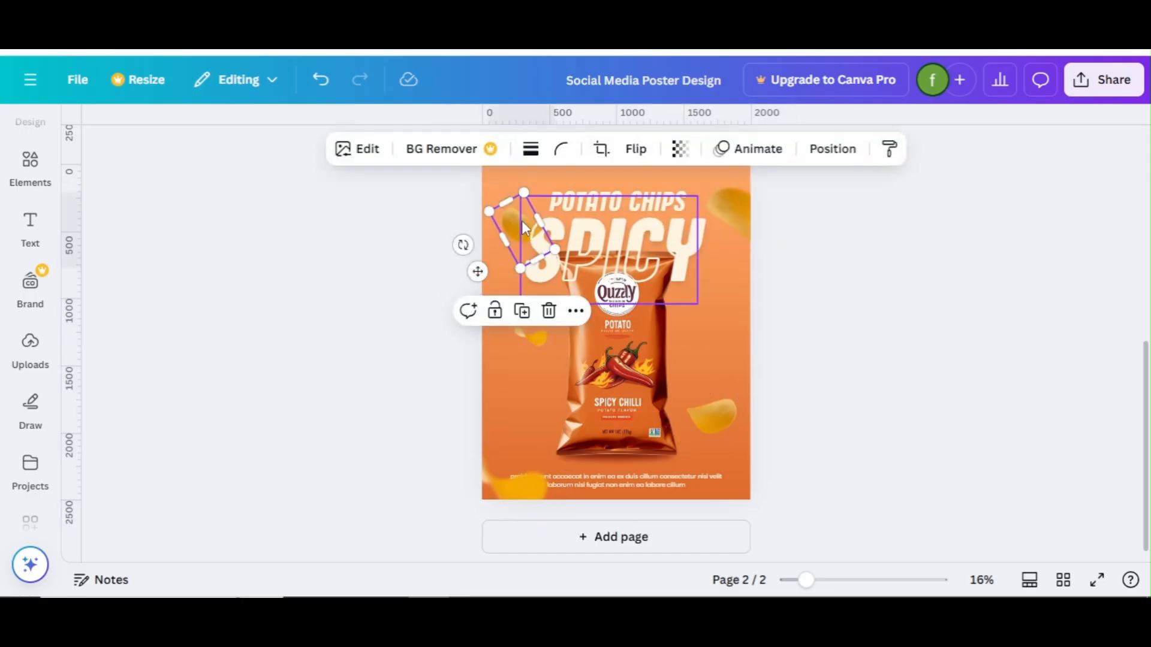
left_click_drag(521, 227, 517, 483)
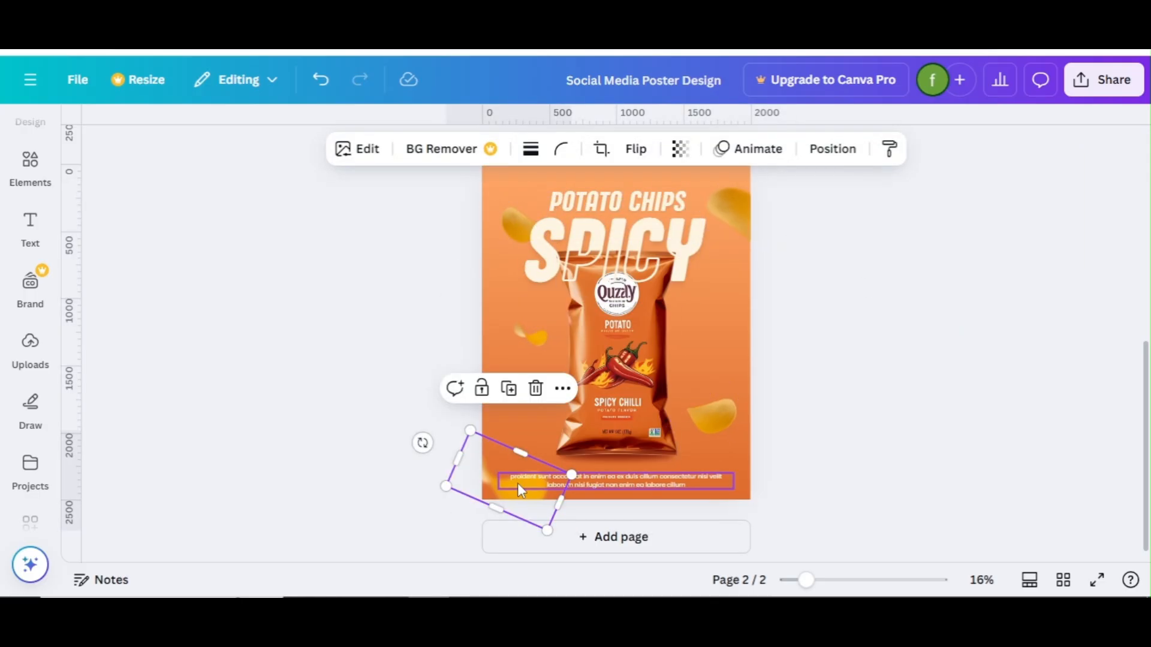
left_click(288, 462)
Search the photo elements for "CHILLY" and add the single curved red chilli photo to the poster
left_click(45, 160)
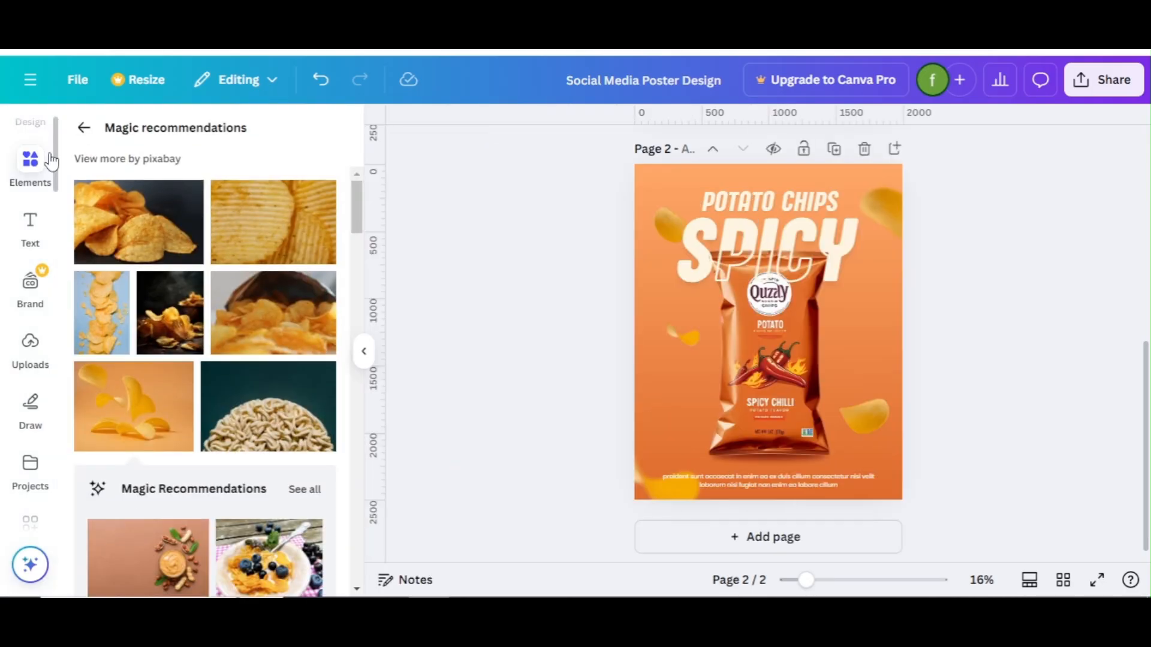
left_click(87, 130)
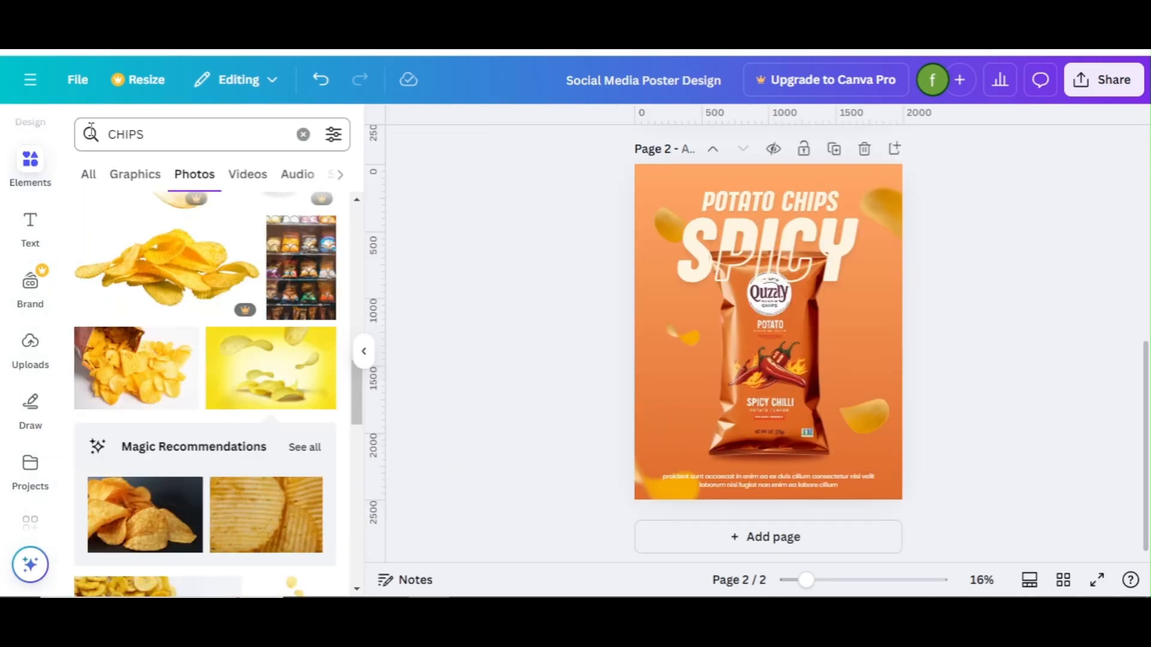
left_click(170, 127)
key("BackSpace")
key("BackSpace")
key("BackSpace")
type("ILLY")
key("Return")
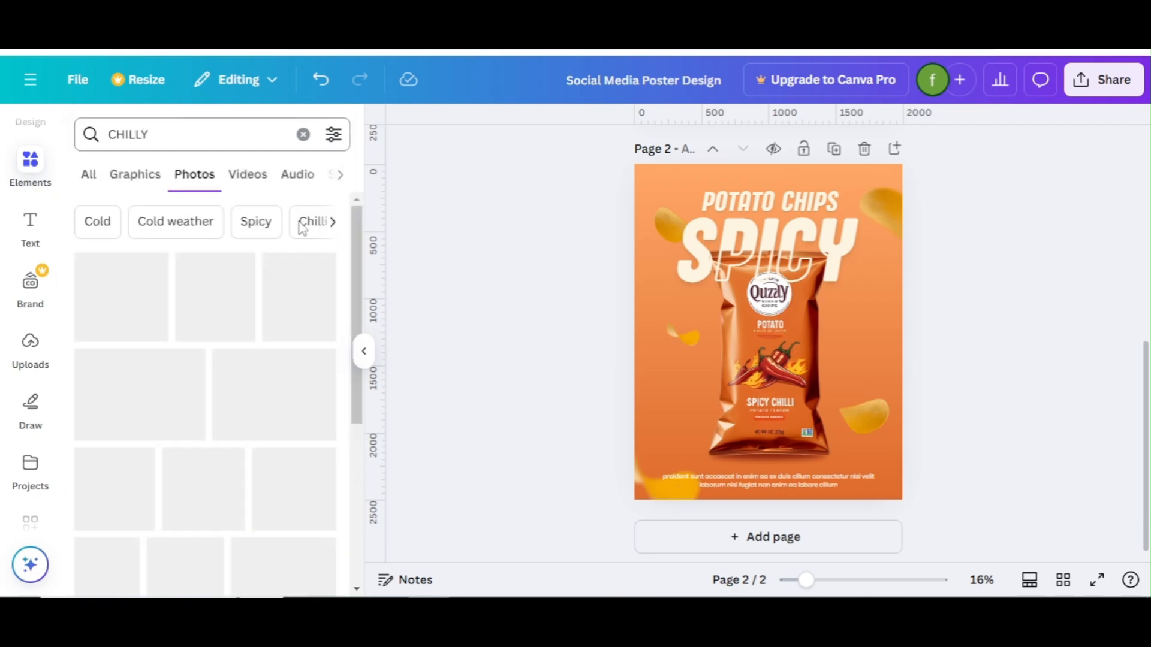
scroll(357, 337, "down", 1)
scroll(356, 337, "down", 2)
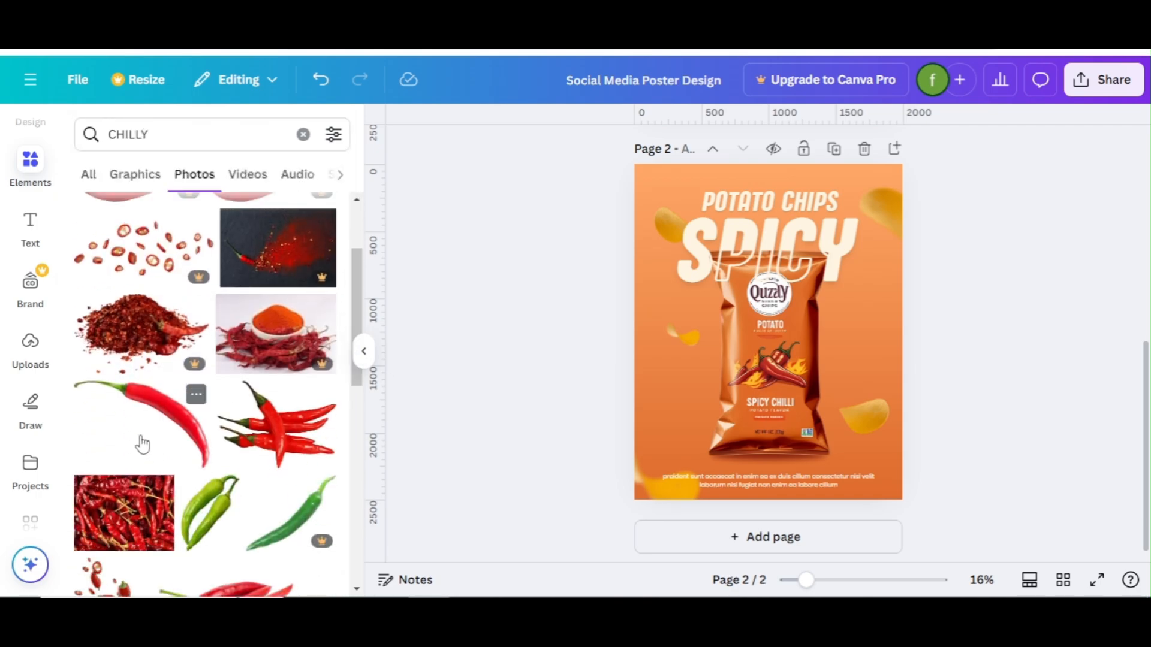
left_click(143, 444)
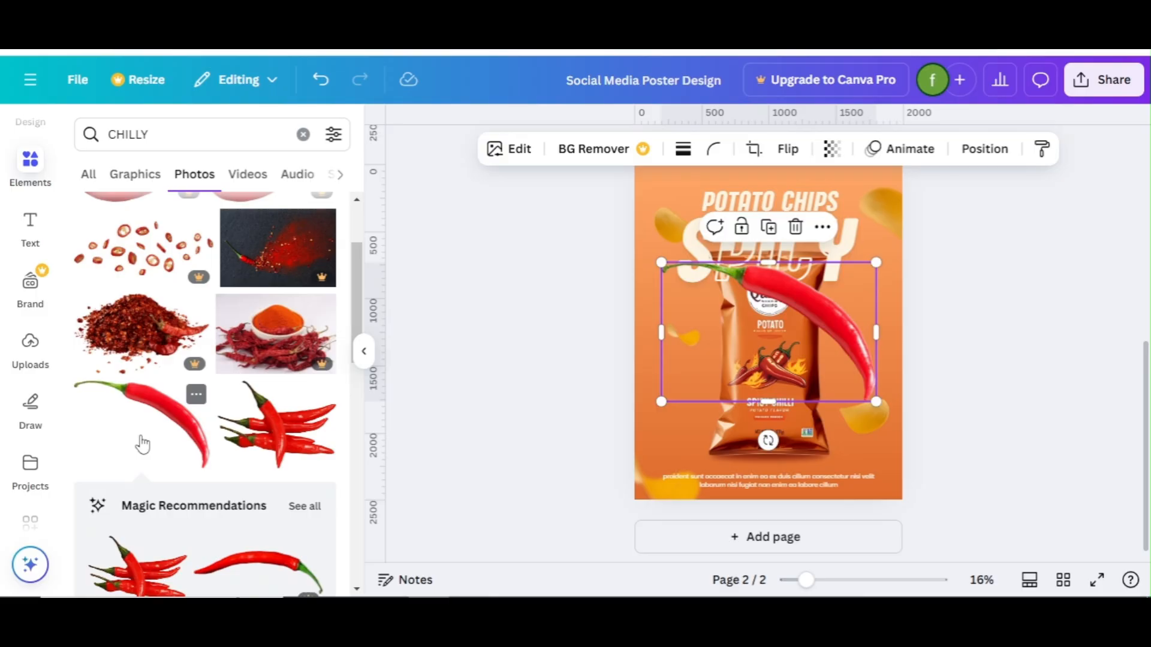
Go through the full set of photo filters for the chilli and give it a deeper red tone
left_click(364, 351)
left_click(369, 148)
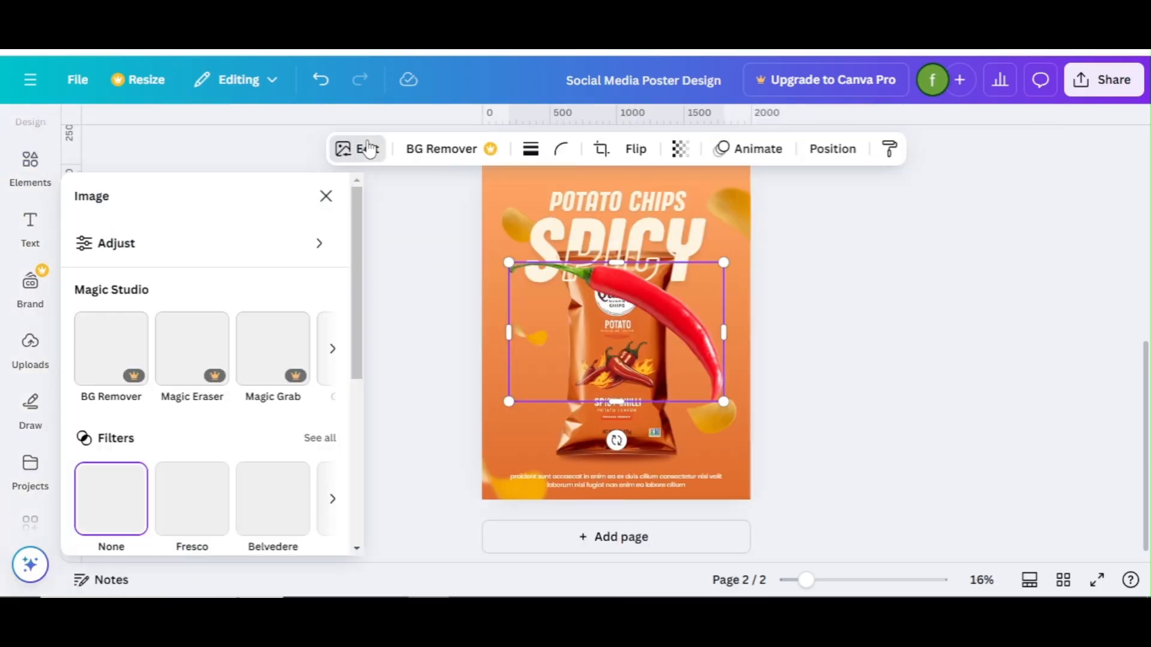
scroll(324, 329, "down", 3)
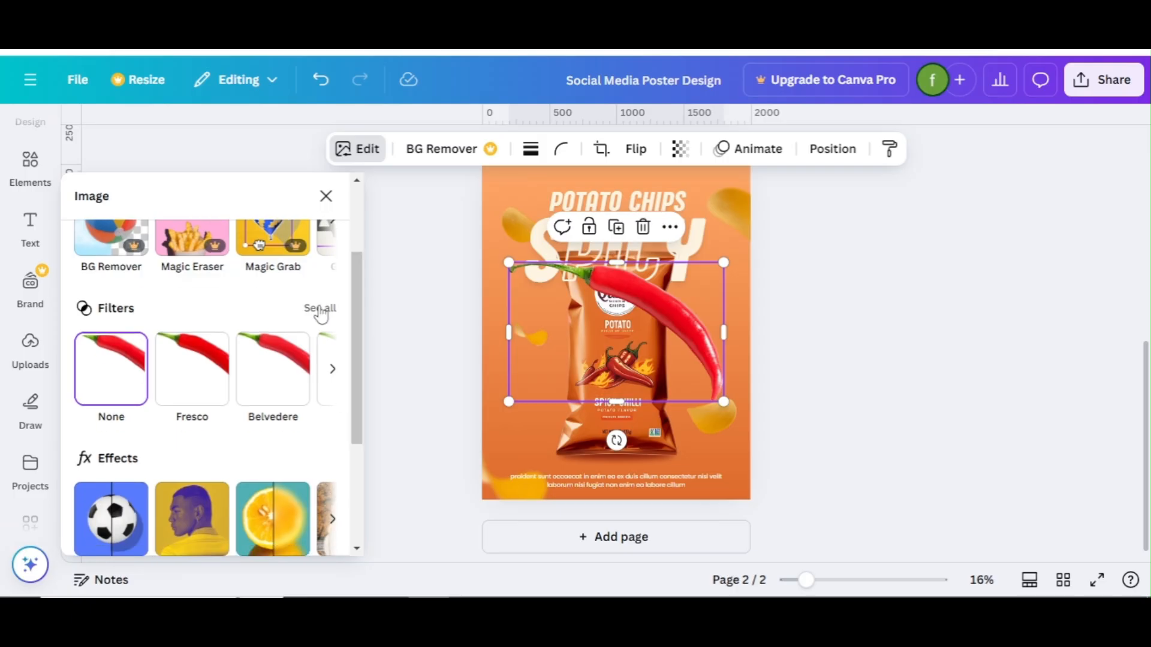
left_click(321, 309)
scroll(316, 358, "down", 8)
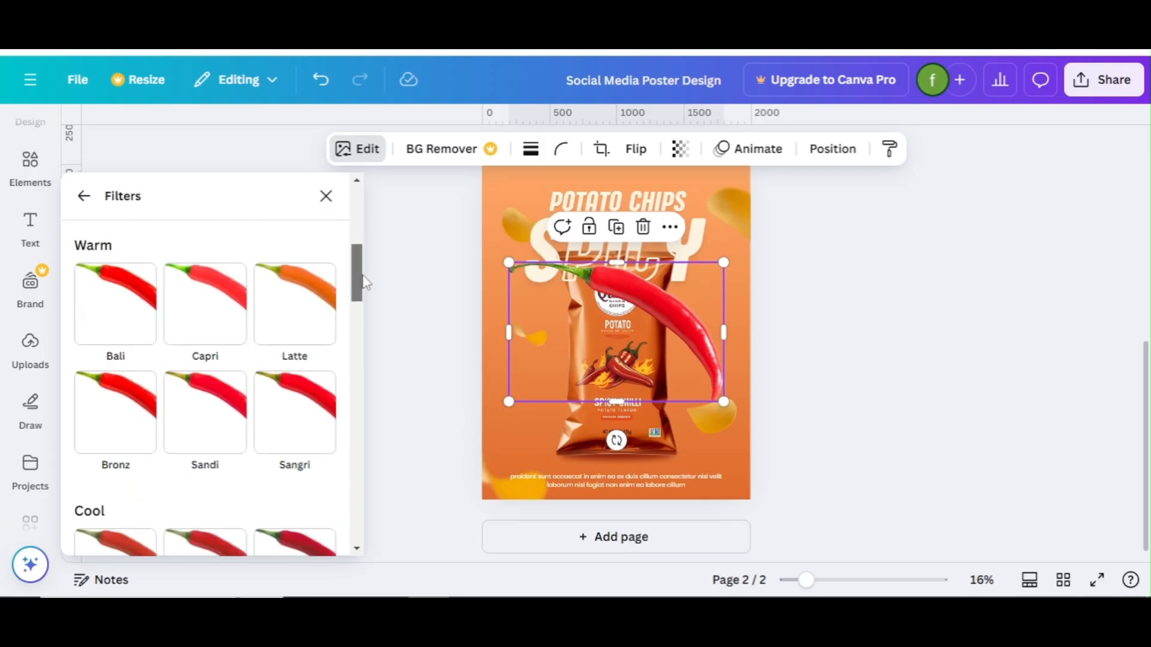
left_click(327, 196)
Shrink the chilli, rotate it stem-up and place it to the right of the packet
left_click_drag(503, 261, 617, 334)
left_click_drag(673, 442, 566, 387)
left_click_drag(646, 413, 706, 335)
left_click(796, 366)
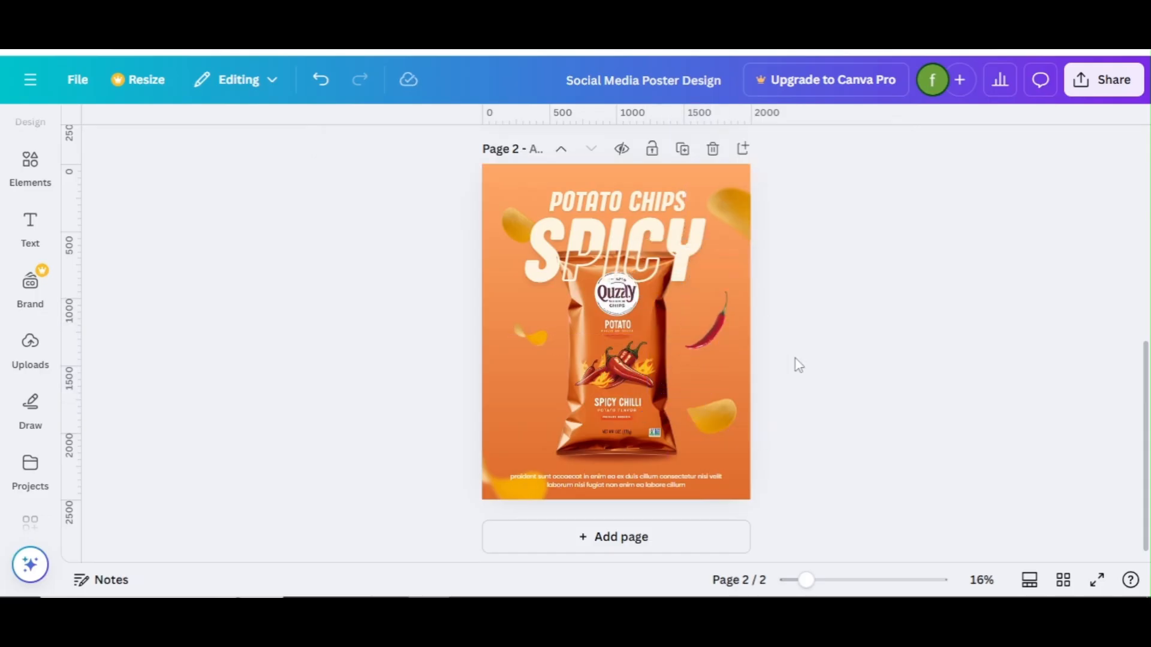
Add a second chilli, flipped horizontally, to the left of the packet below the small chip
left_click(691, 343)
left_click_drag(649, 301, 585, 391)
left_click(847, 339)
left_click(708, 252)
left_click(629, 149)
left_click(652, 193)
left_click(373, 394)
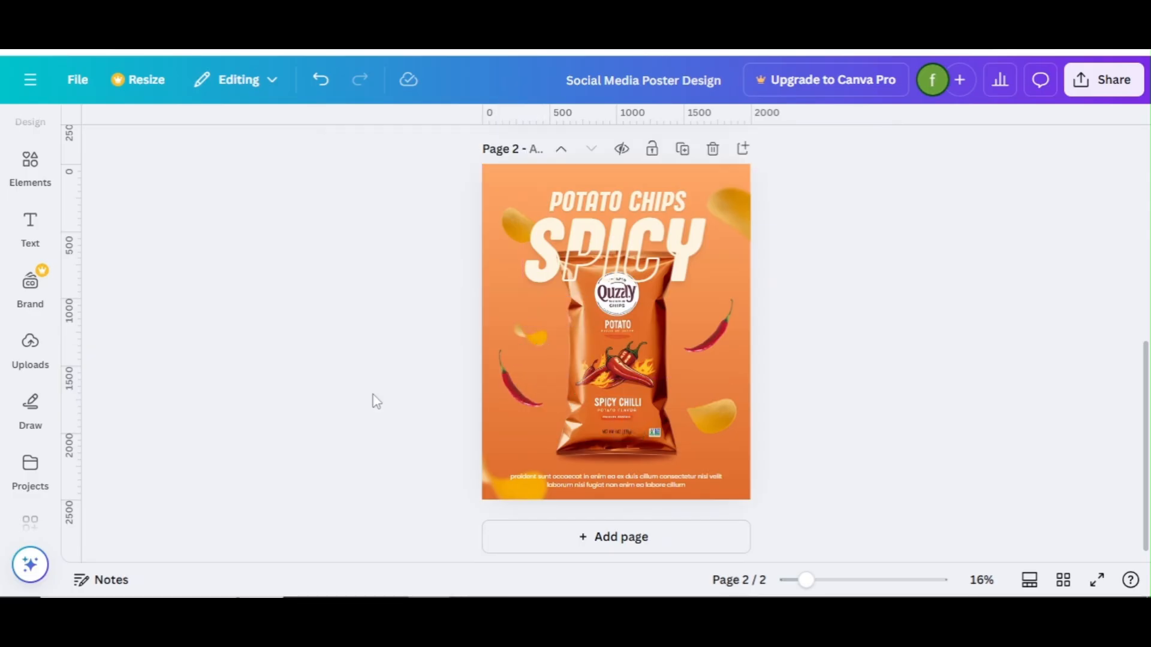
Rotate the chilli on the packet's right side slightly to a steeper angle
left_click(689, 346)
left_click_drag(648, 327, 653, 313)
left_click(790, 352)
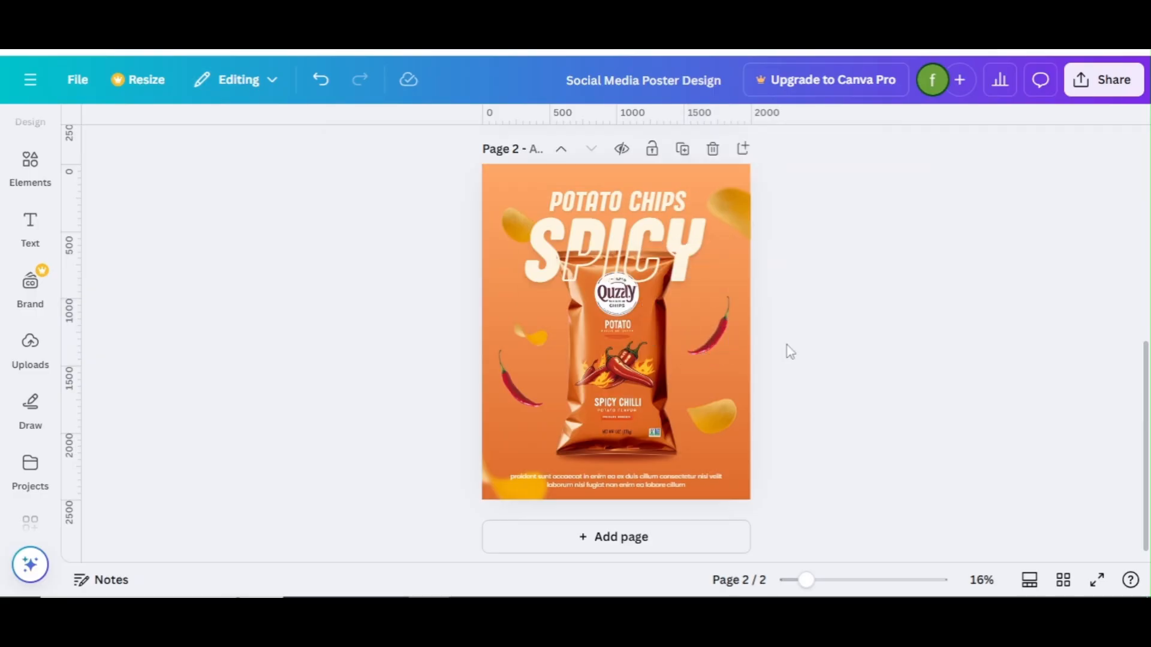